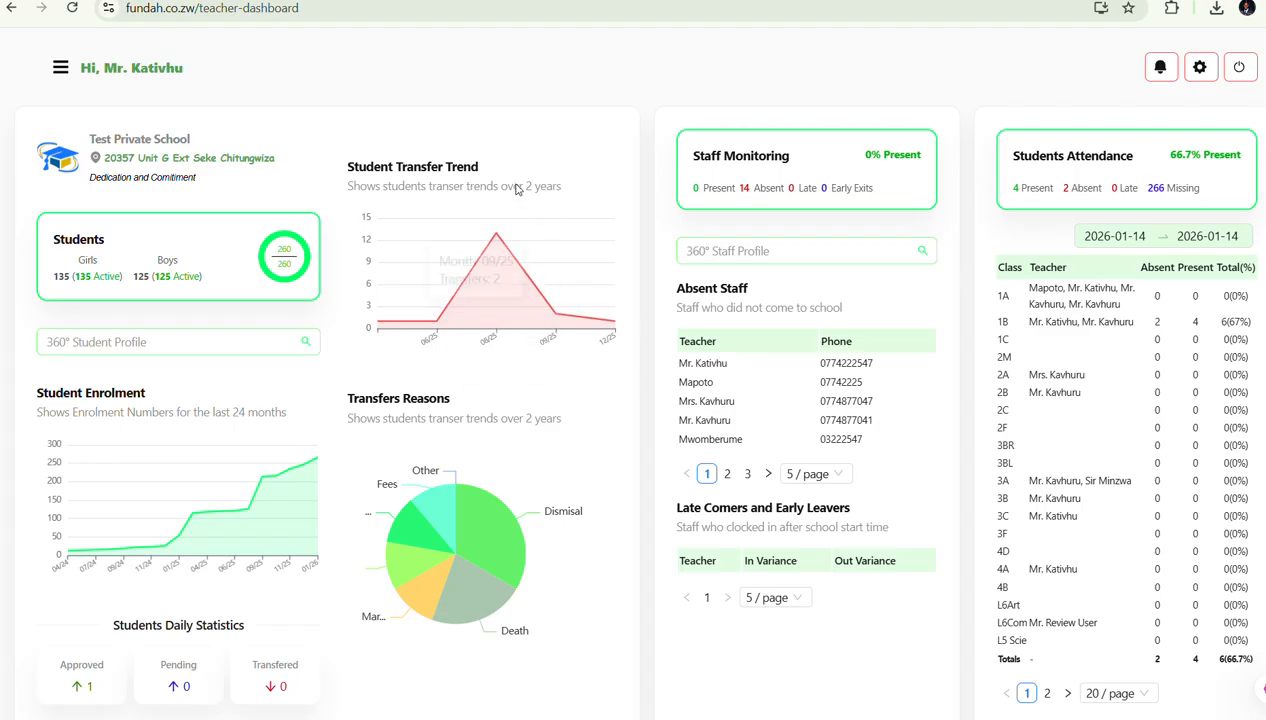
Go to School Staff from the navigation menu and start a new staff record with + STAFF
{"action": "left_click", "coordinate": [60, 70]}
{"action": "left_click", "coordinate": [60, 70]}
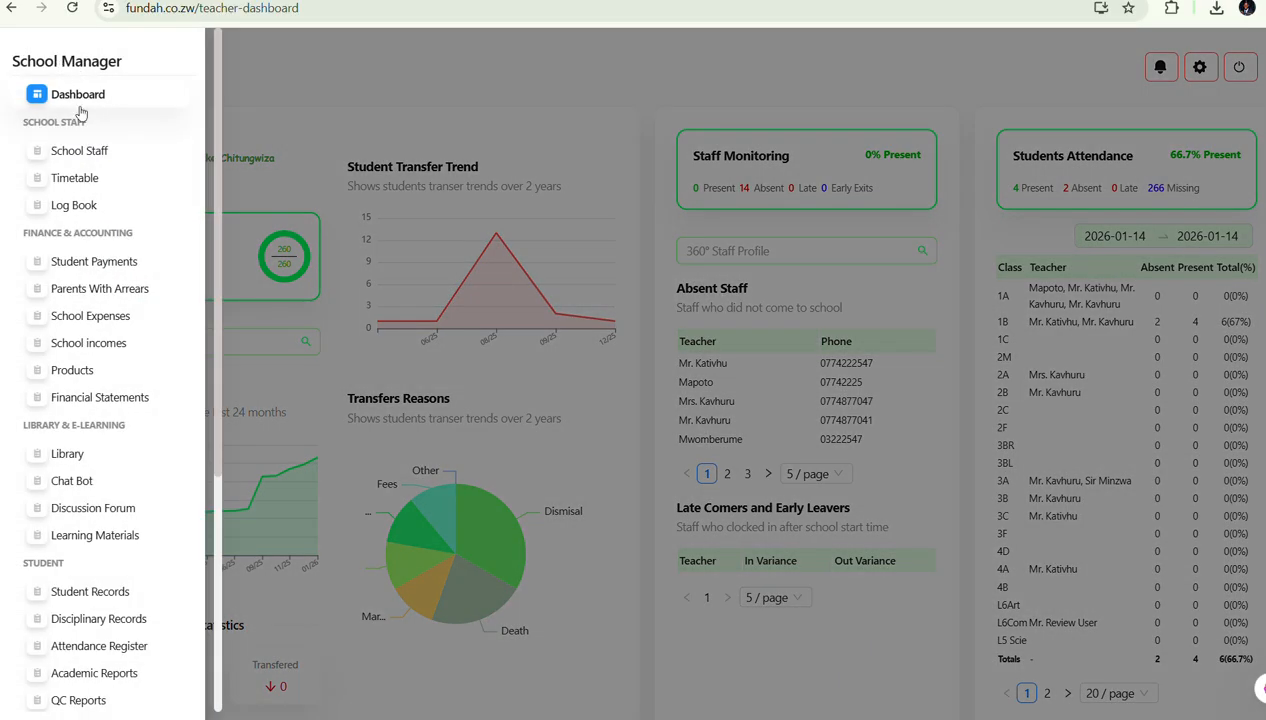
{"action": "left_click", "coordinate": [79, 151]}
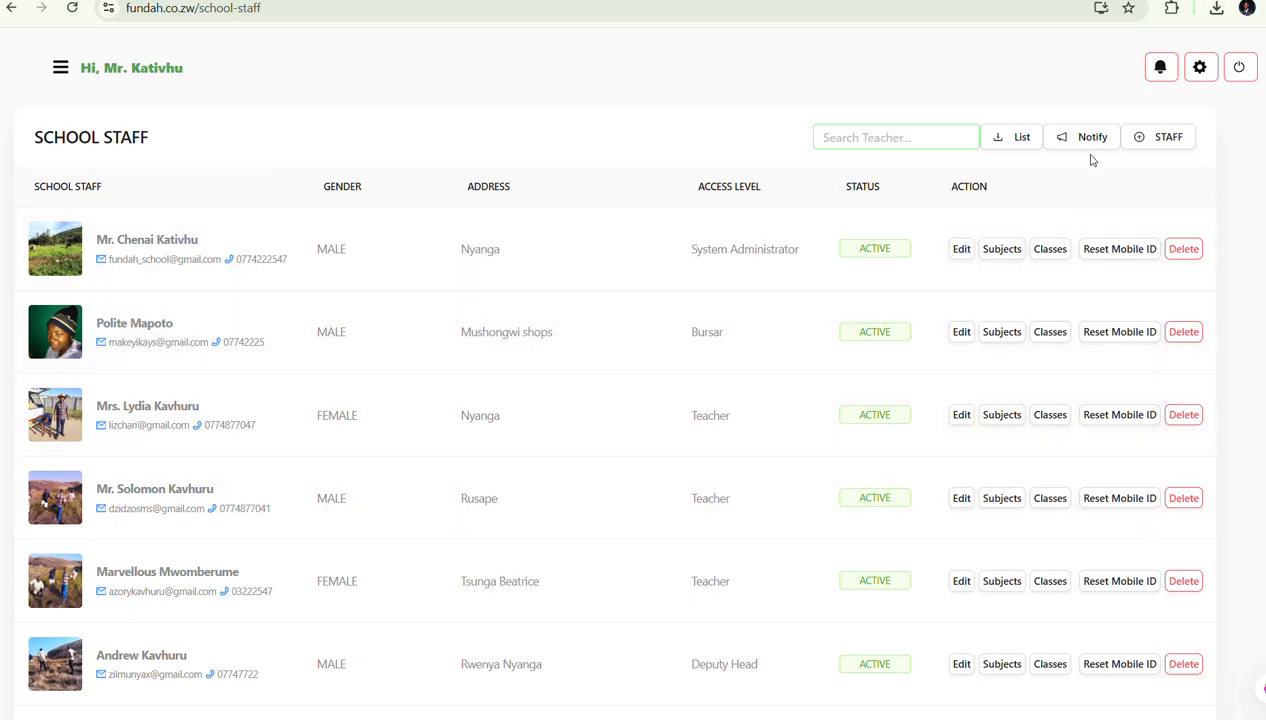
{"action": "left_click", "coordinate": [1157, 141]}
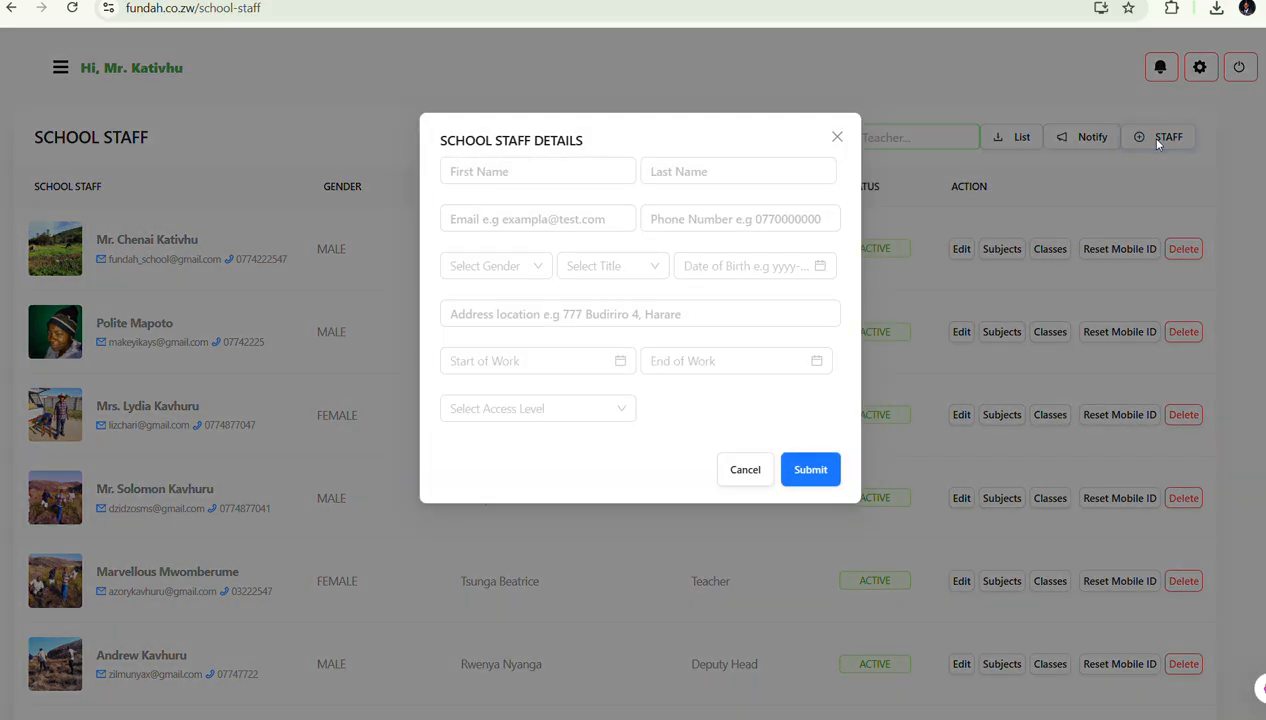
Enter the new staff member's first and last name, e-mail address and phone number
{"action": "left_click", "coordinate": [560, 169]}
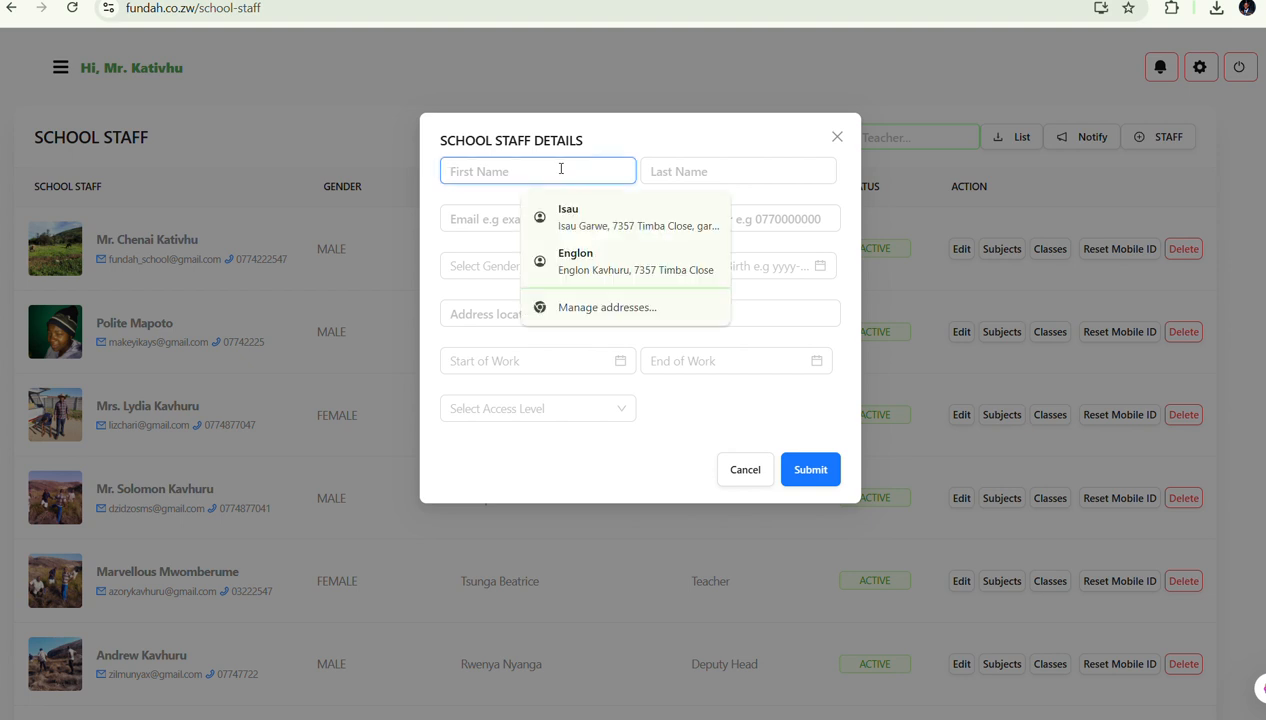
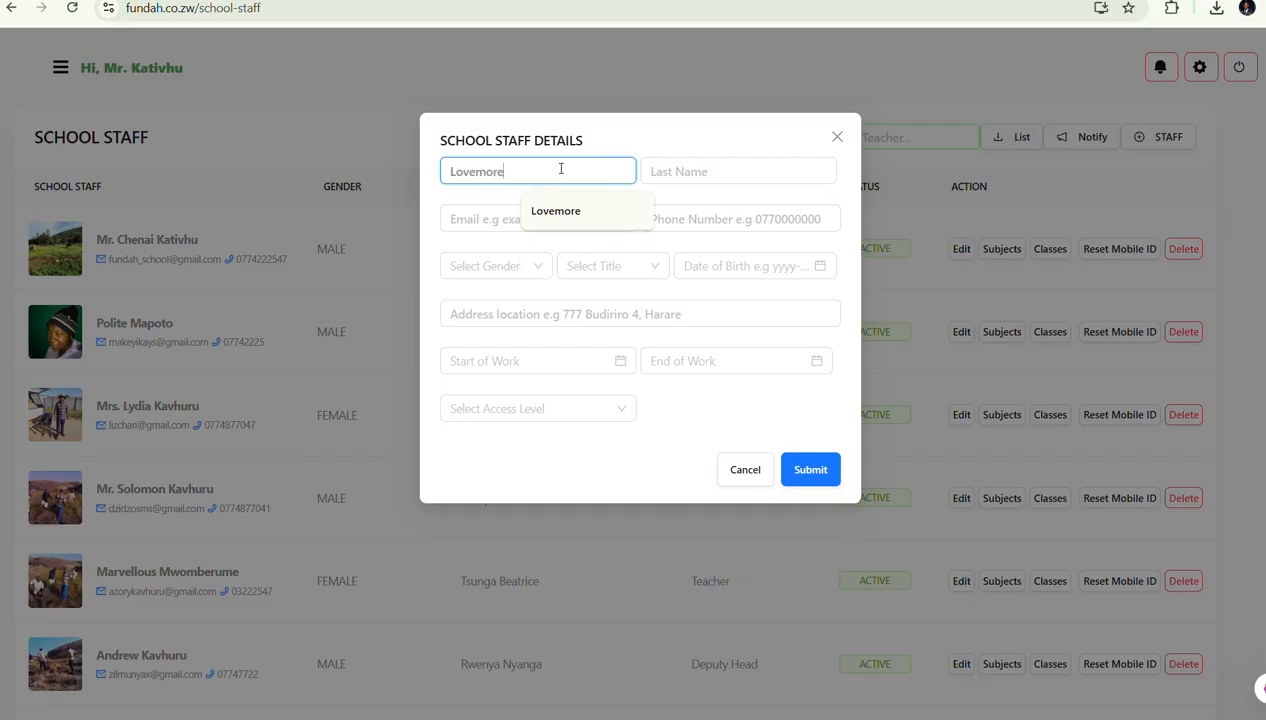
{"action": "left_click", "coordinate": [716, 169]}
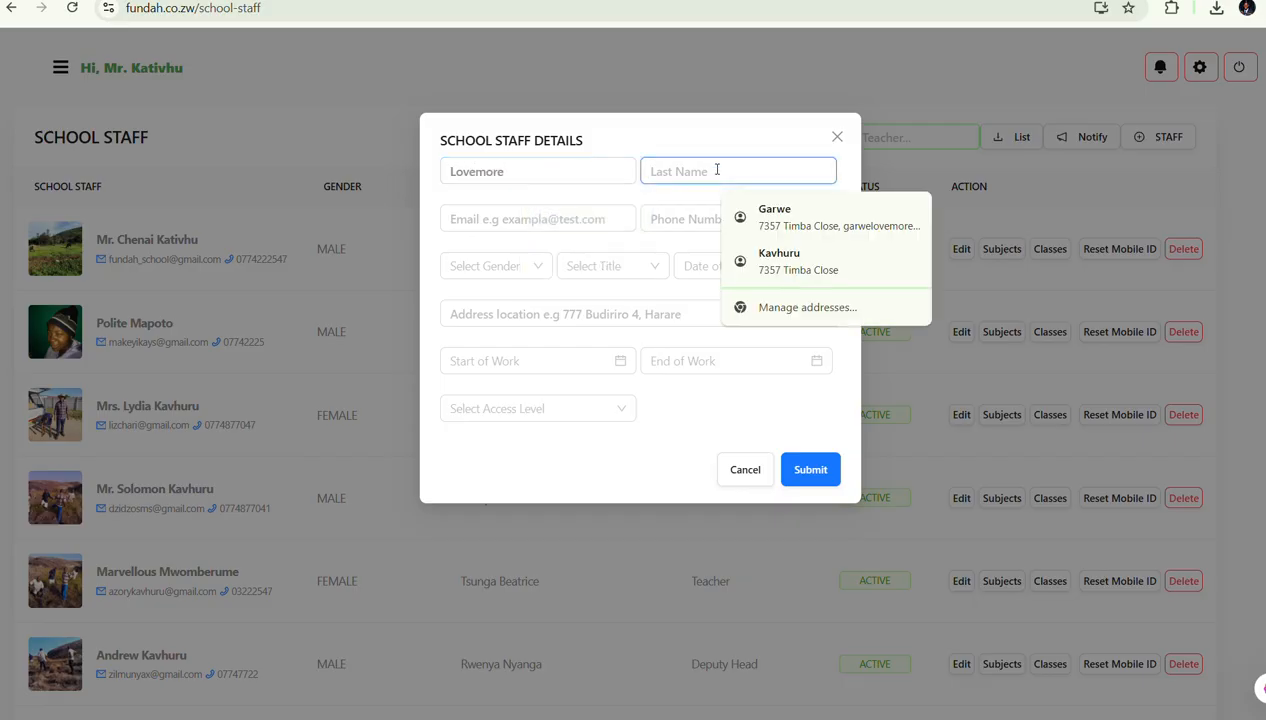
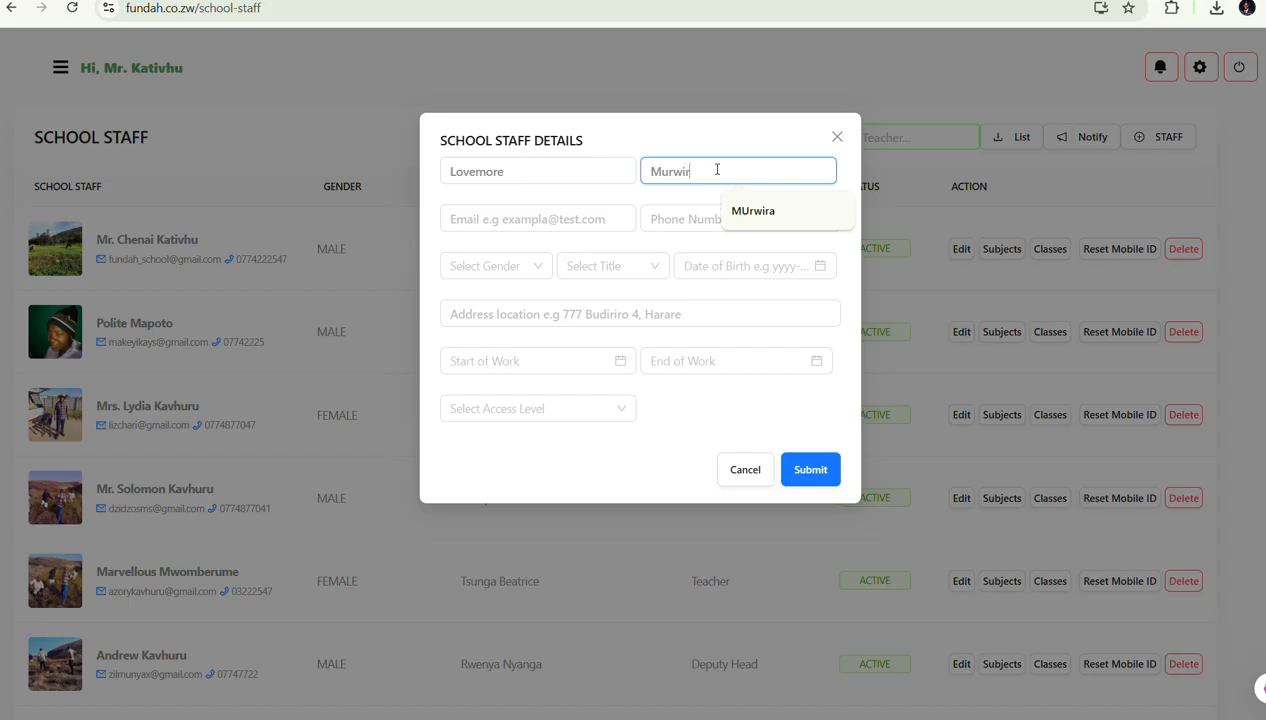
{"action": "type", "text": "i"}
{"action": "key", "text": "BackSpace"}
{"action": "type", "text": "a"}
{"action": "left_click", "coordinate": [563, 215]}
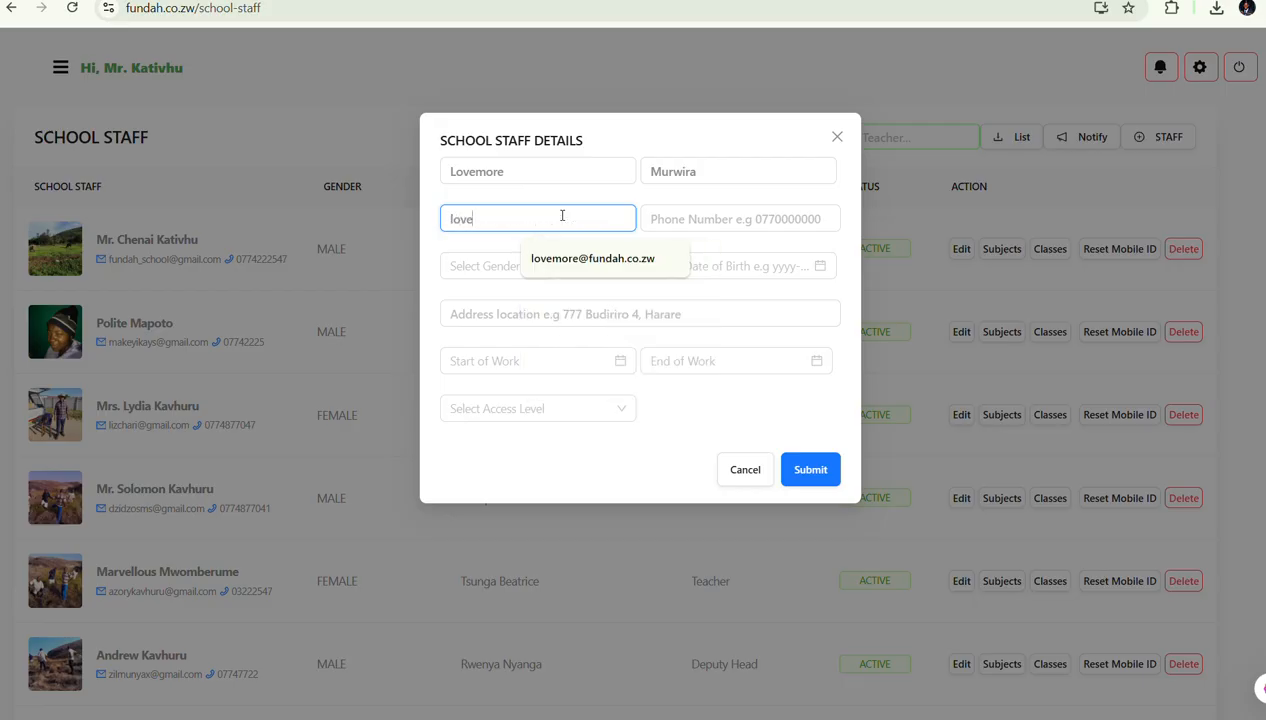
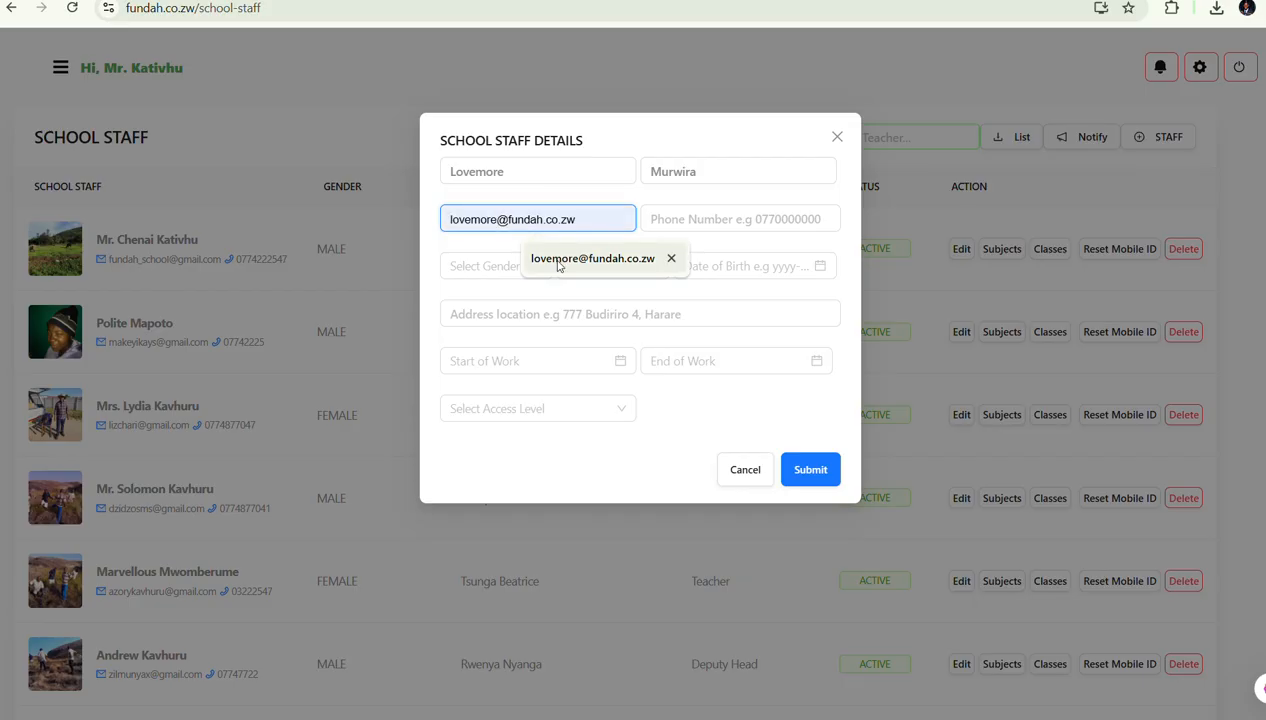
{"action": "left_click", "coordinate": [560, 257]}
{"action": "left_click", "coordinate": [702, 216]}
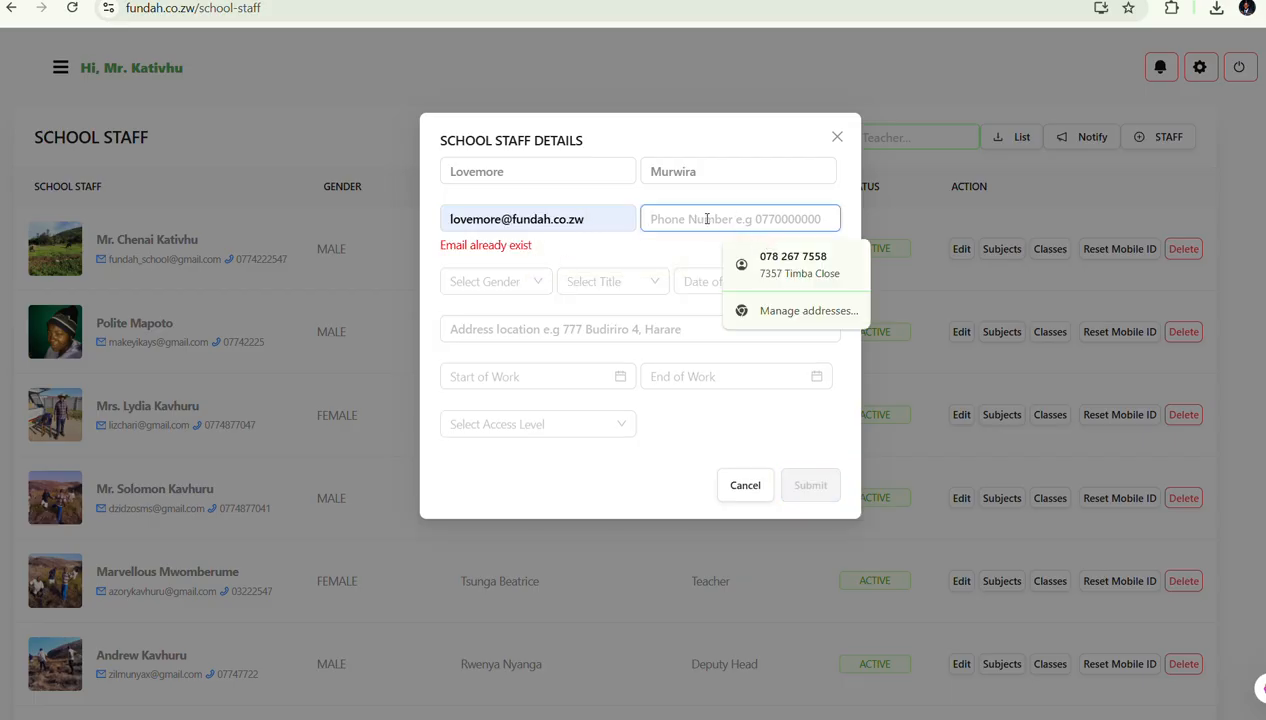
{"action": "type", "text": "08999"}
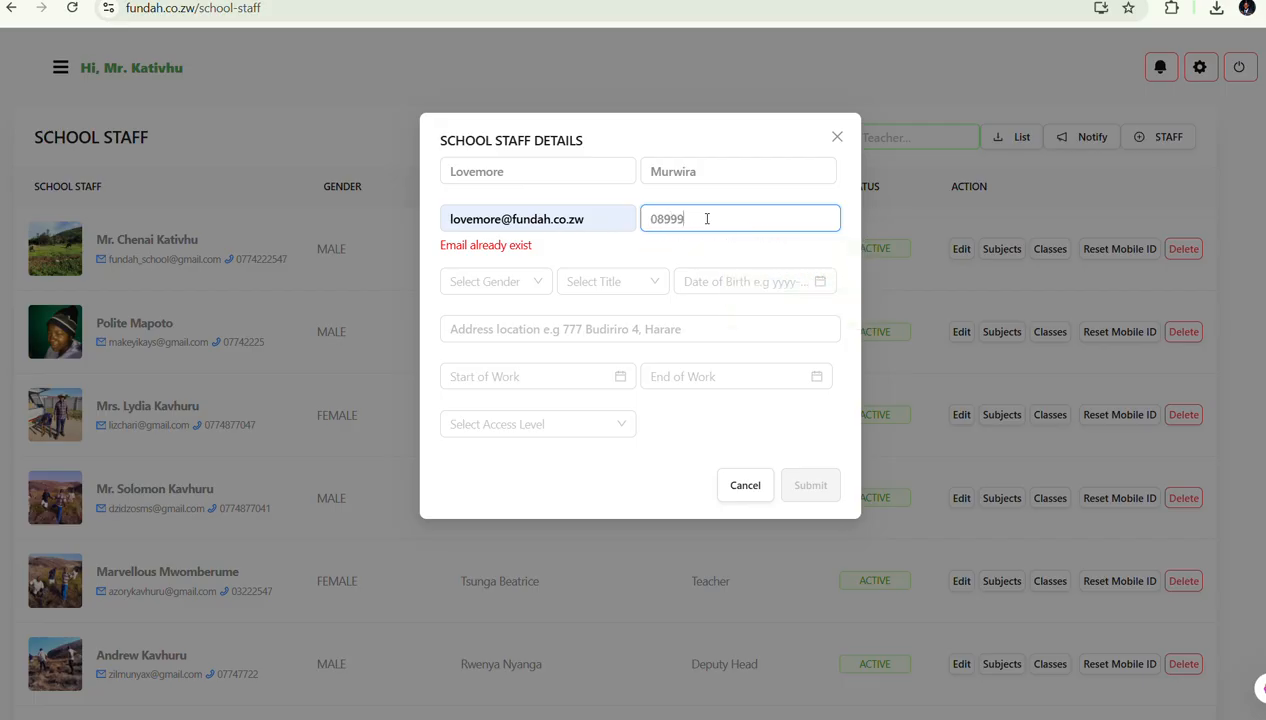
Set gender to Male, title to Mr. and date of birth to 2026-01-05
{"action": "left_click", "coordinate": [481, 282]}
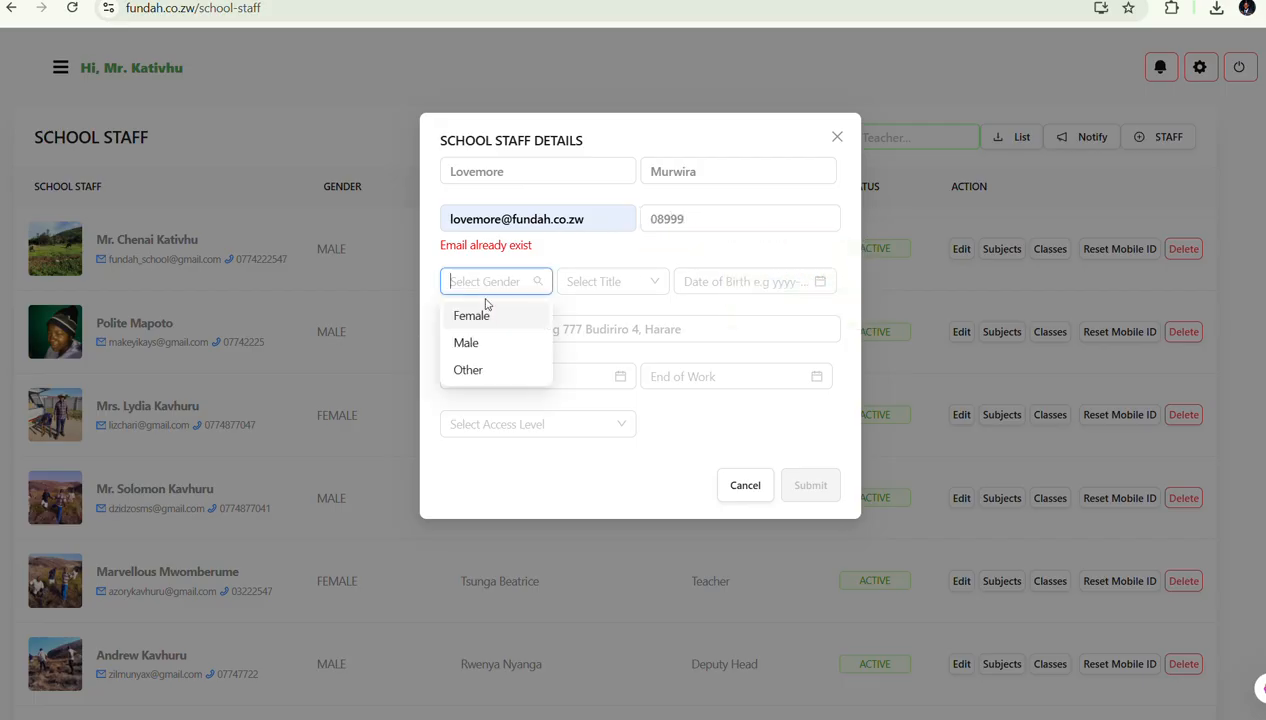
{"action": "left_click", "coordinate": [473, 343]}
{"action": "left_click", "coordinate": [610, 282]}
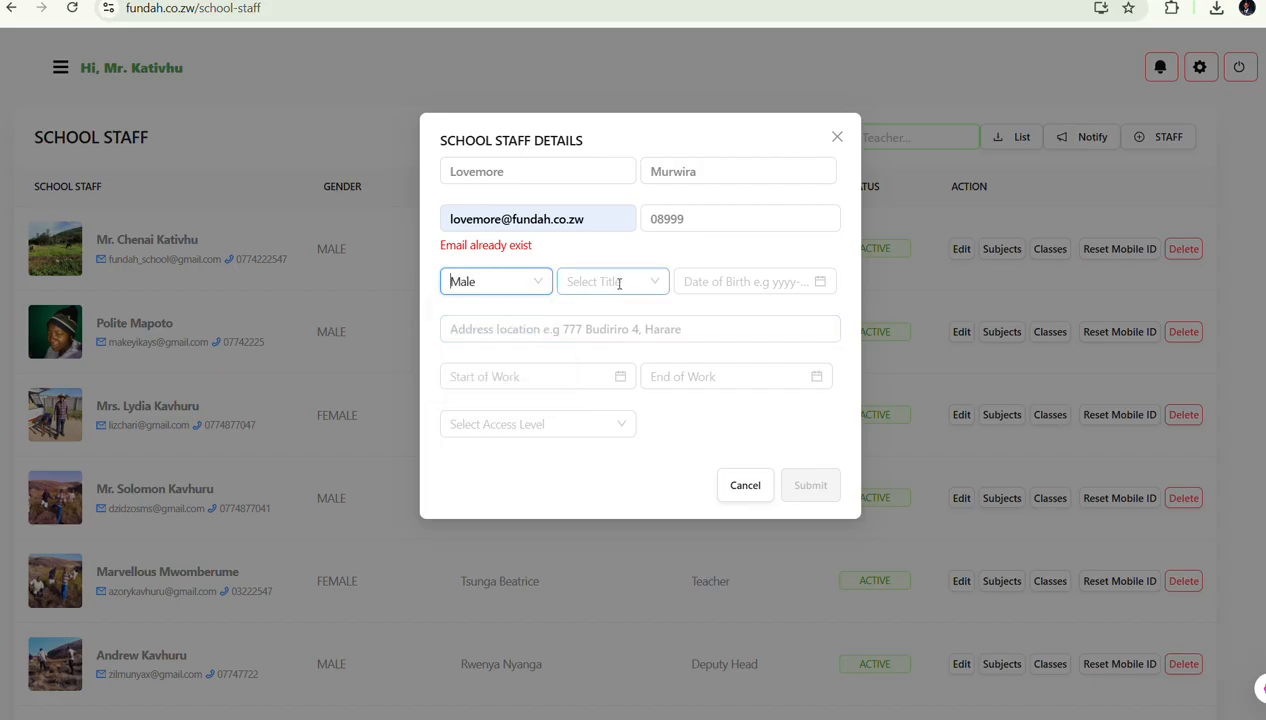
{"action": "left_click", "coordinate": [598, 316]}
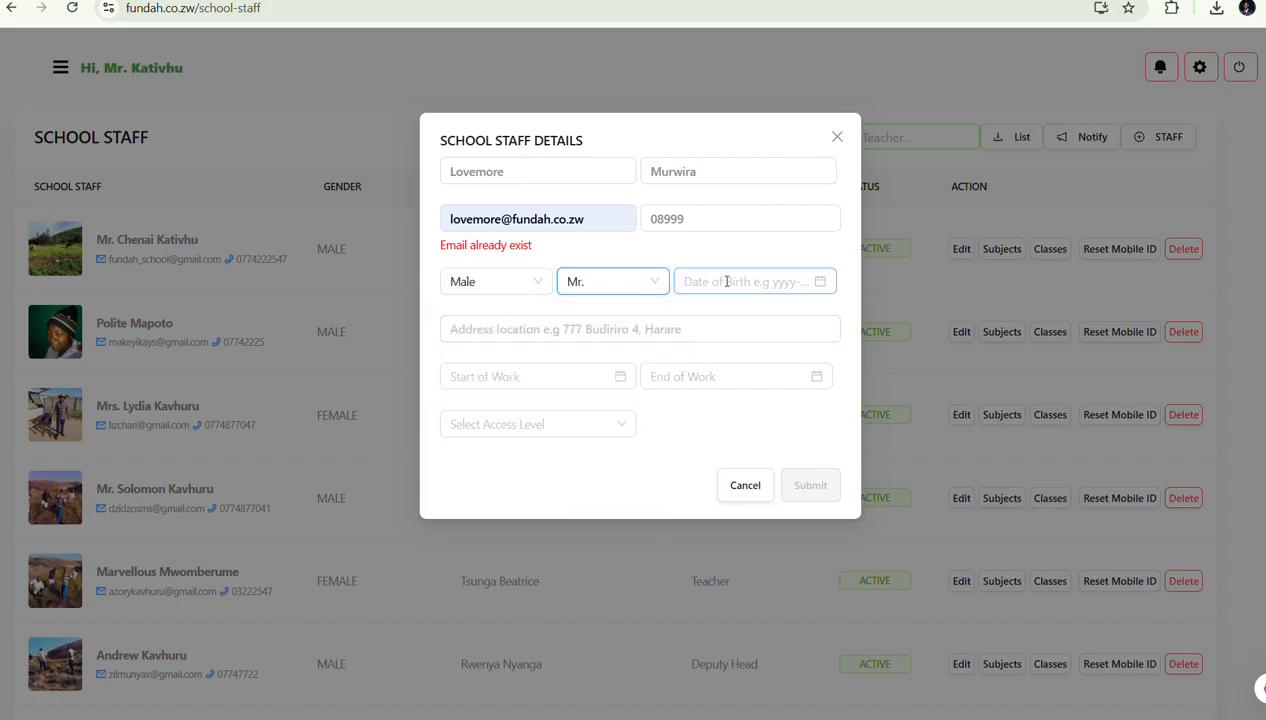
{"action": "left_click", "coordinate": [716, 288]}
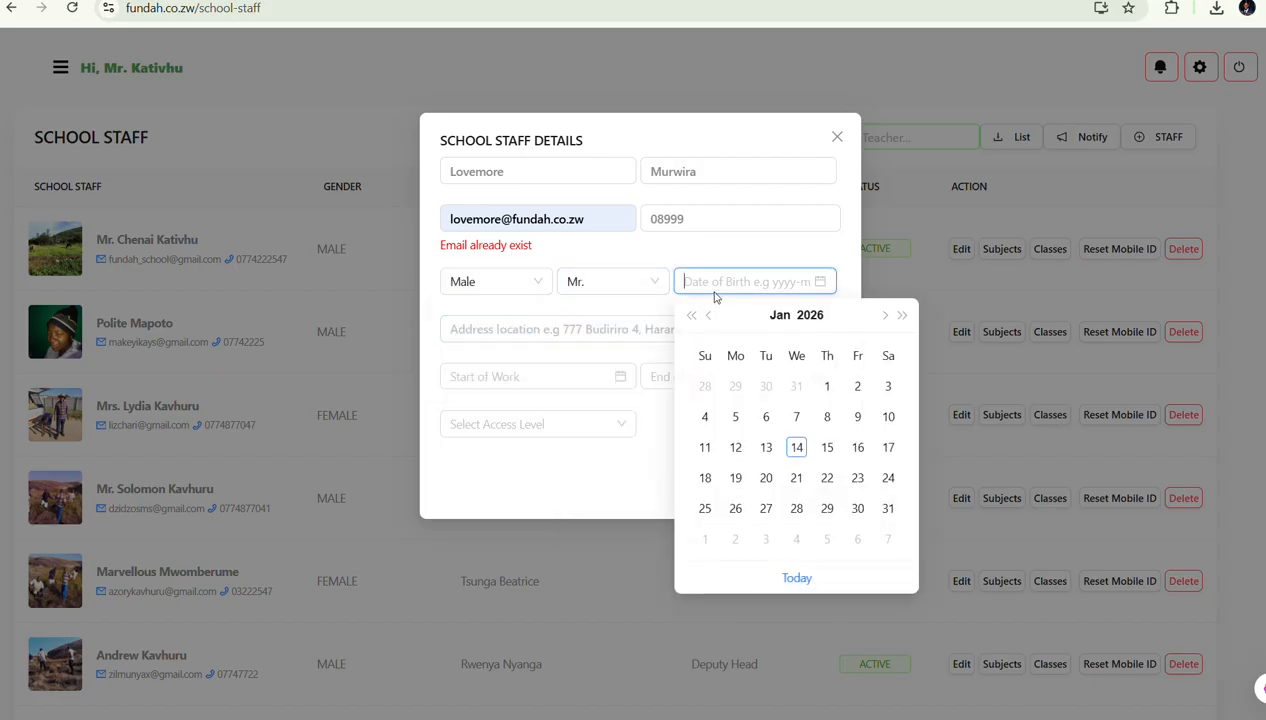
{"action": "left_click", "coordinate": [731, 418]}
Autofill the address, set start of work to 2026-01-01, and bring up the access levels
{"action": "left_click", "coordinate": [553, 326]}
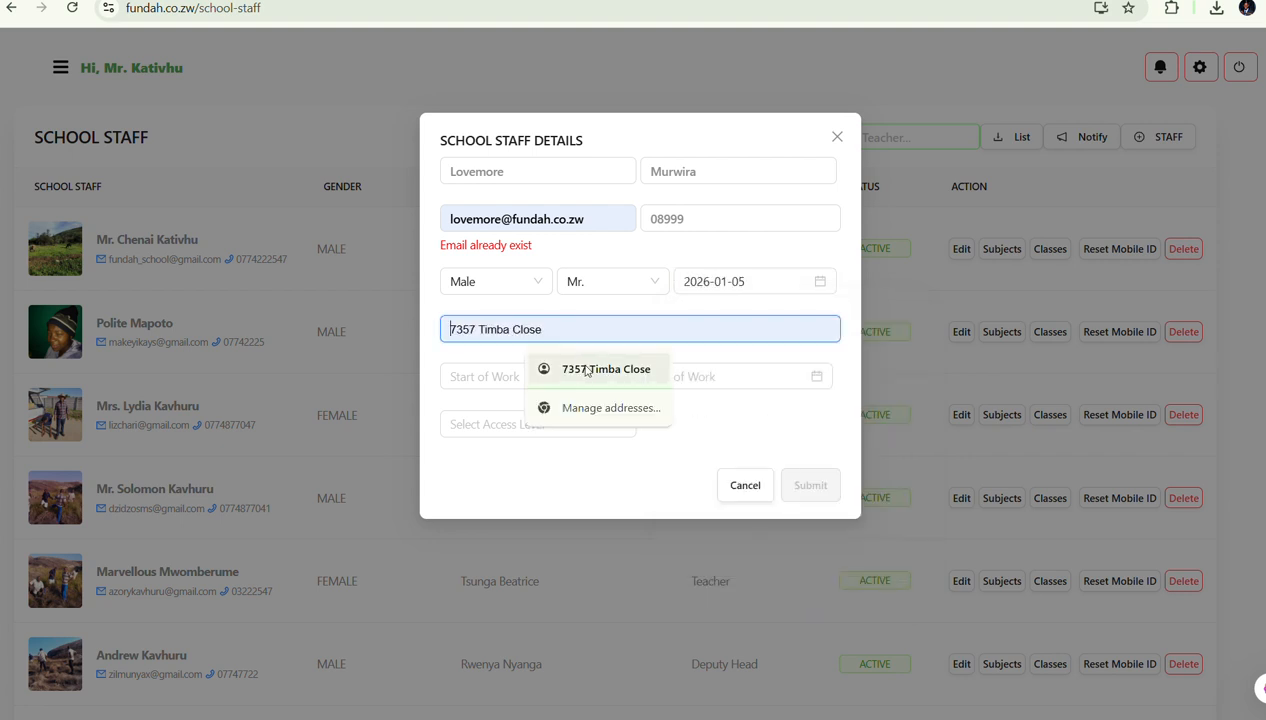
{"action": "left_click", "coordinate": [527, 368]}
{"action": "left_click", "coordinate": [524, 372]}
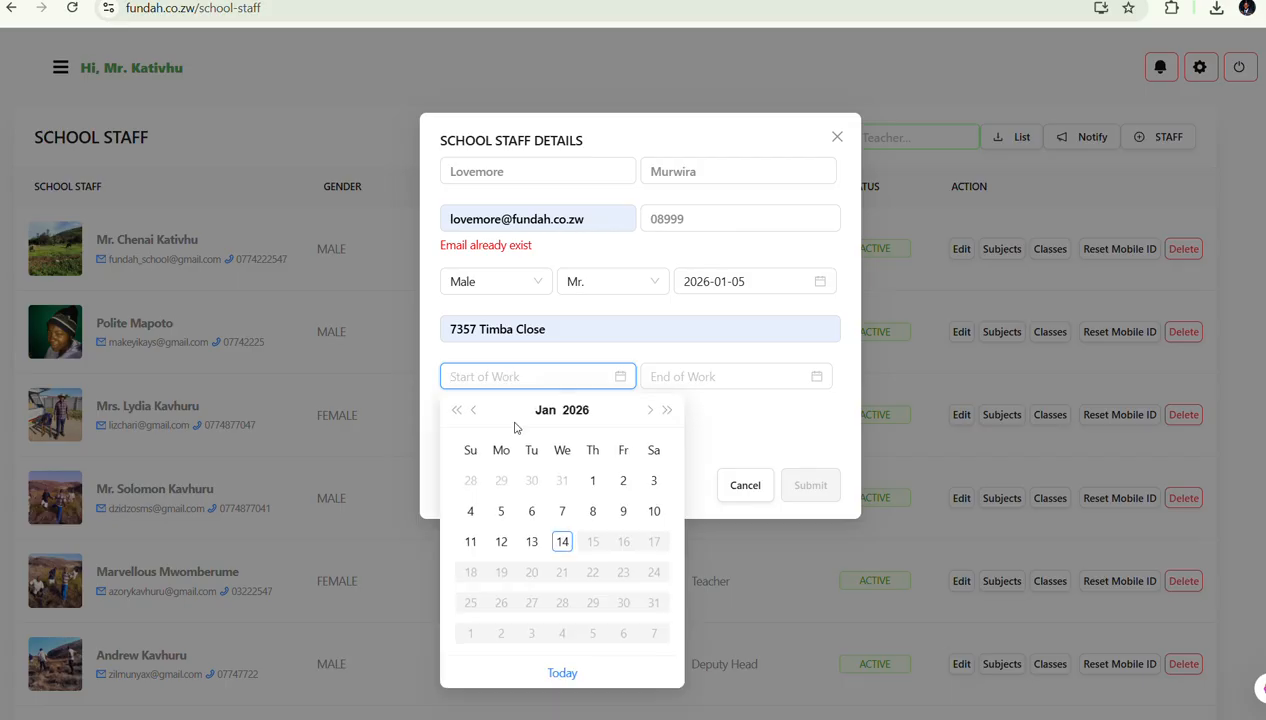
{"action": "left_click", "coordinate": [592, 481]}
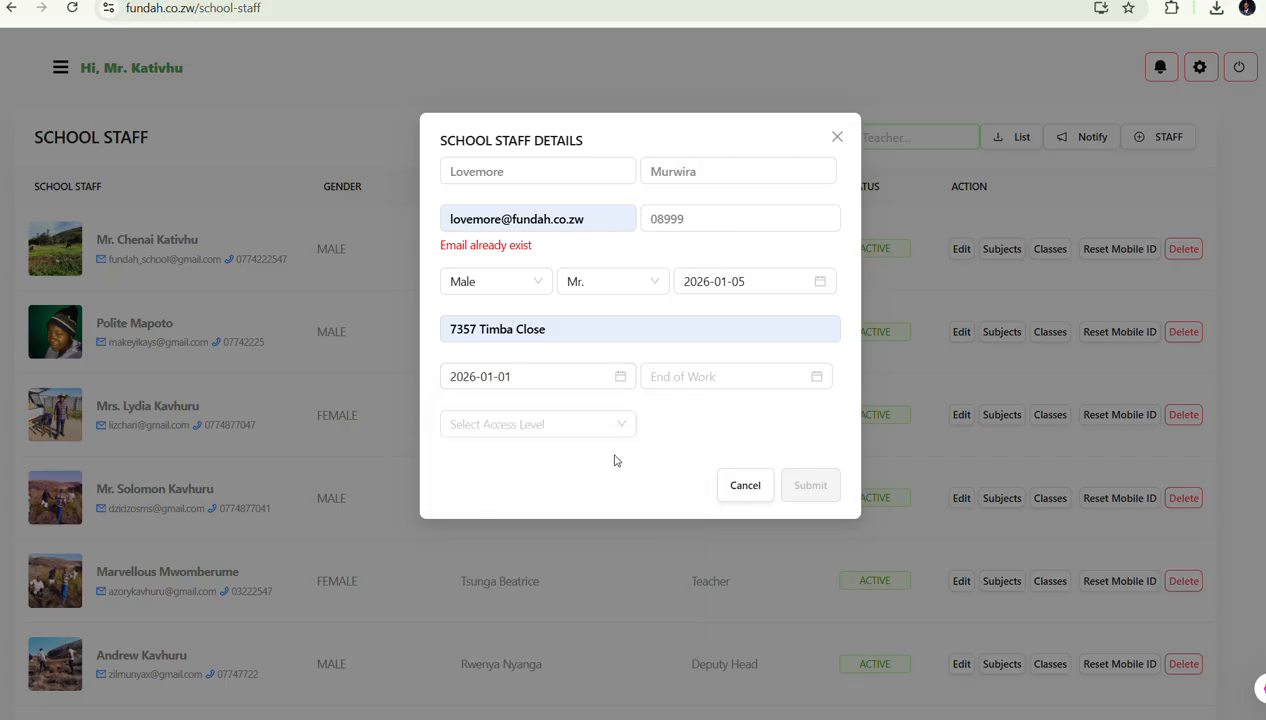
{"action": "left_click", "coordinate": [711, 377]}
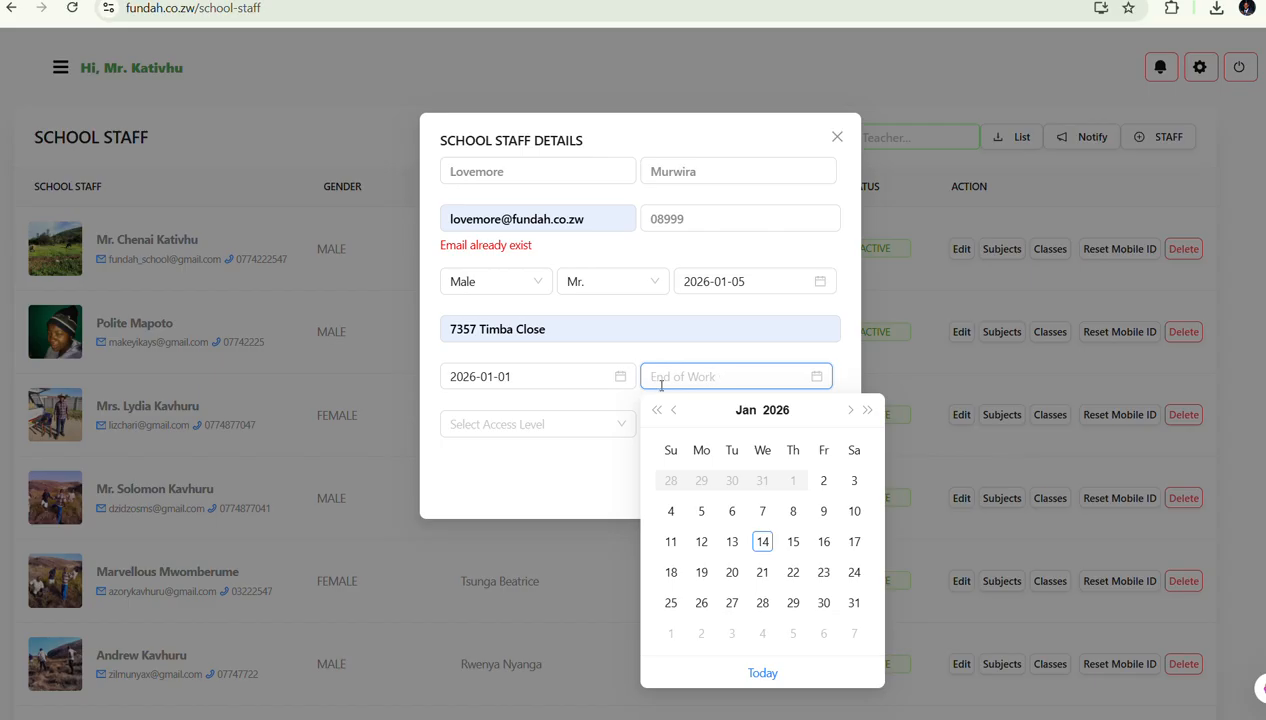
{"action": "left_click", "coordinate": [620, 473]}
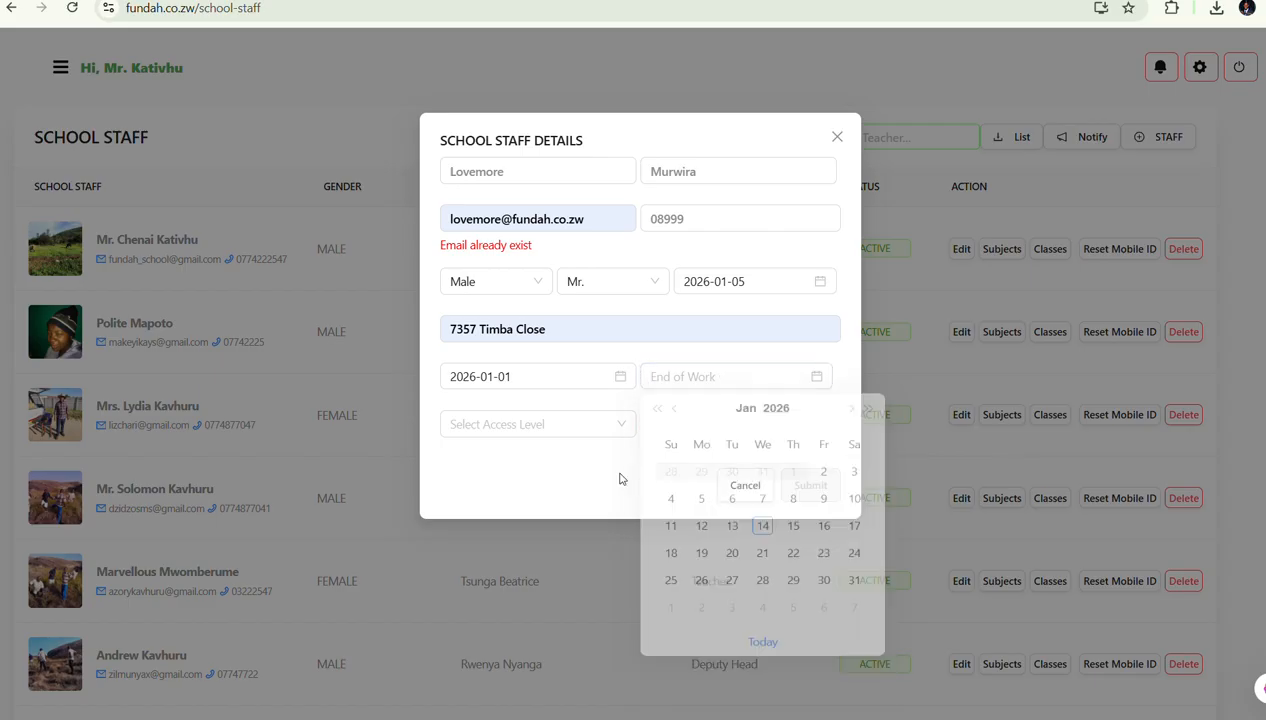
{"action": "left_click", "coordinate": [590, 427]}
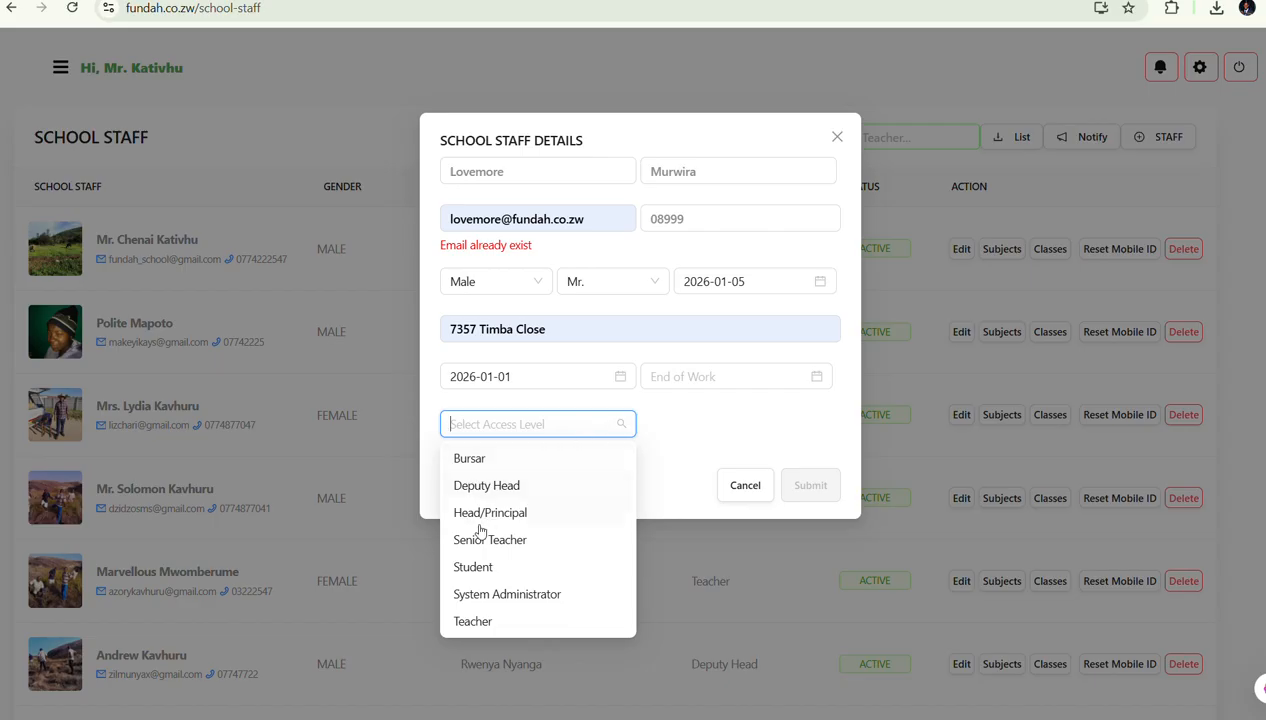
Make the access level Teacher, append 3 to the e-mail, submit, then close after the phone is rejected
{"action": "left_click", "coordinate": [476, 622]}
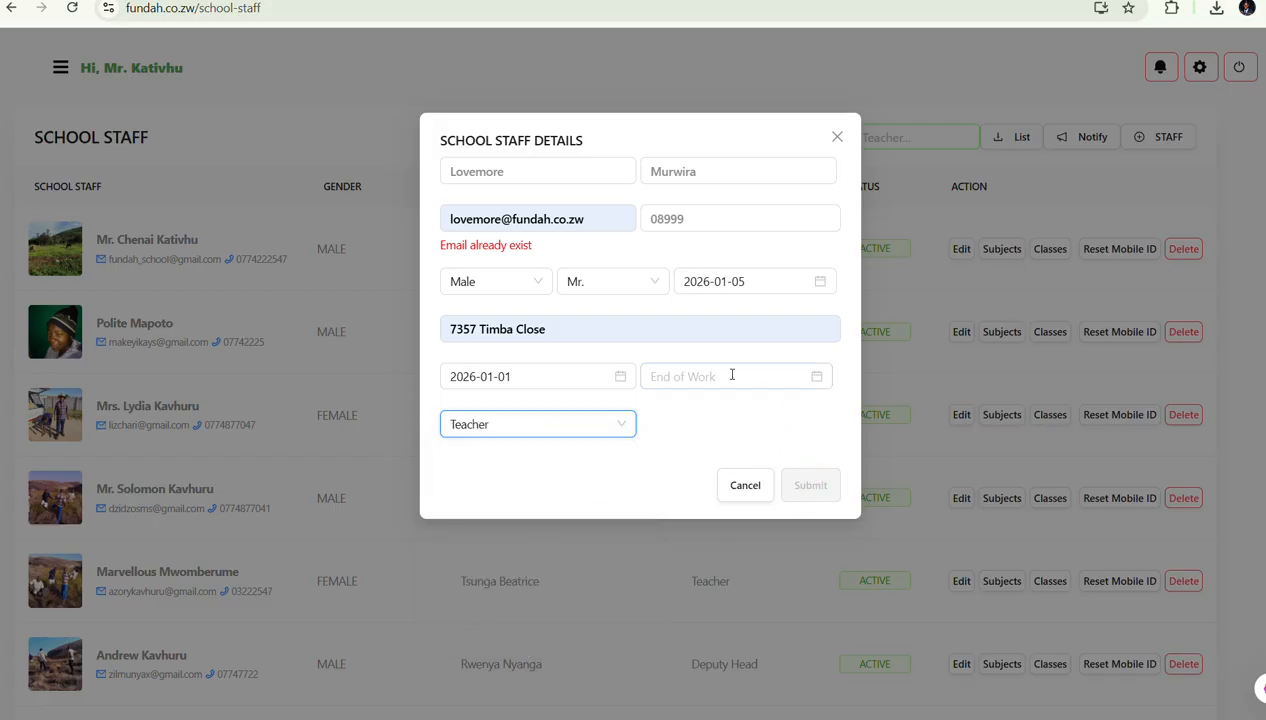
{"action": "left_click", "coordinate": [591, 218]}
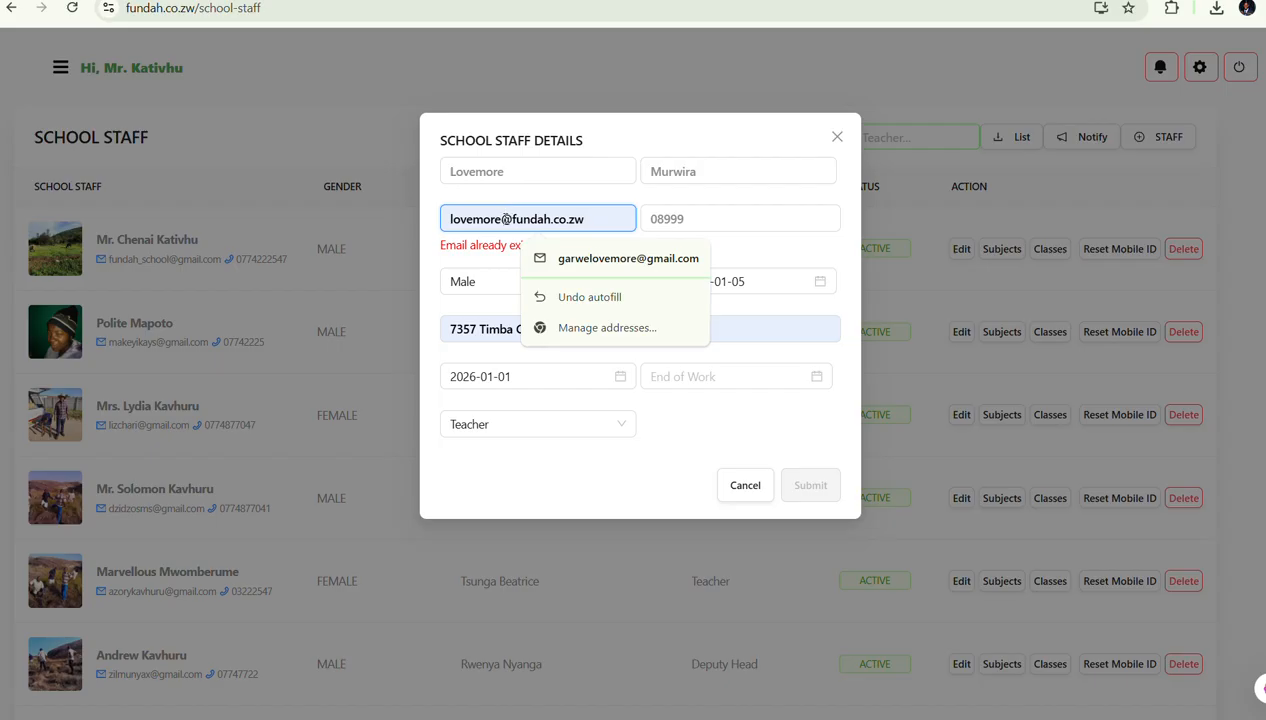
{"action": "type", "text": "3"}
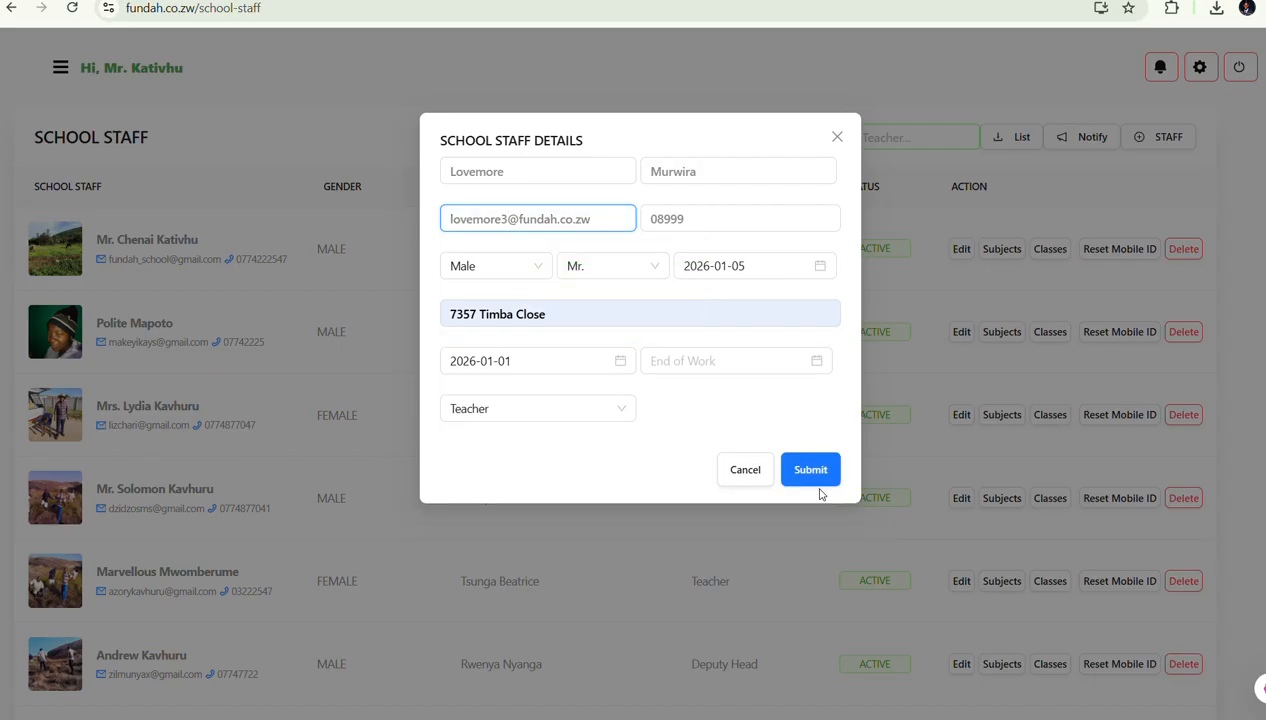
{"action": "left_click", "coordinate": [812, 478]}
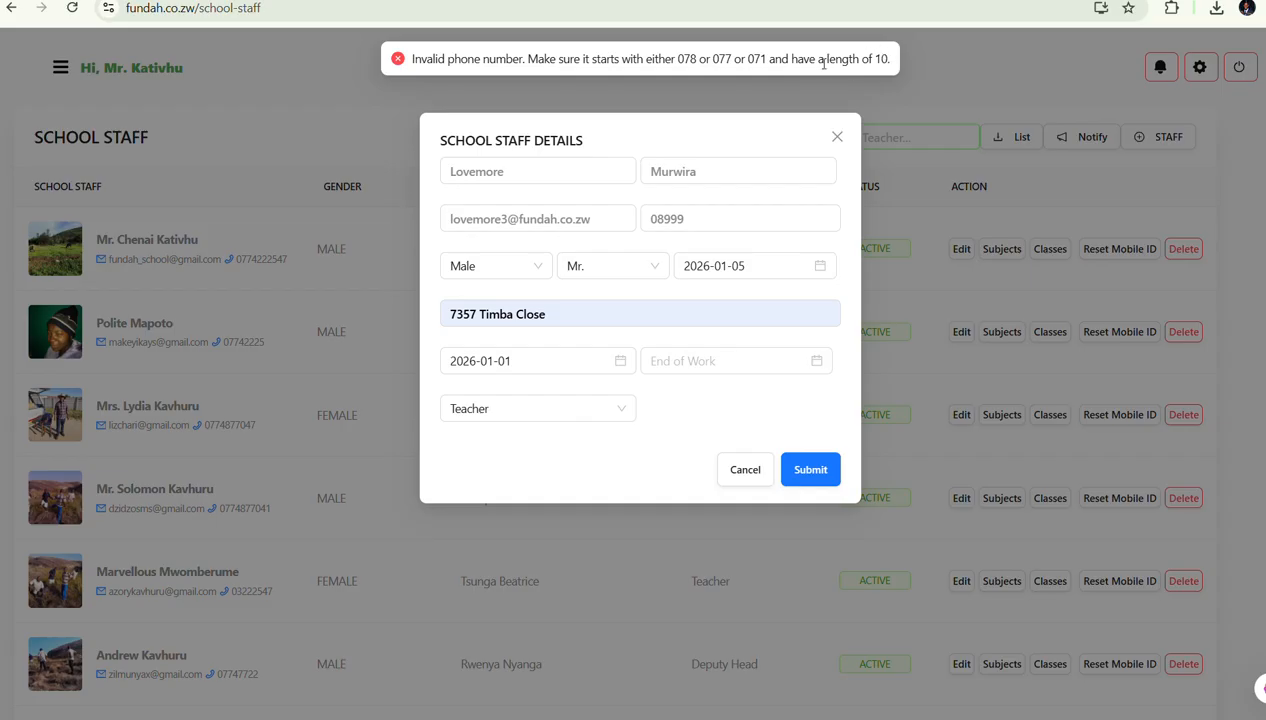
{"action": "left_click", "coordinate": [701, 230]}
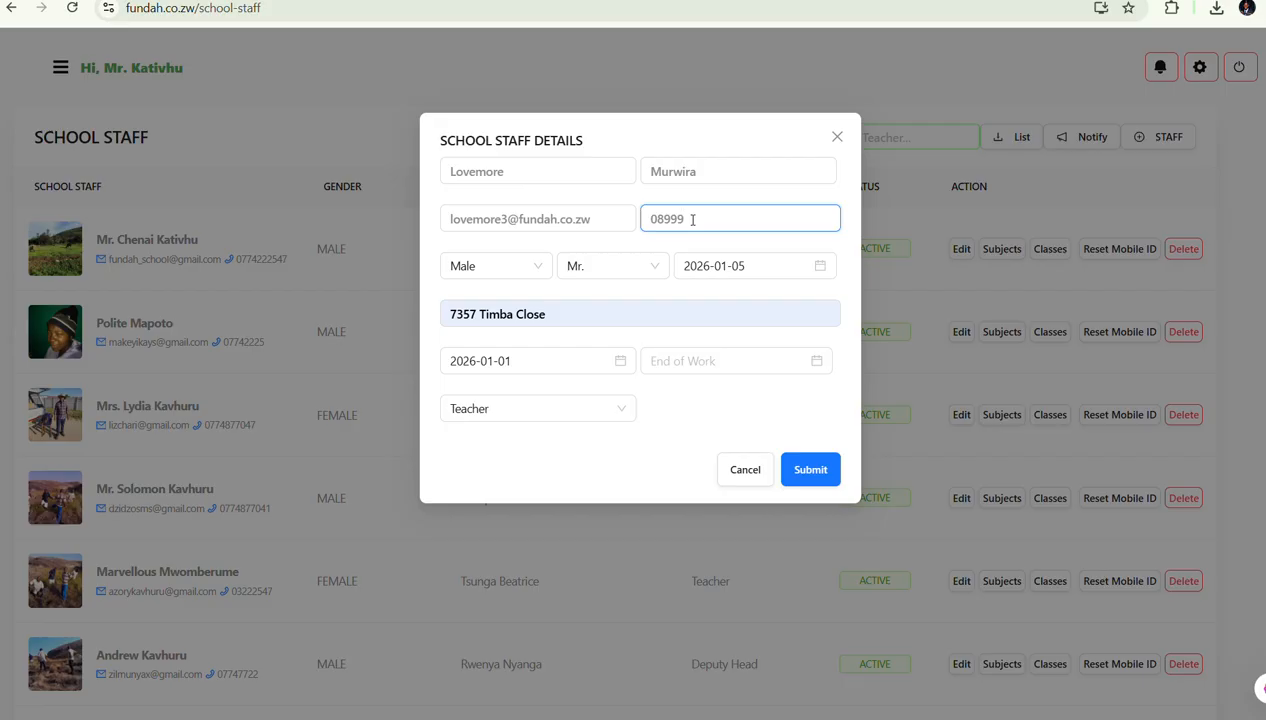
{"action": "left_click", "coordinate": [838, 136]}
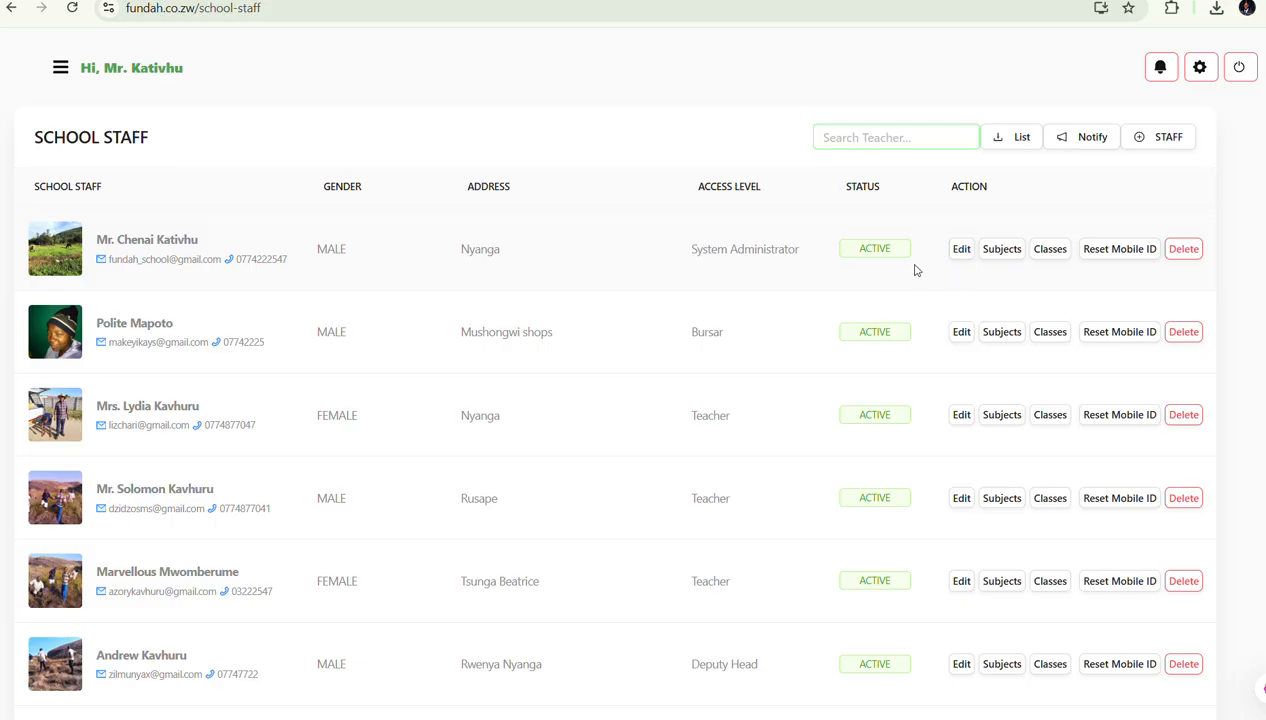
Search the staff list for the teacher, retype their surname in the edit form, and click Update
{"action": "scroll", "coordinate": [875, 352], "scroll_direction": "down", "scroll_amount": 1}
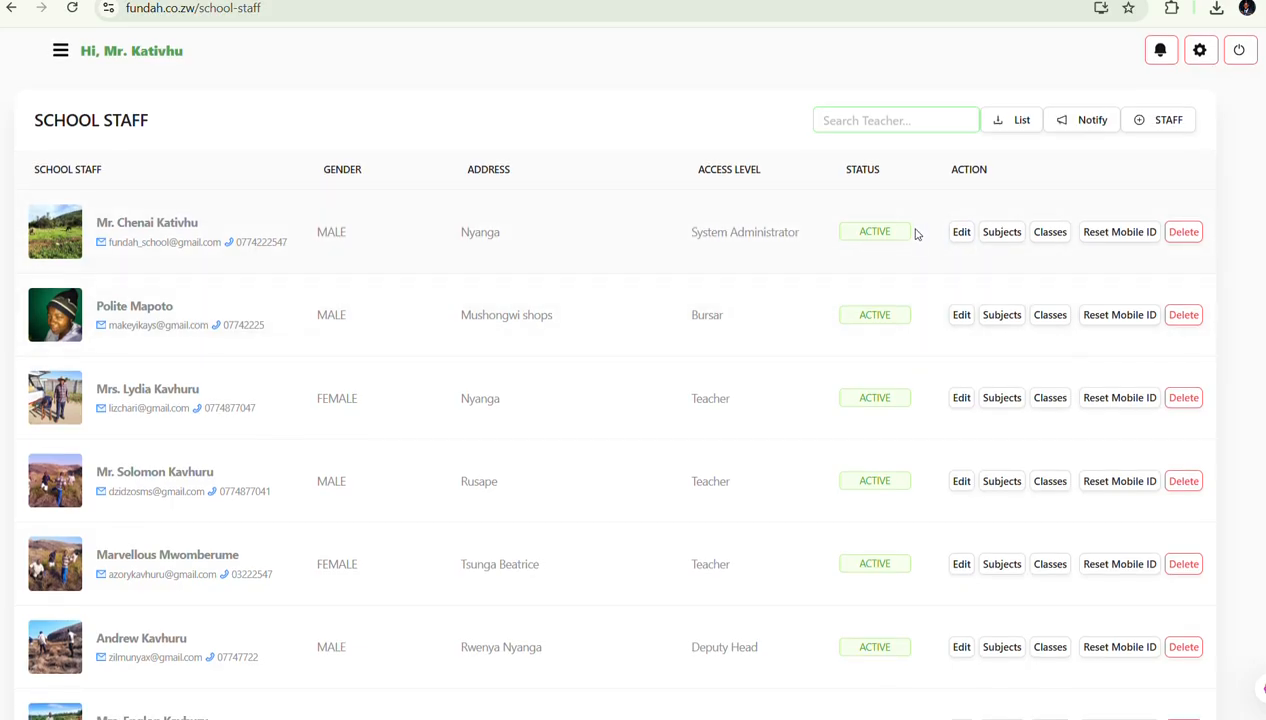
{"action": "left_click", "coordinate": [925, 118]}
{"action": "type", "text": "minzwa"}
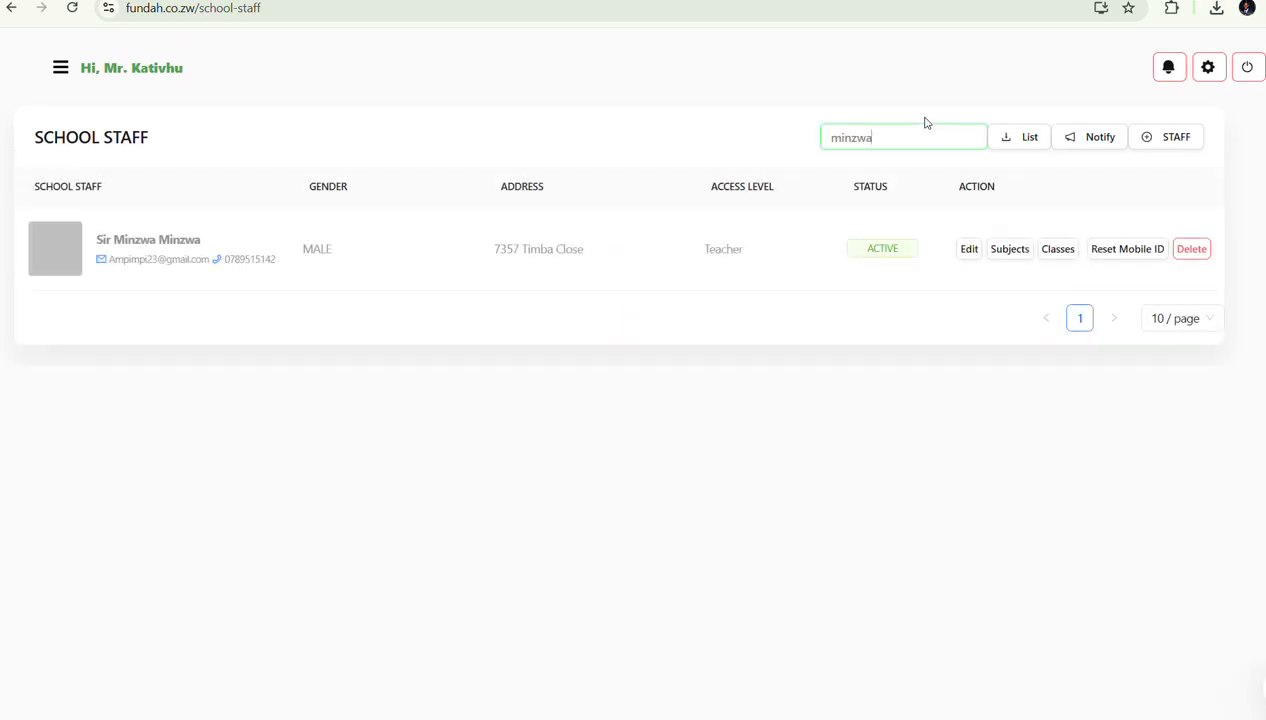
{"action": "left_click", "coordinate": [974, 254]}
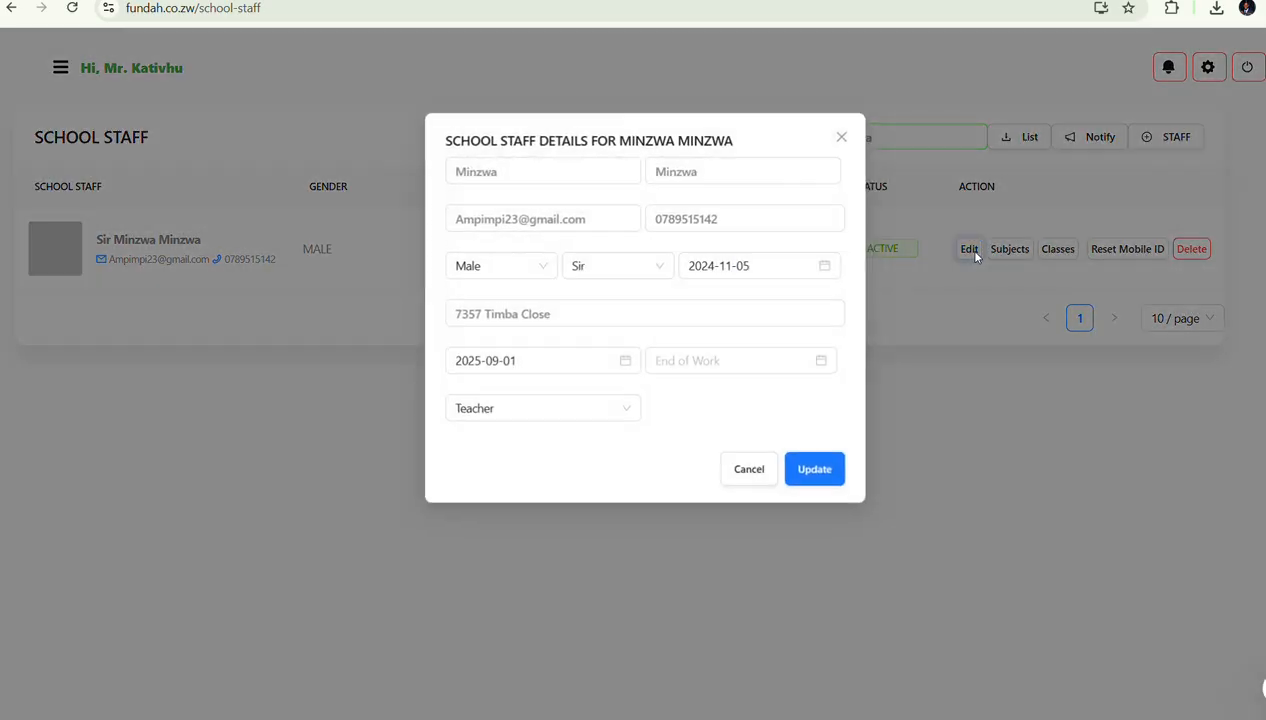
{"action": "left_click", "coordinate": [684, 177]}
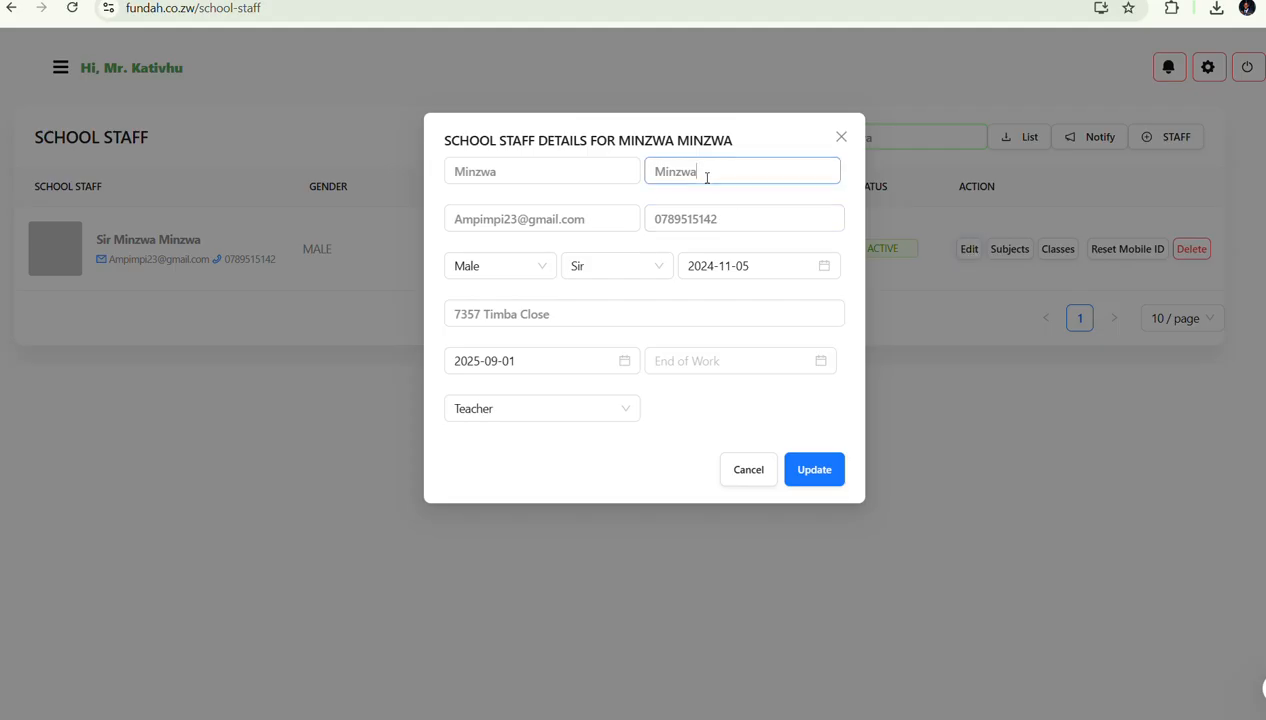
{"action": "double_click", "coordinate": [707, 178]}
{"action": "type", "text": "ISau"}
{"action": "key", "text": "BackSpace"}
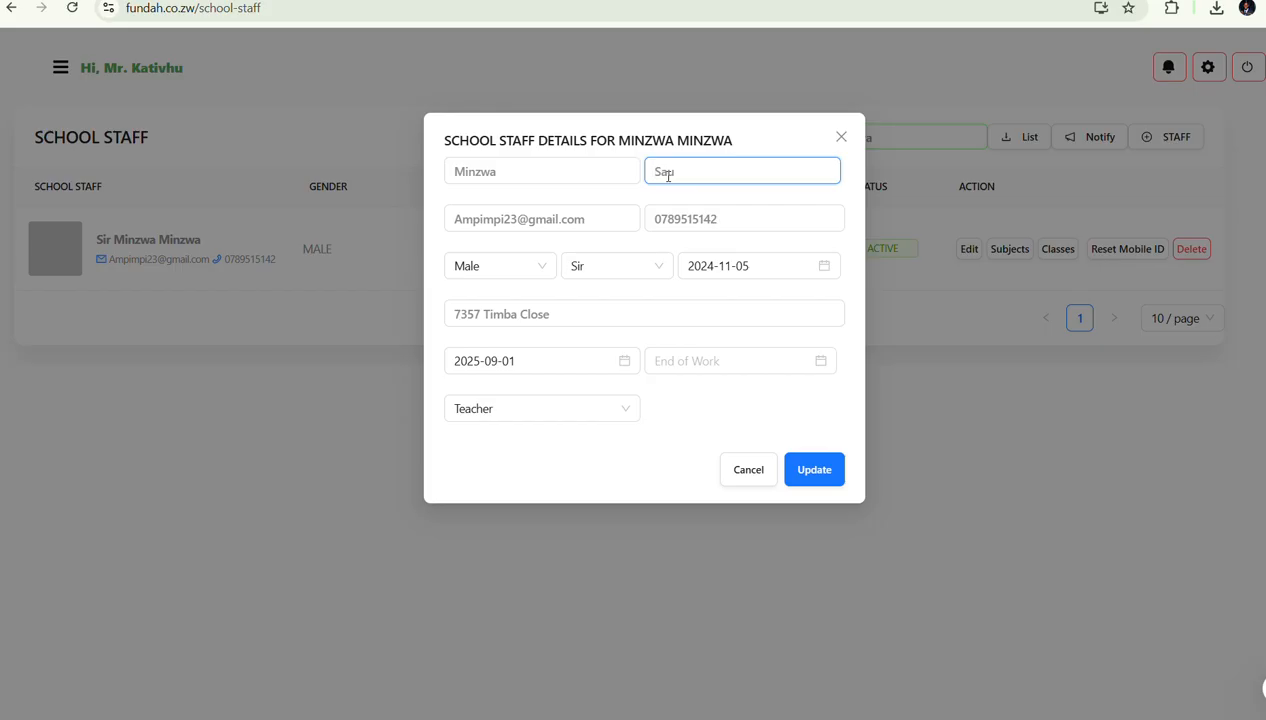
{"action": "key", "text": "Delete"}
{"action": "type", "text": "s"}
{"action": "left_click", "coordinate": [807, 476]}
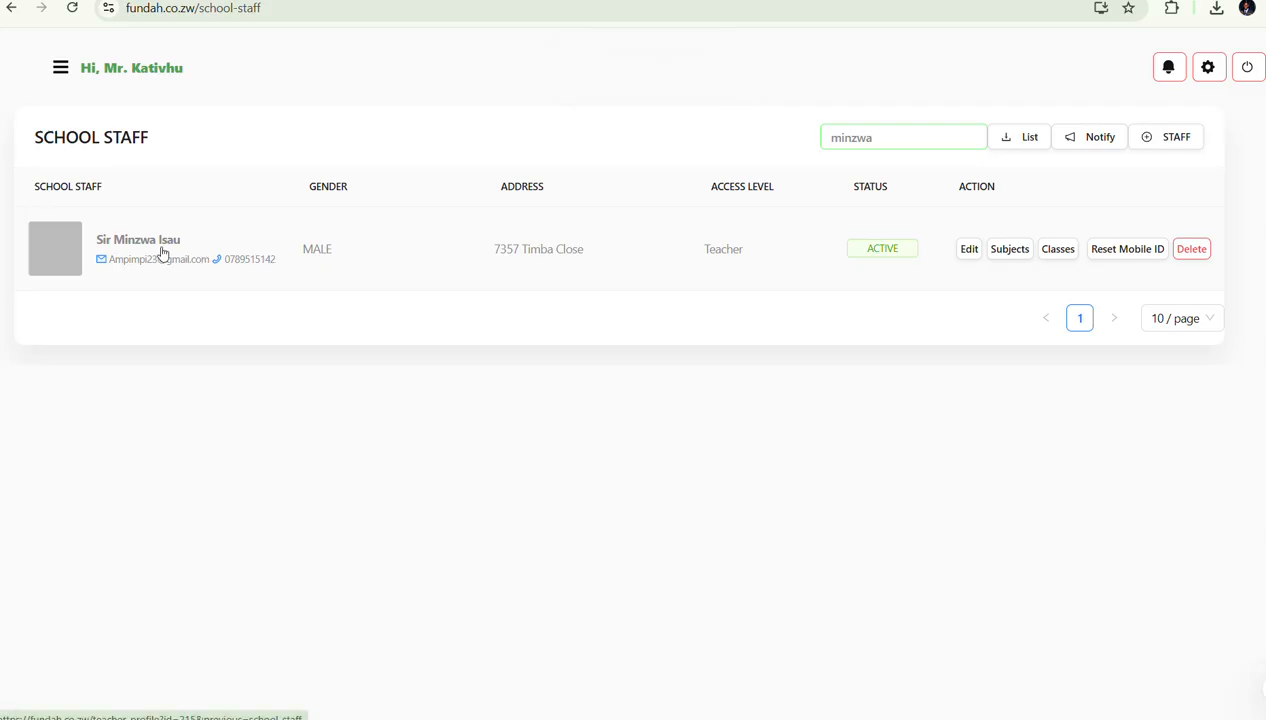
Add Computer Operations and Packaging for Upper 6 Arts to the teacher's subjects, then close the list
{"action": "left_click", "coordinate": [1002, 250]}
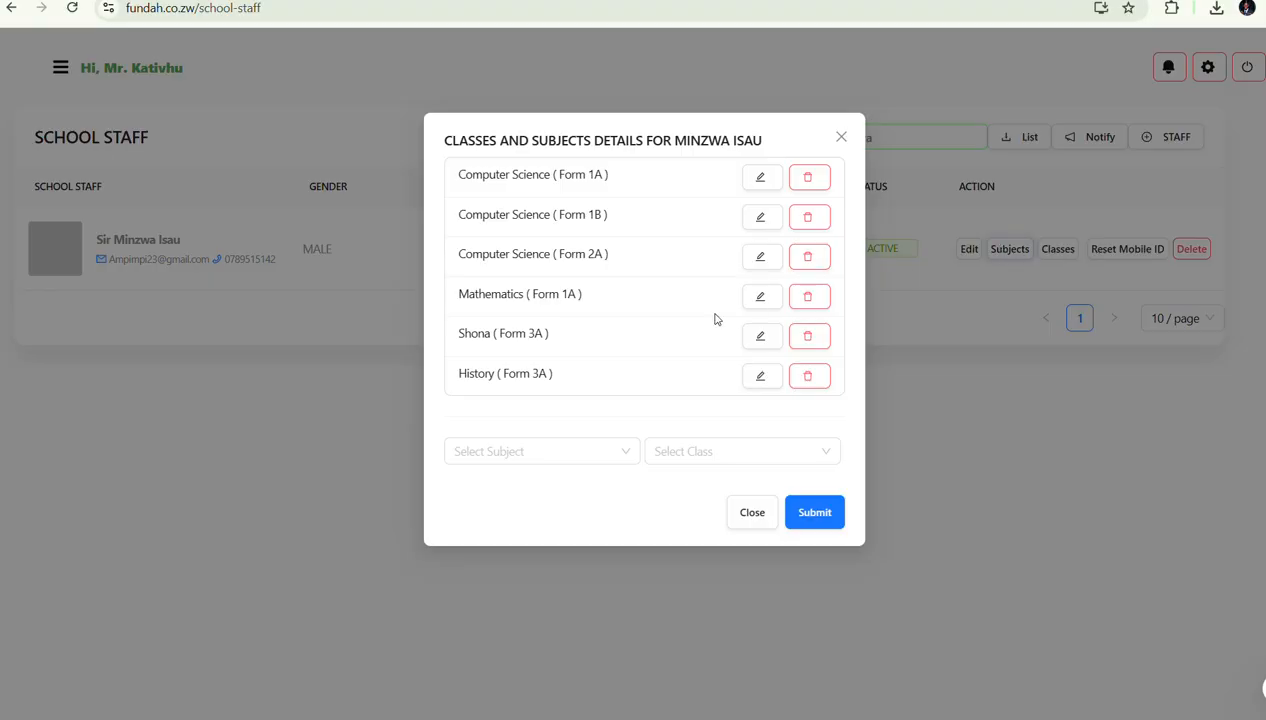
{"action": "left_click", "coordinate": [536, 458]}
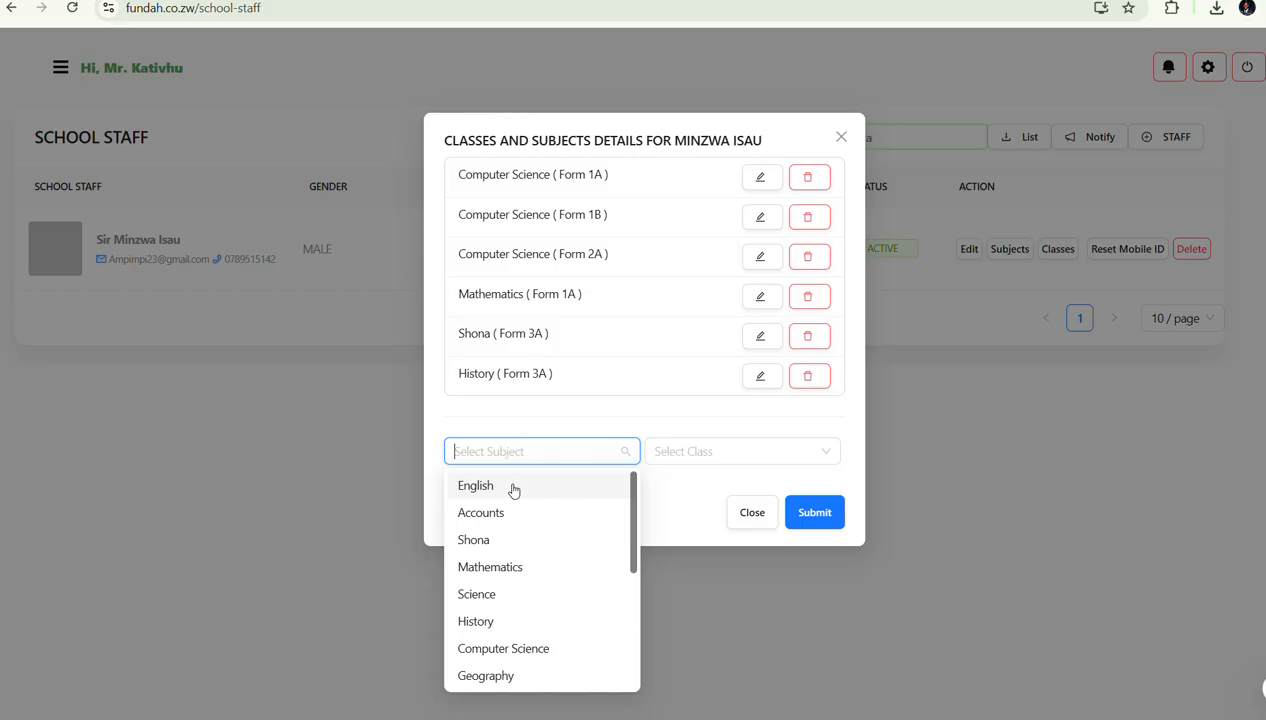
{"action": "type", "text": "comp"}
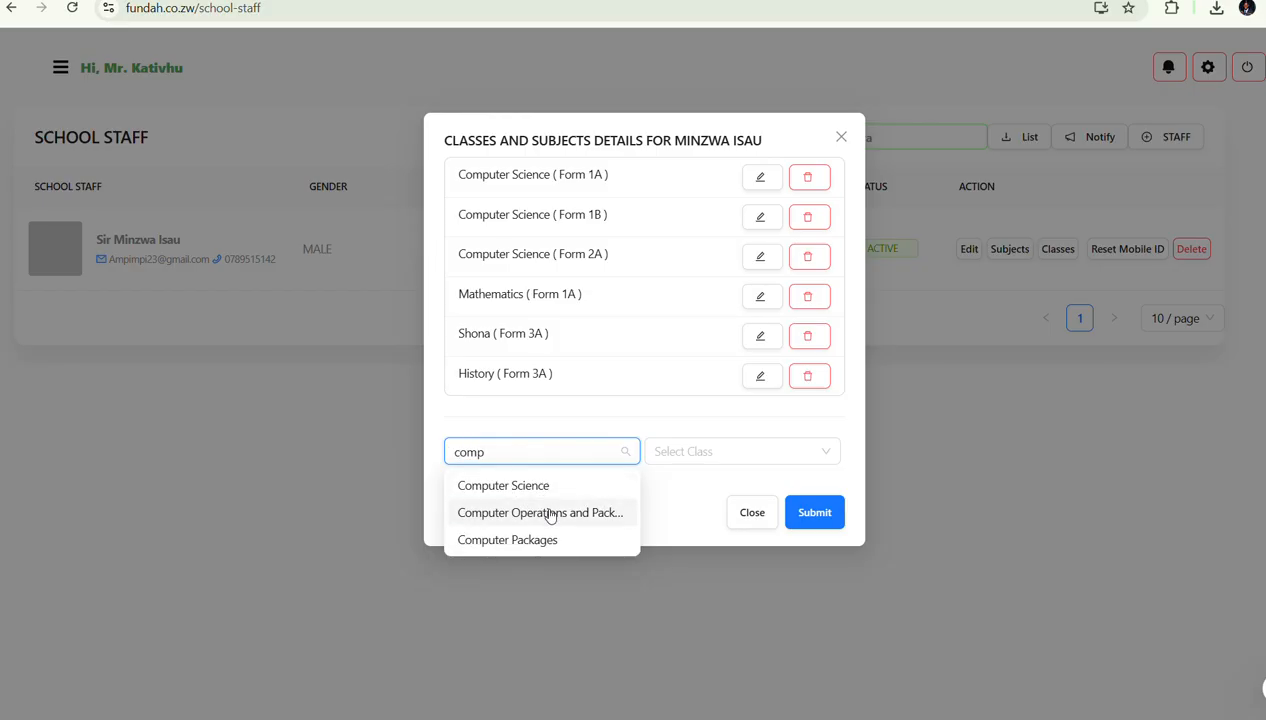
{"action": "left_click", "coordinate": [549, 514]}
{"action": "left_click", "coordinate": [721, 448]}
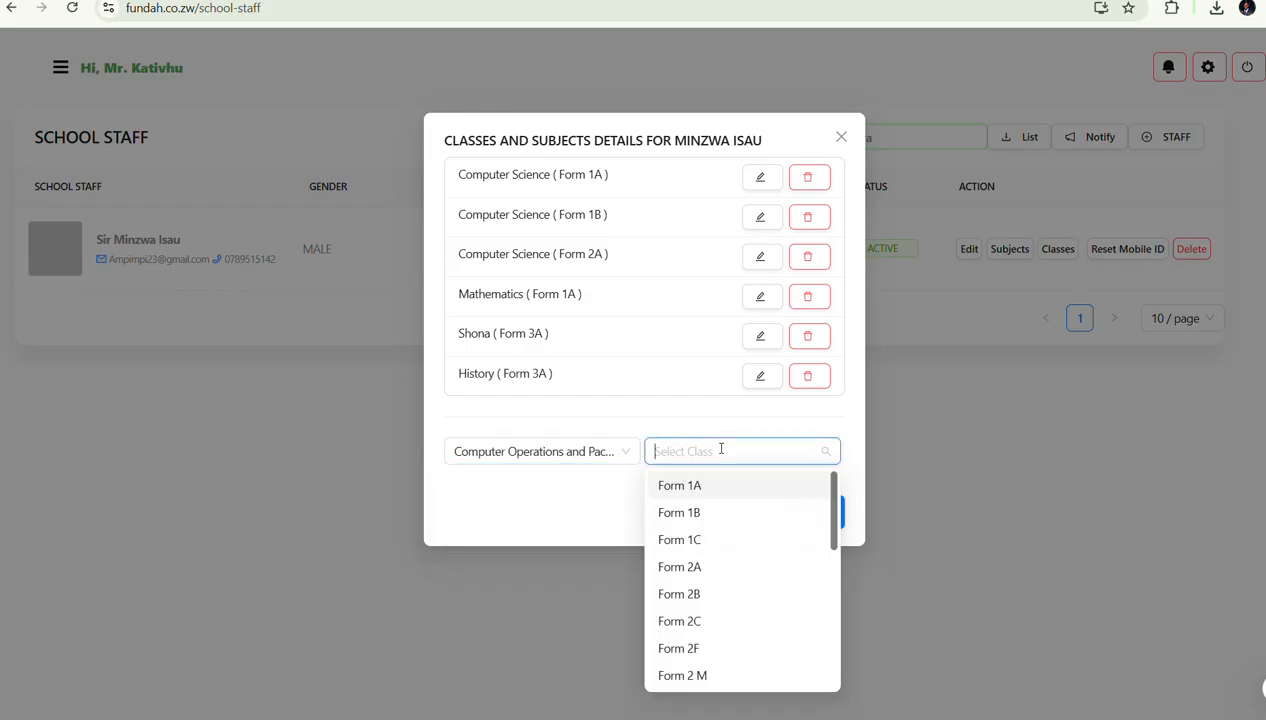
{"action": "scroll", "coordinate": [686, 622], "scroll_direction": "down", "scroll_amount": 5}
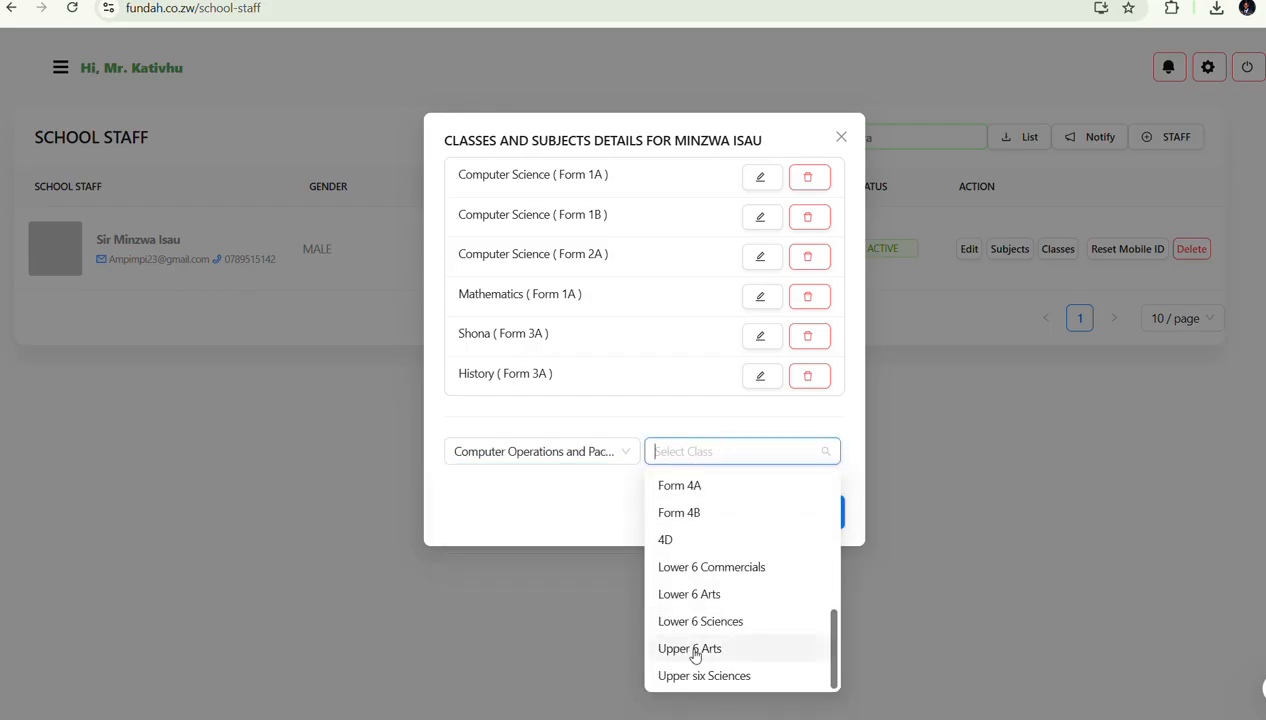
{"action": "left_click", "coordinate": [694, 652]}
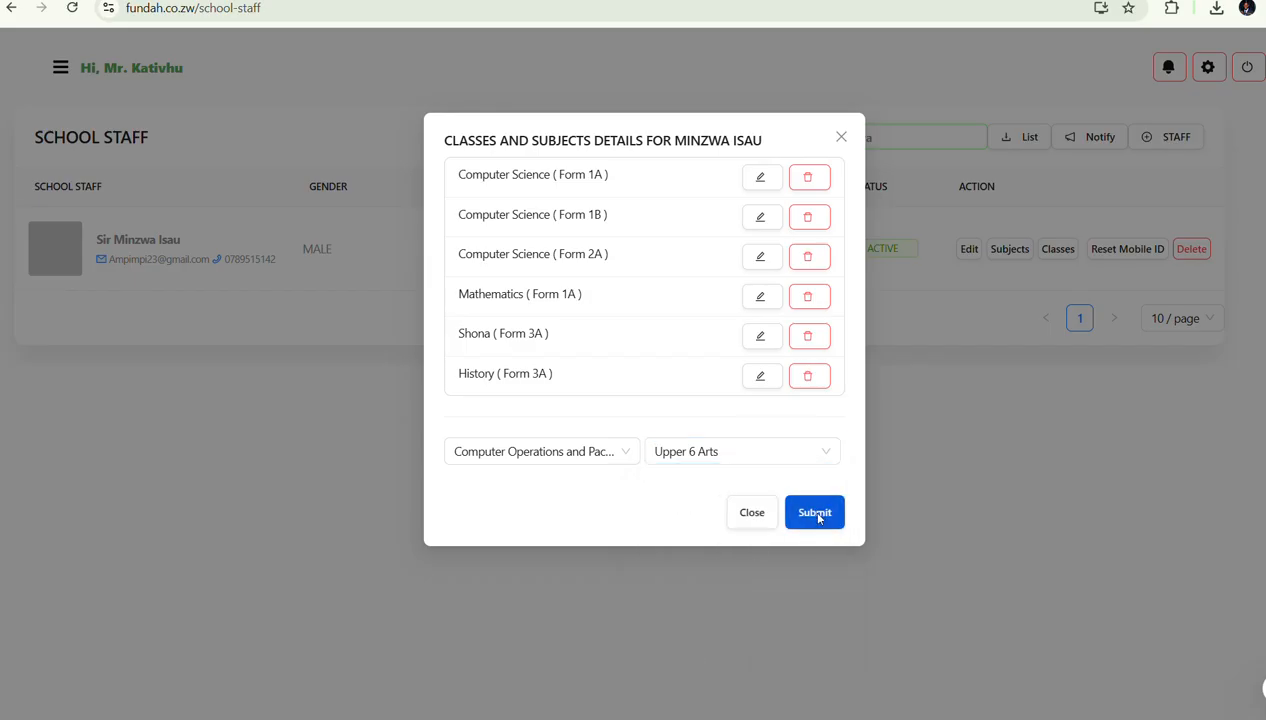
{"action": "left_click", "coordinate": [816, 514]}
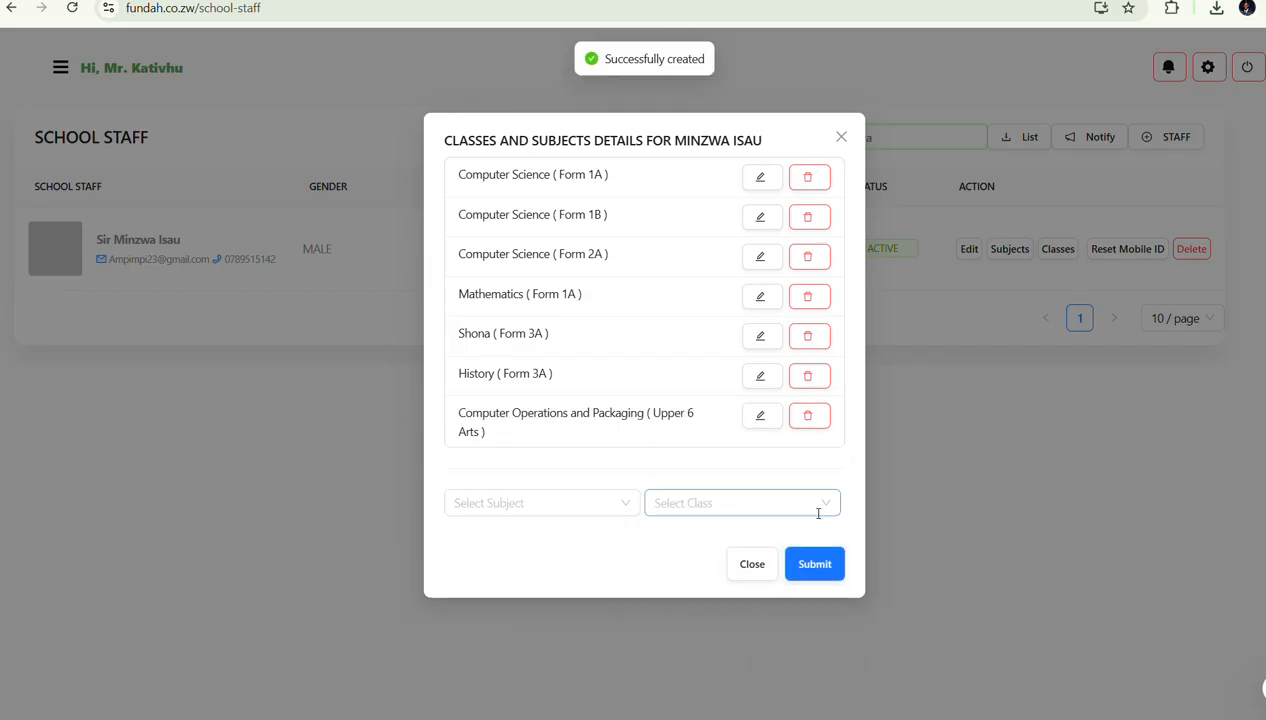
{"action": "left_click", "coordinate": [840, 138]}
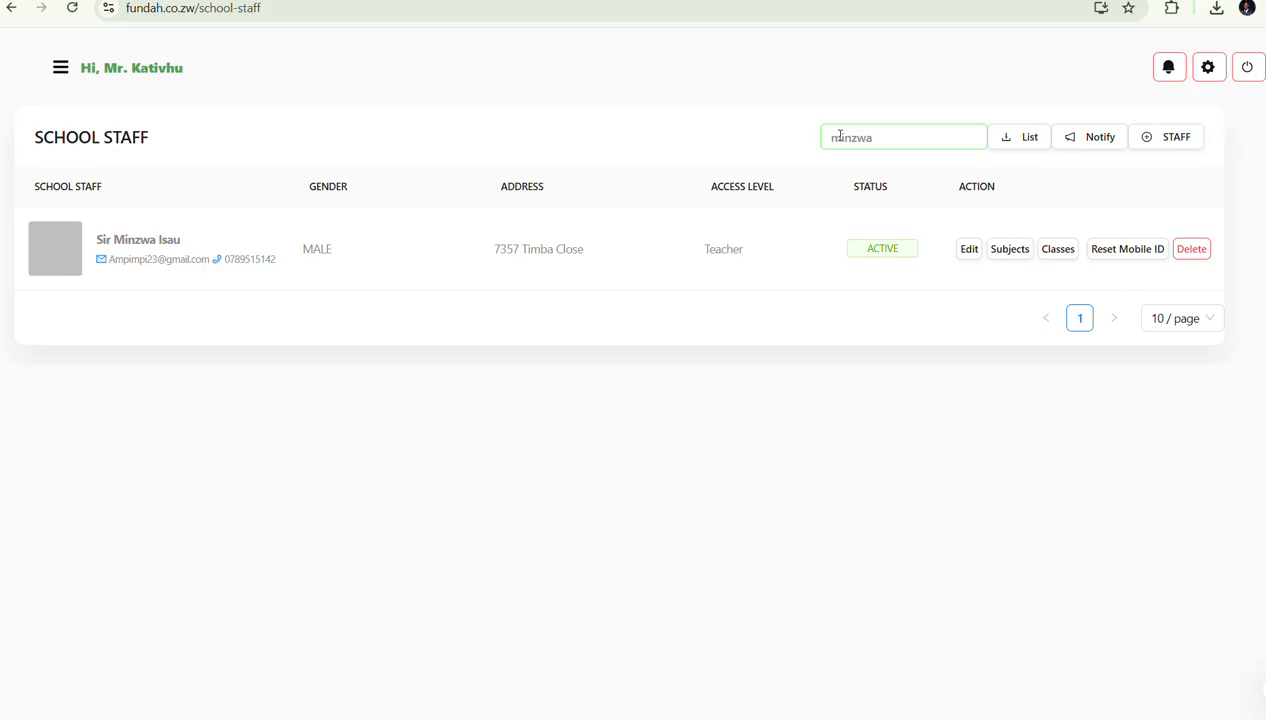
{"action": "left_click", "coordinate": [1056, 260]}
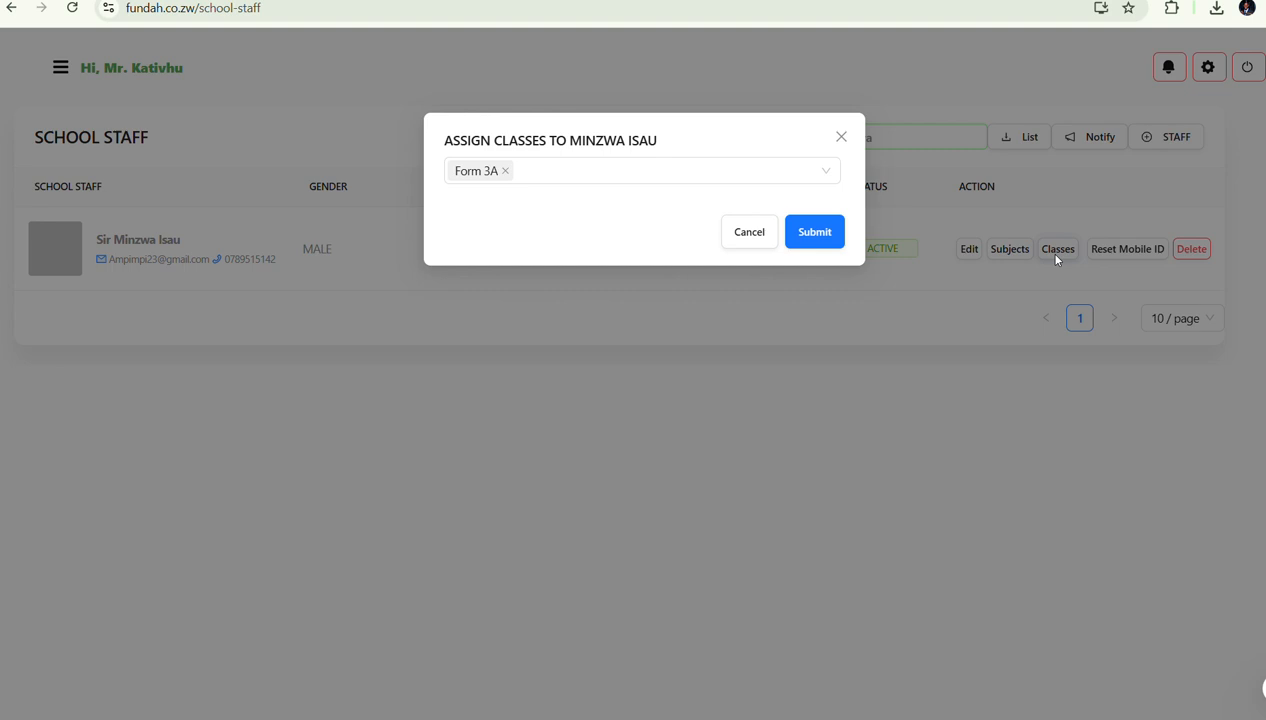
{"action": "left_click", "coordinate": [621, 175]}
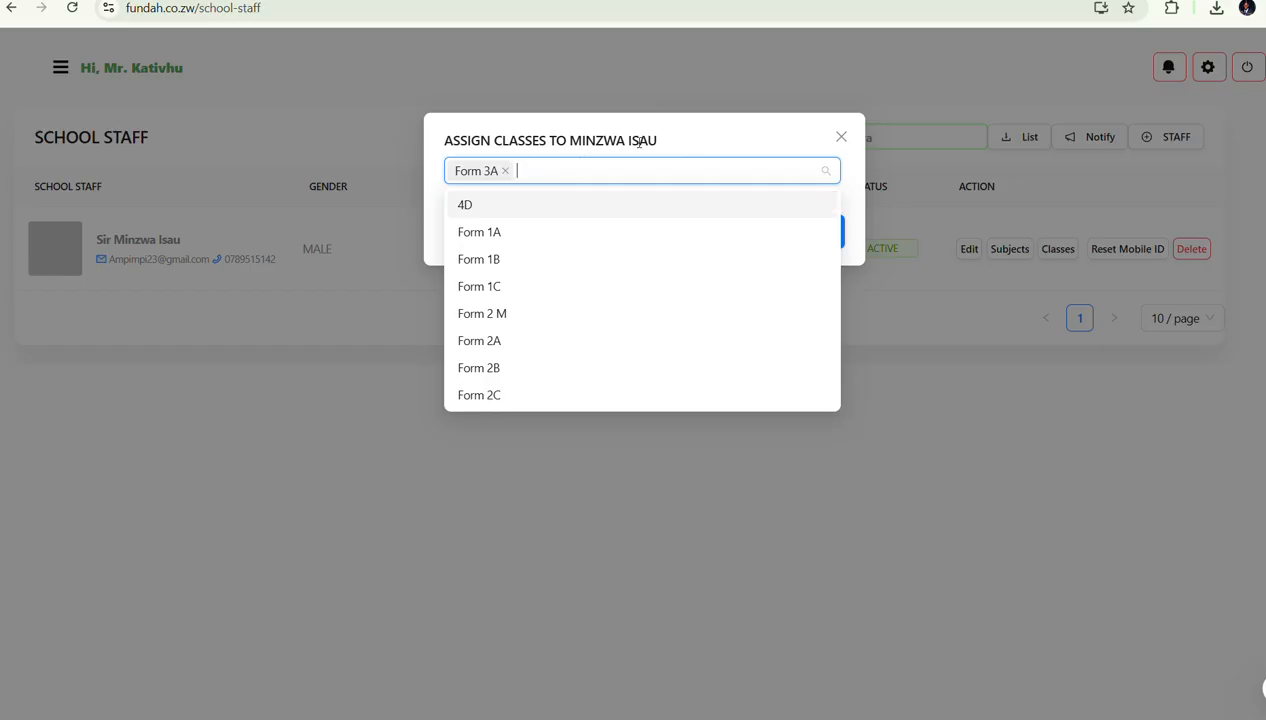
{"action": "left_click", "coordinate": [739, 139]}
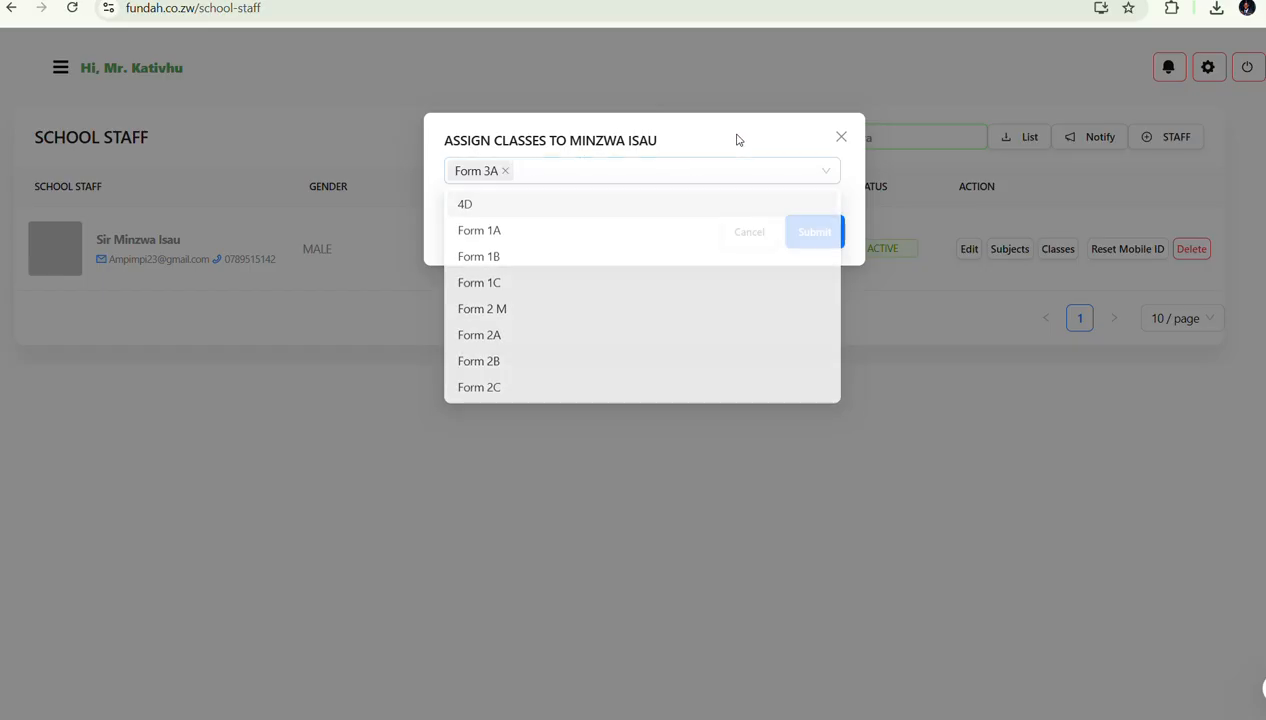
{"action": "left_click", "coordinate": [813, 233]}
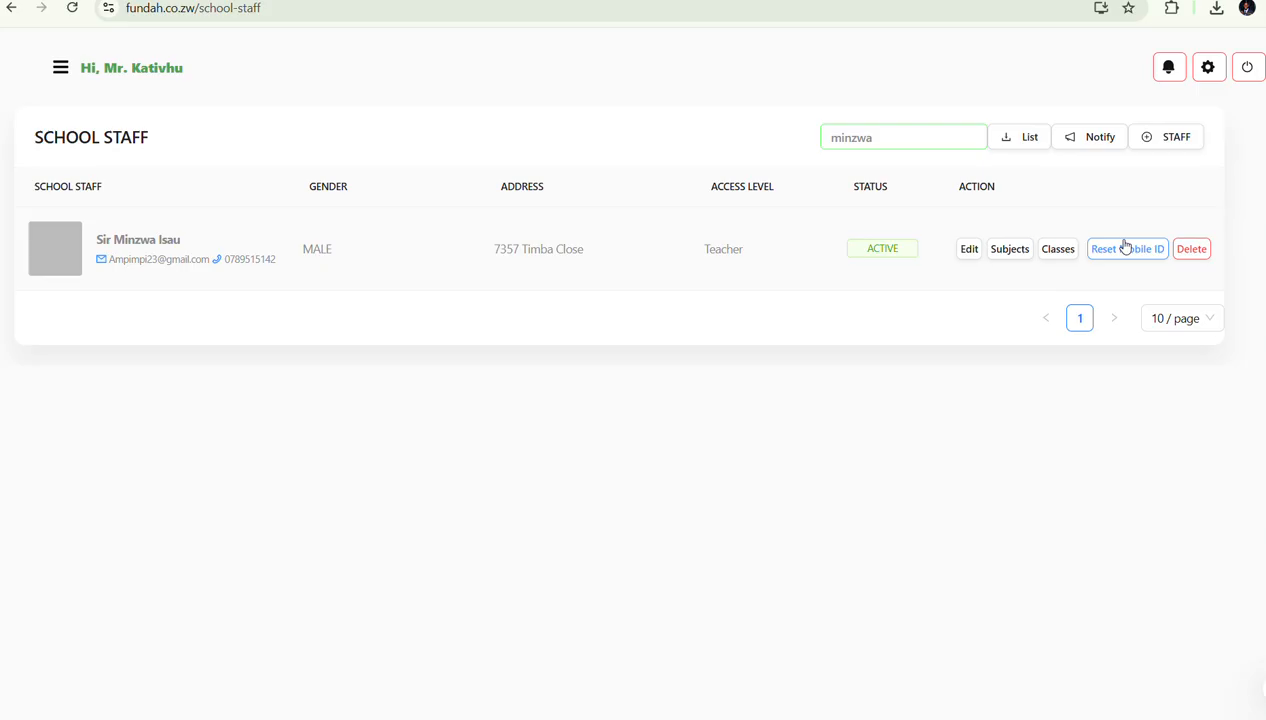
{"action": "left_click", "coordinate": [1191, 249]}
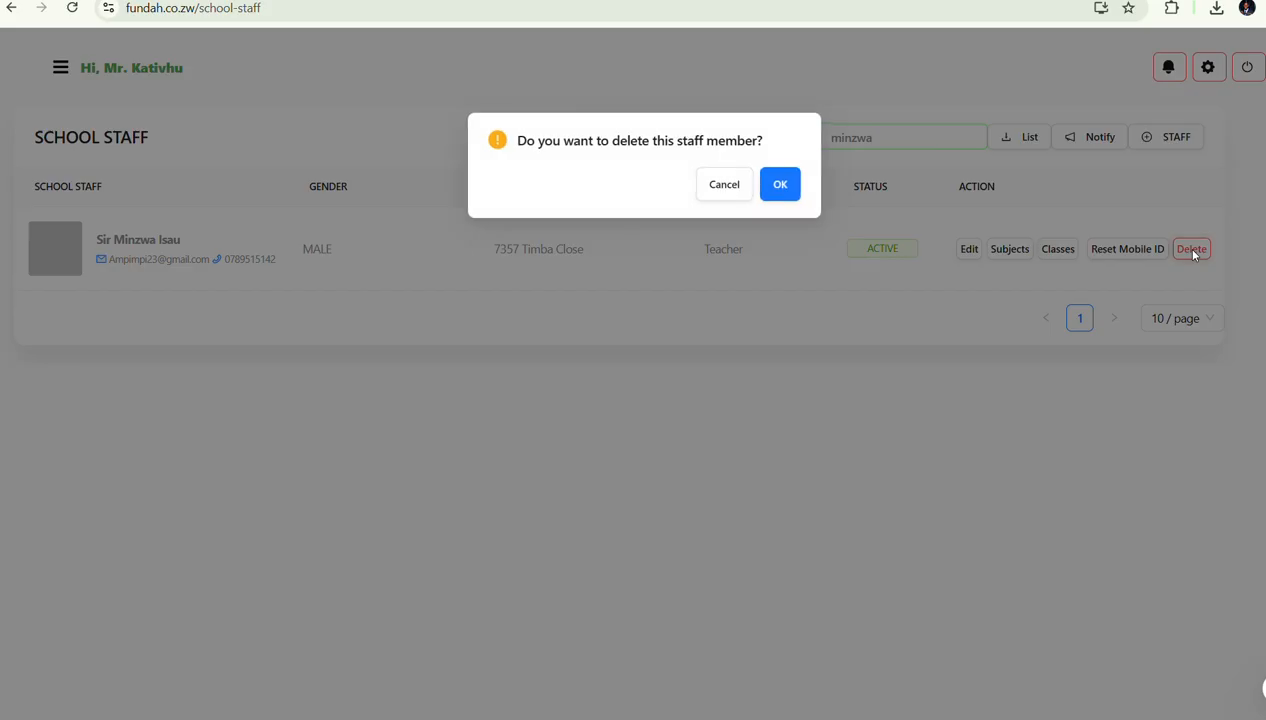
{"action": "left_click", "coordinate": [720, 186]}
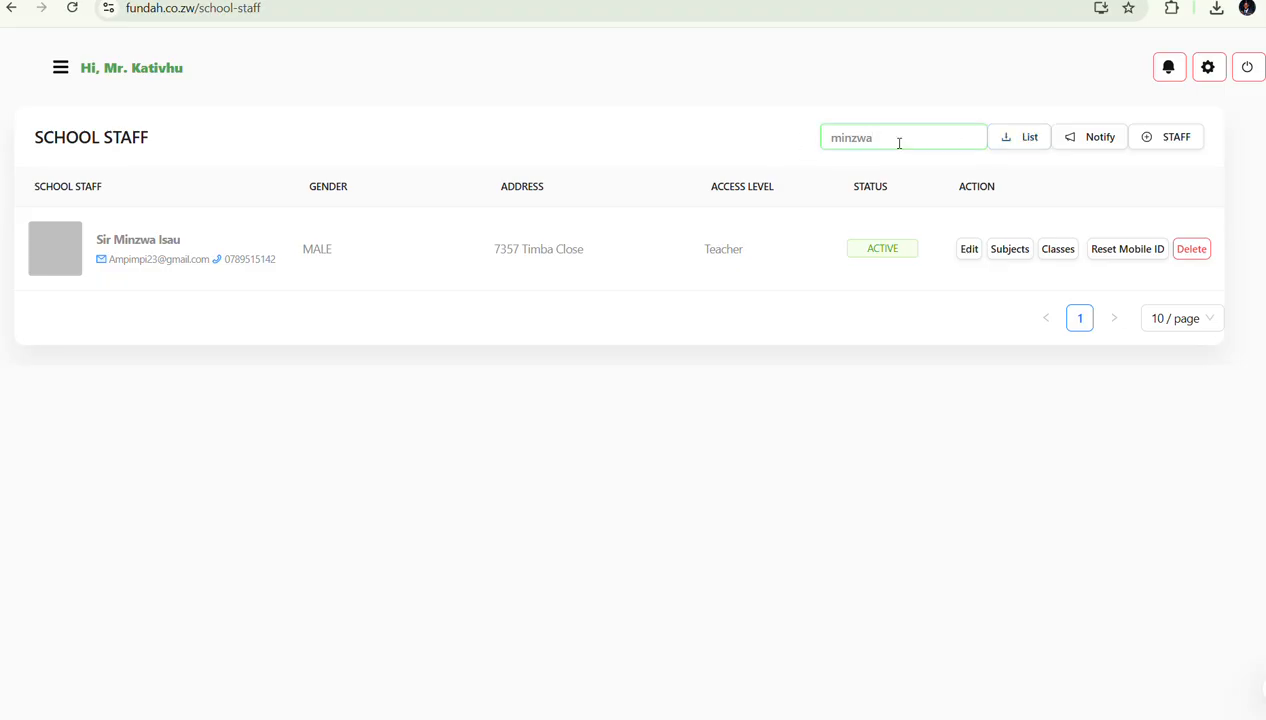
Clear the Search Teacher box and go to Student Records from the navigation sidebar
{"action": "key", "text": "BackSpace"}
{"action": "key", "text": "BackSpace"}
{"action": "key", "text": "BackSpace"}
{"action": "key", "text": "BackSpace"}
{"action": "key", "text": "BackSpace"}
{"action": "key", "text": "BackSpace"}
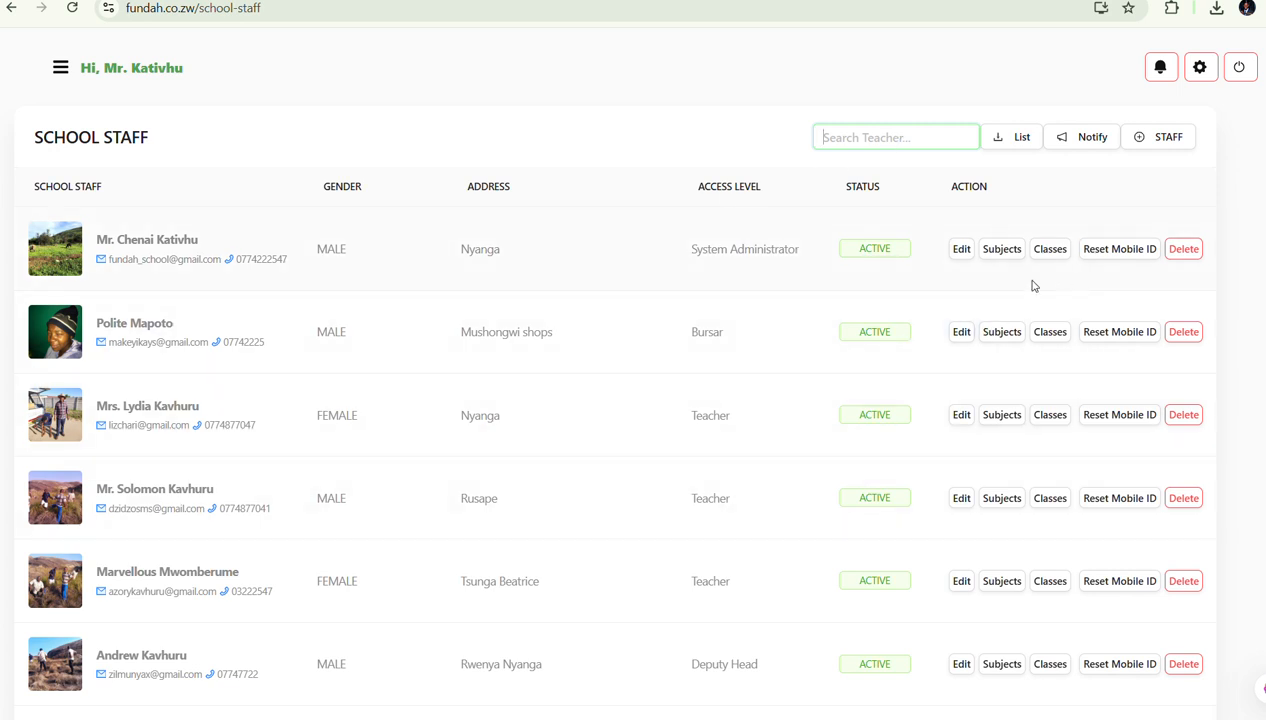
{"action": "left_click", "coordinate": [61, 72]}
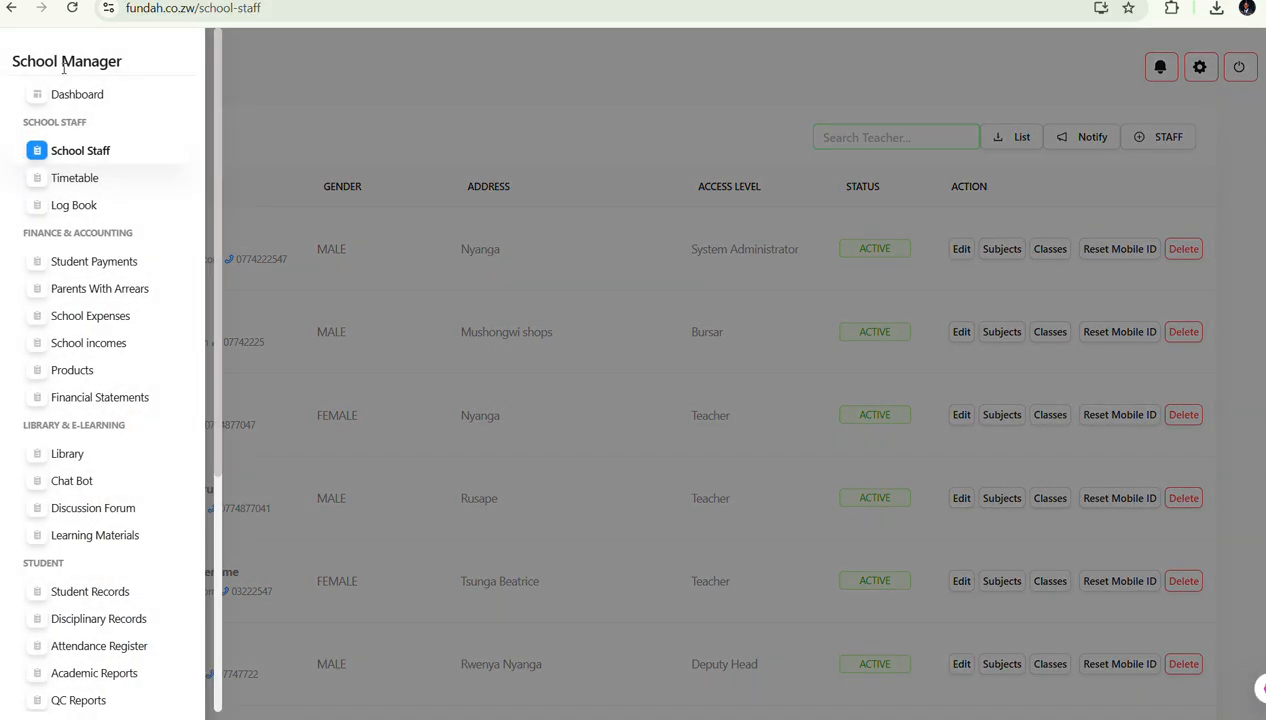
{"action": "scroll", "coordinate": [82, 406], "scroll_direction": "down", "scroll_amount": 1}
{"action": "scroll", "coordinate": [92, 480], "scroll_direction": "down", "scroll_amount": 1}
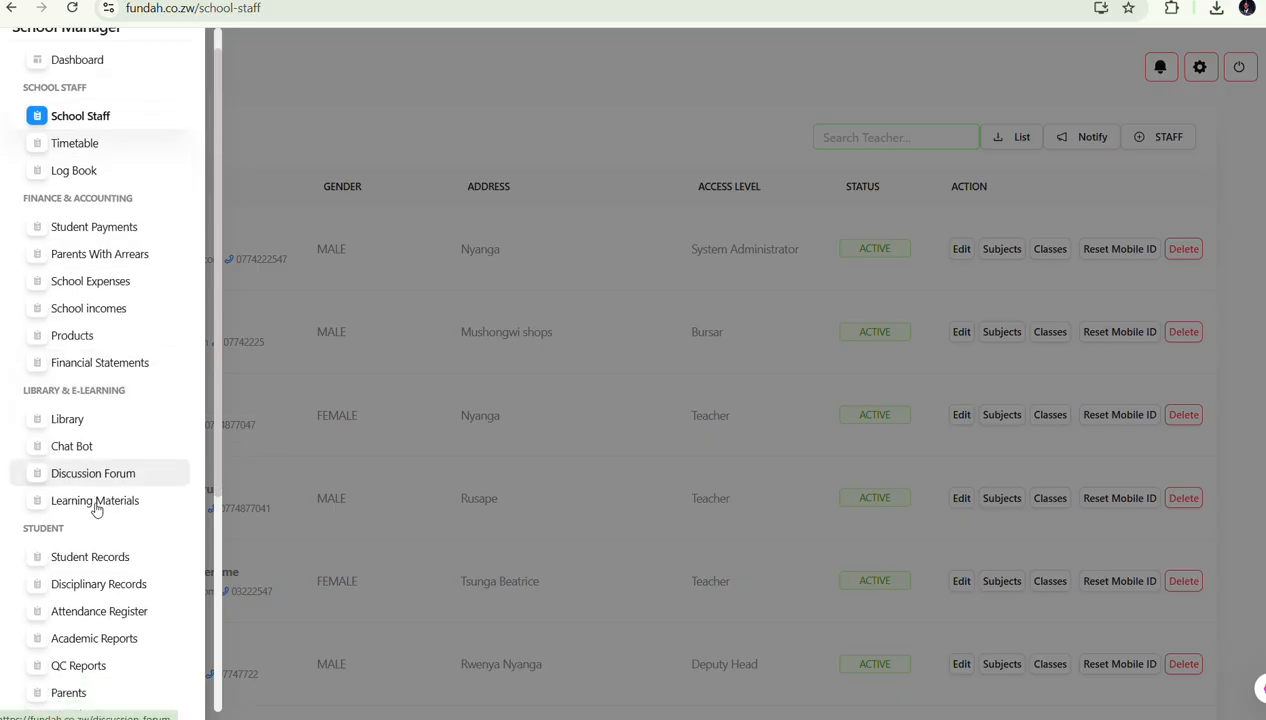
{"action": "left_click", "coordinate": [100, 539]}
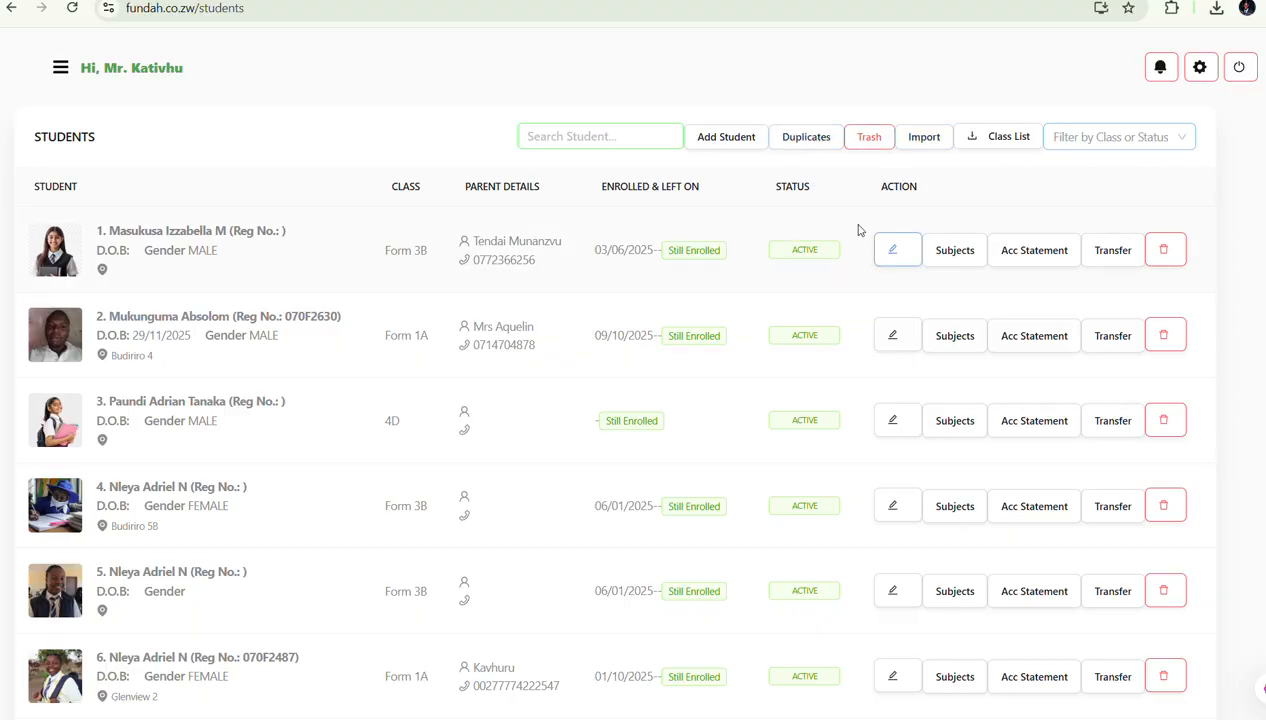
Start a new student record and enter the student's first and last name
{"action": "left_click", "coordinate": [730, 138]}
{"action": "left_click", "coordinate": [533, 196]}
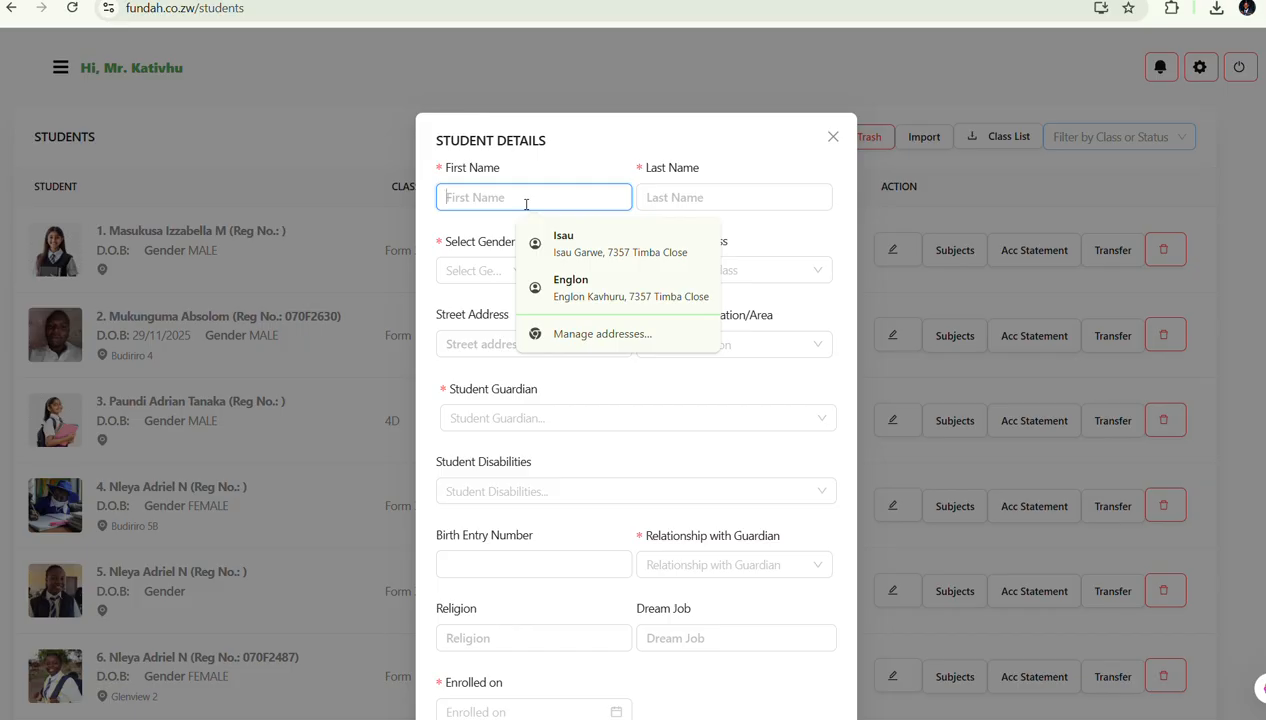
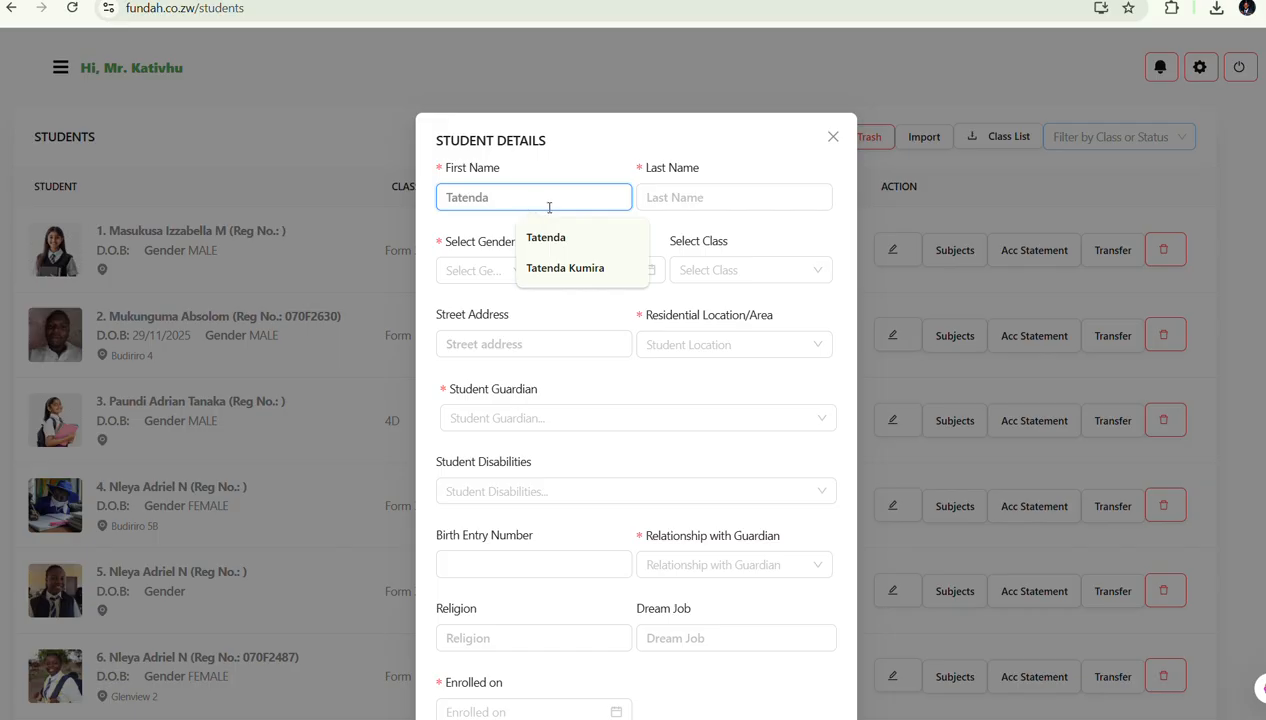
{"action": "left_click", "coordinate": [721, 196]}
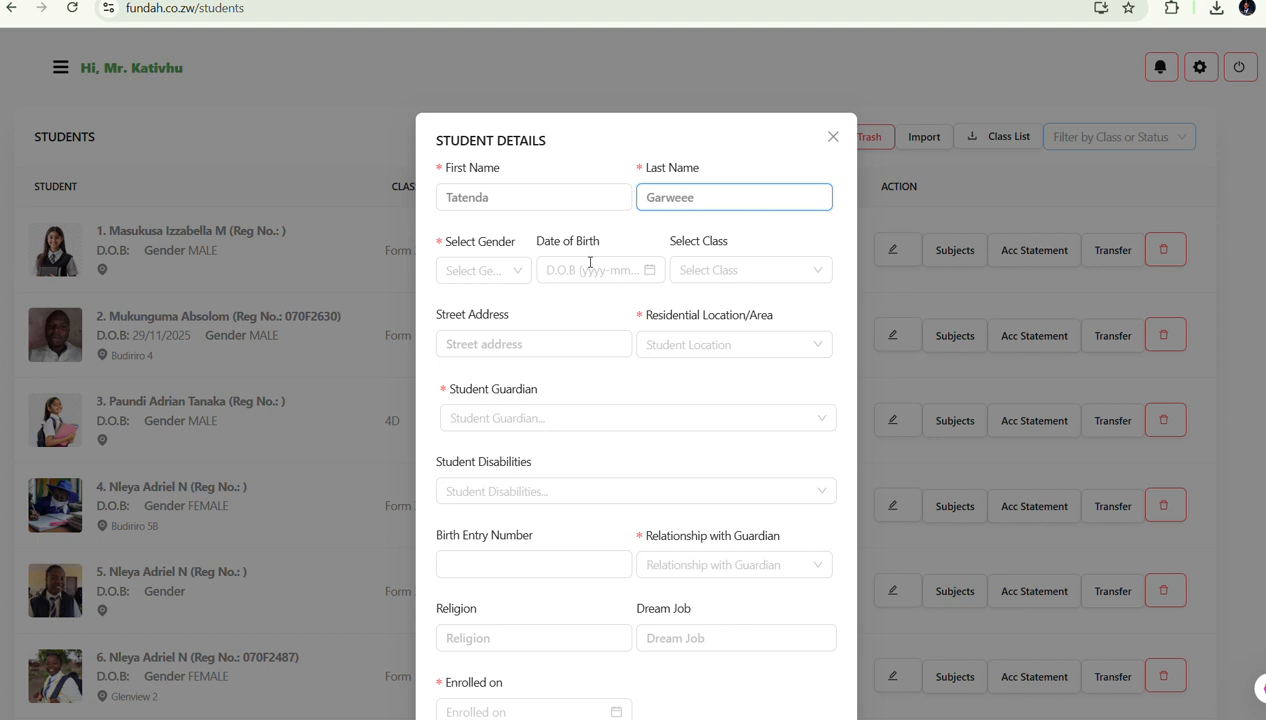
Set Female, birth date 2026-01-06, class Form 1B, autofill the street address and clear the residential location
{"action": "left_click", "coordinate": [506, 269]}
{"action": "left_click", "coordinate": [483, 308]}
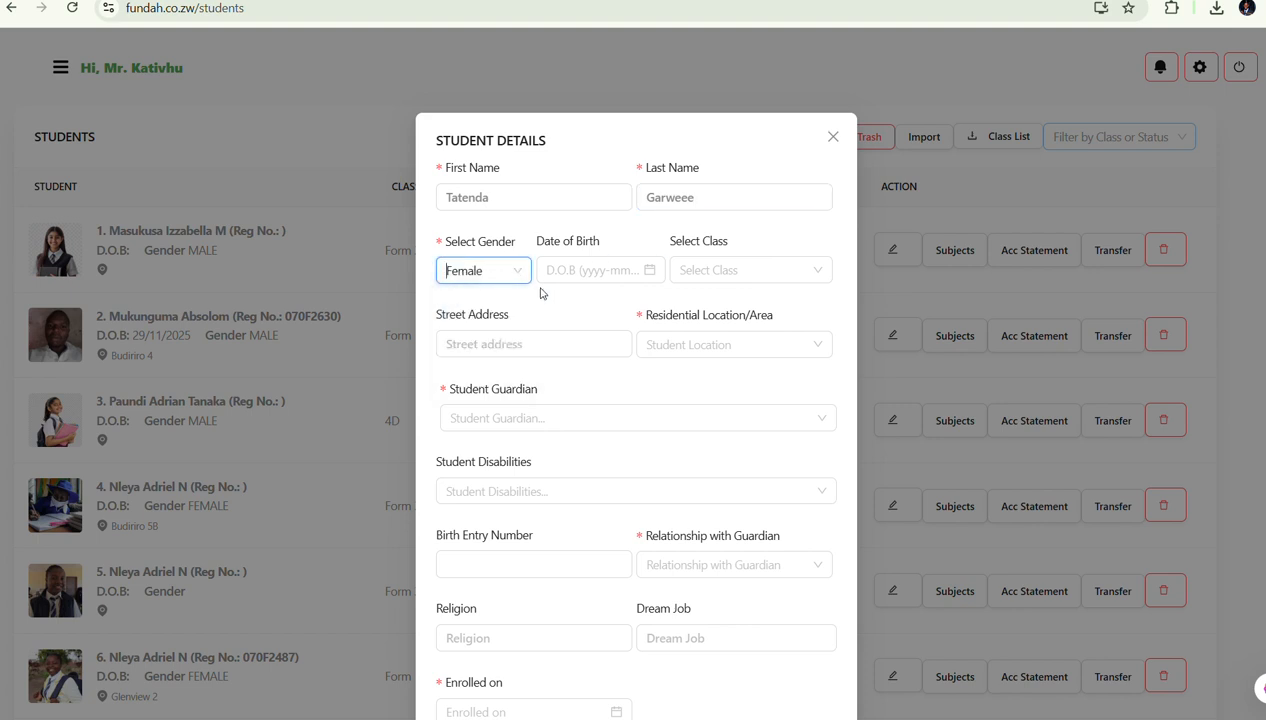
{"action": "left_click", "coordinate": [572, 271]}
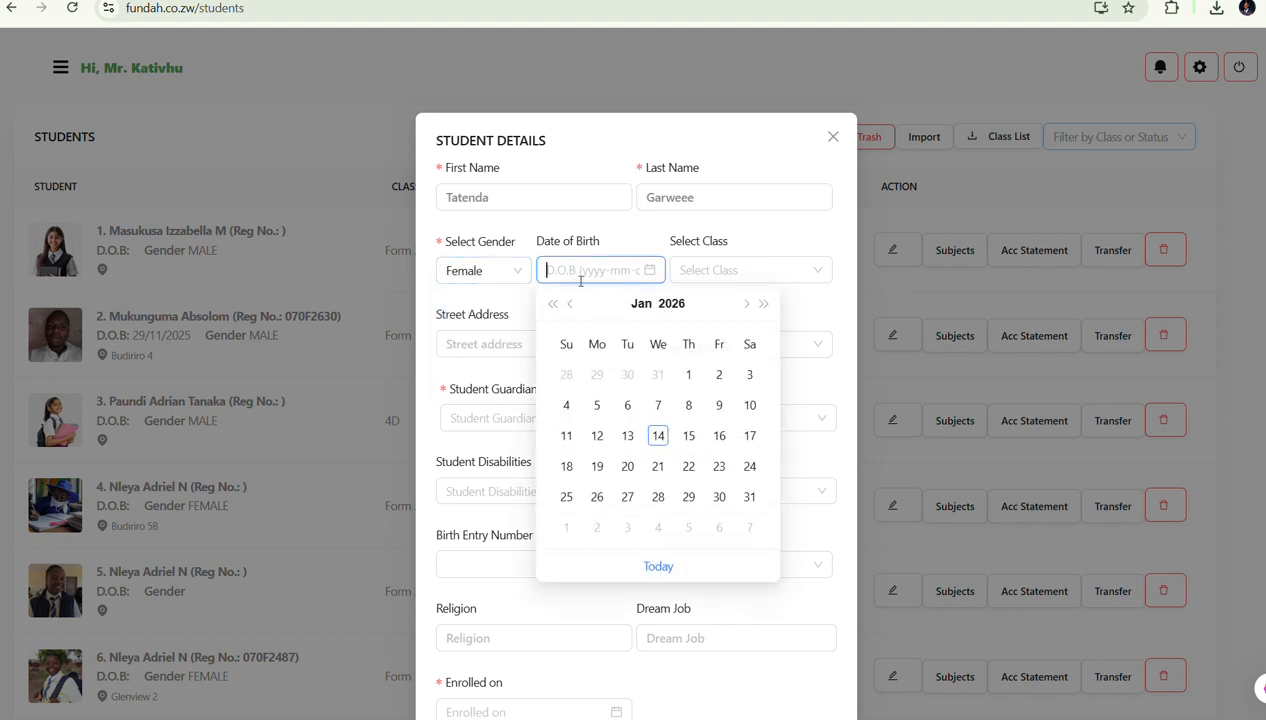
{"action": "left_click", "coordinate": [628, 404]}
{"action": "left_click", "coordinate": [713, 269]}
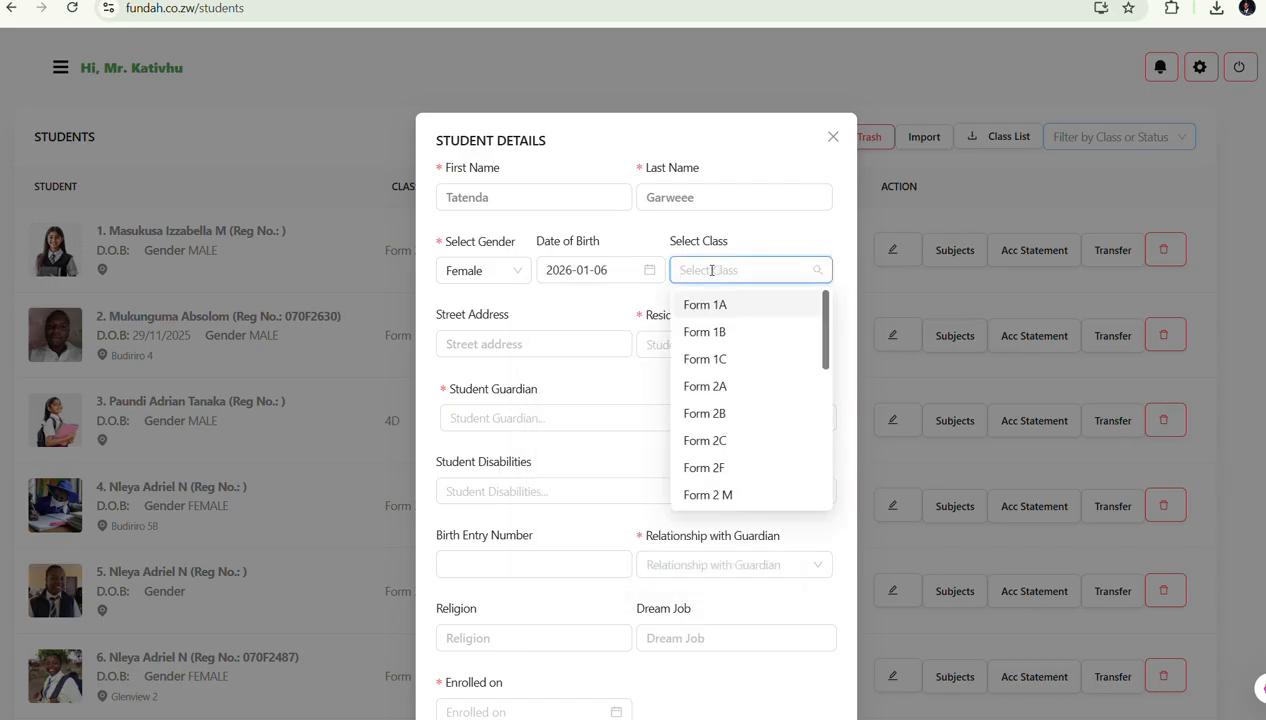
{"action": "left_click", "coordinate": [712, 333]}
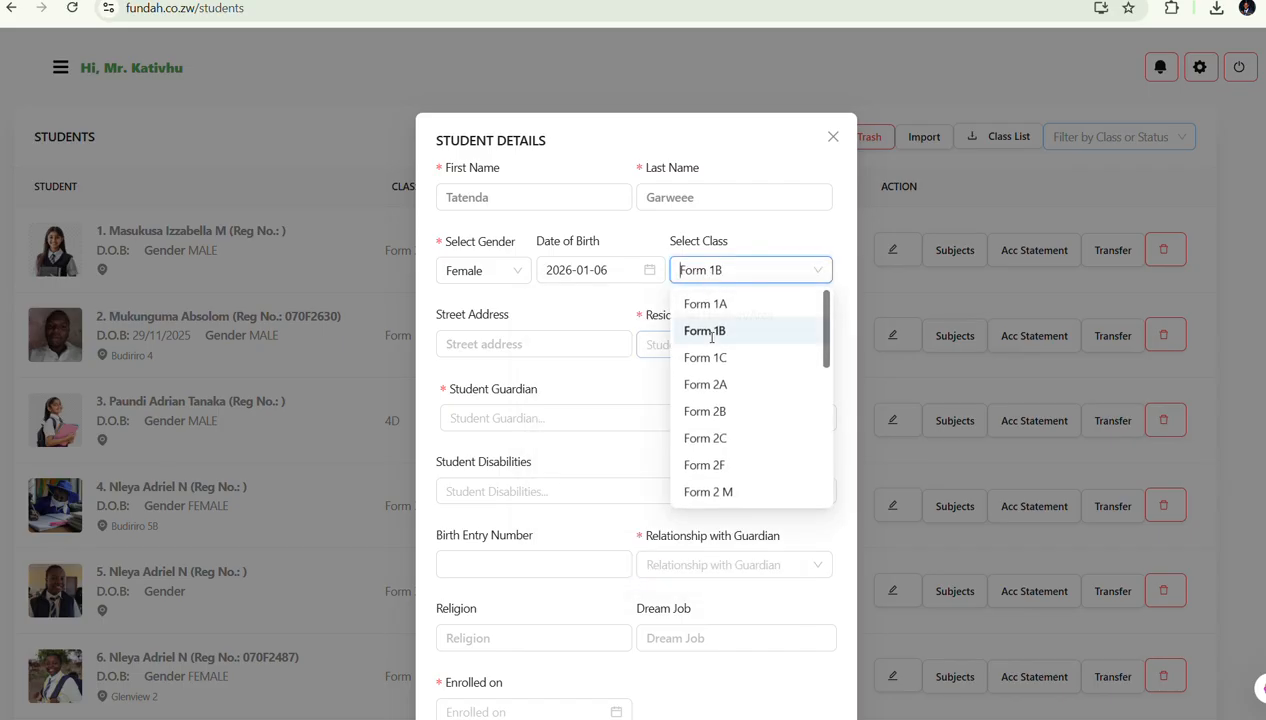
{"action": "left_click", "coordinate": [544, 345]}
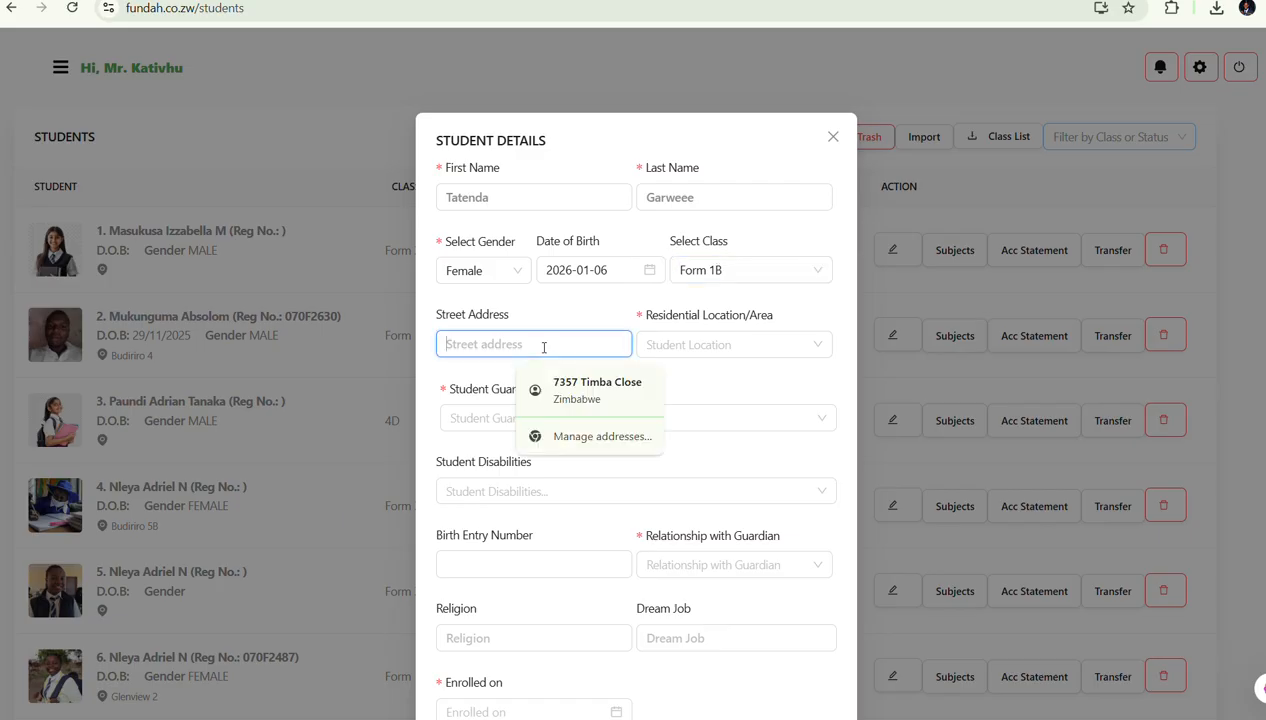
{"action": "left_click", "coordinate": [600, 382]}
{"action": "left_click", "coordinate": [752, 333]}
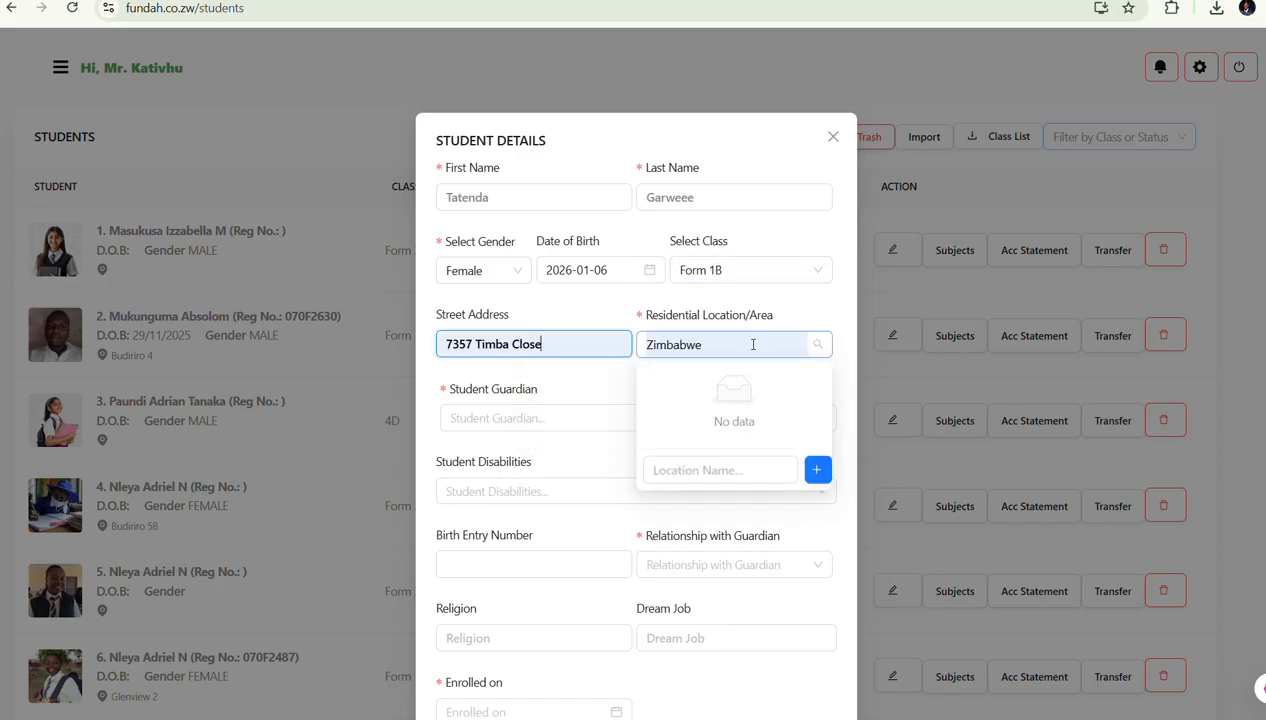
{"action": "key", "text": "BackSpace"}
{"action": "key", "text": "BackSpace"}
{"action": "key", "text": "BackSpace"}
{"action": "key", "text": "BackSpace"}
{"action": "key", "text": "BackSpace"}
{"action": "key", "text": "BackSpace"}
{"action": "key", "text": "BackSpace"}
{"action": "key", "text": "BackSpace"}
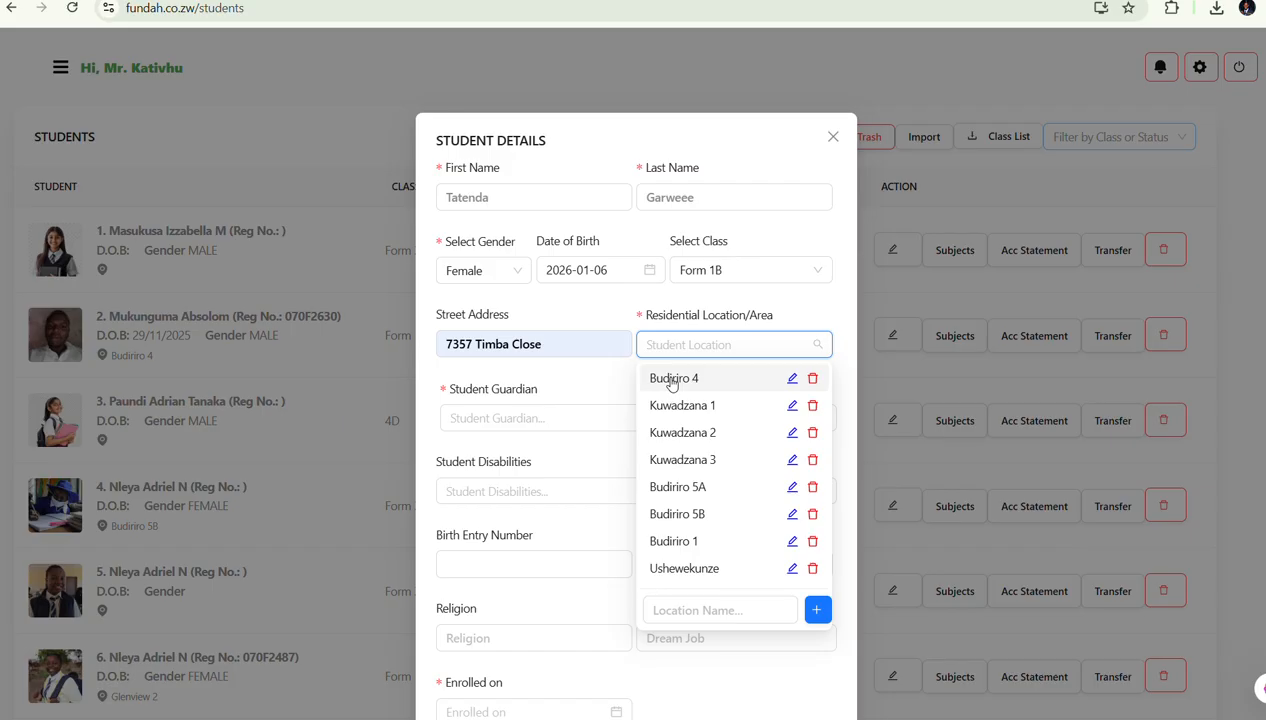
Set residential location to Budiriro 4 and start adding a new parent as guardian
{"action": "left_click", "coordinate": [672, 380]}
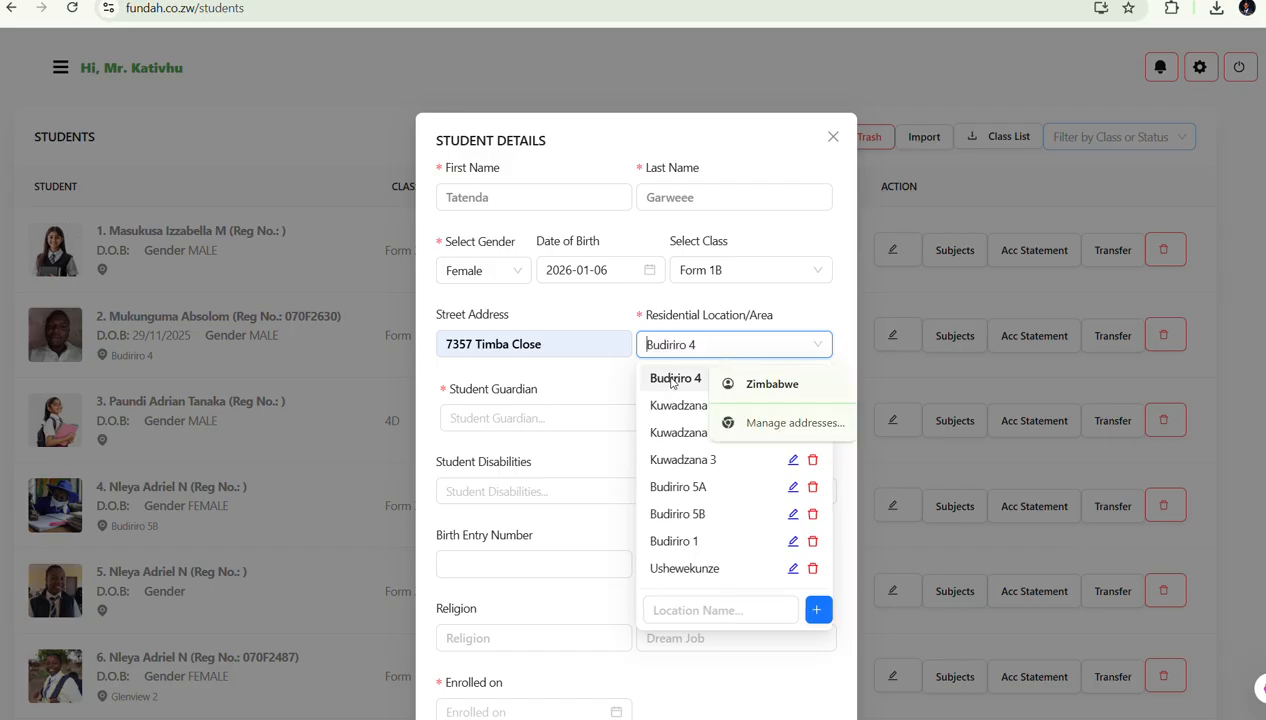
{"action": "left_click", "coordinate": [526, 418]}
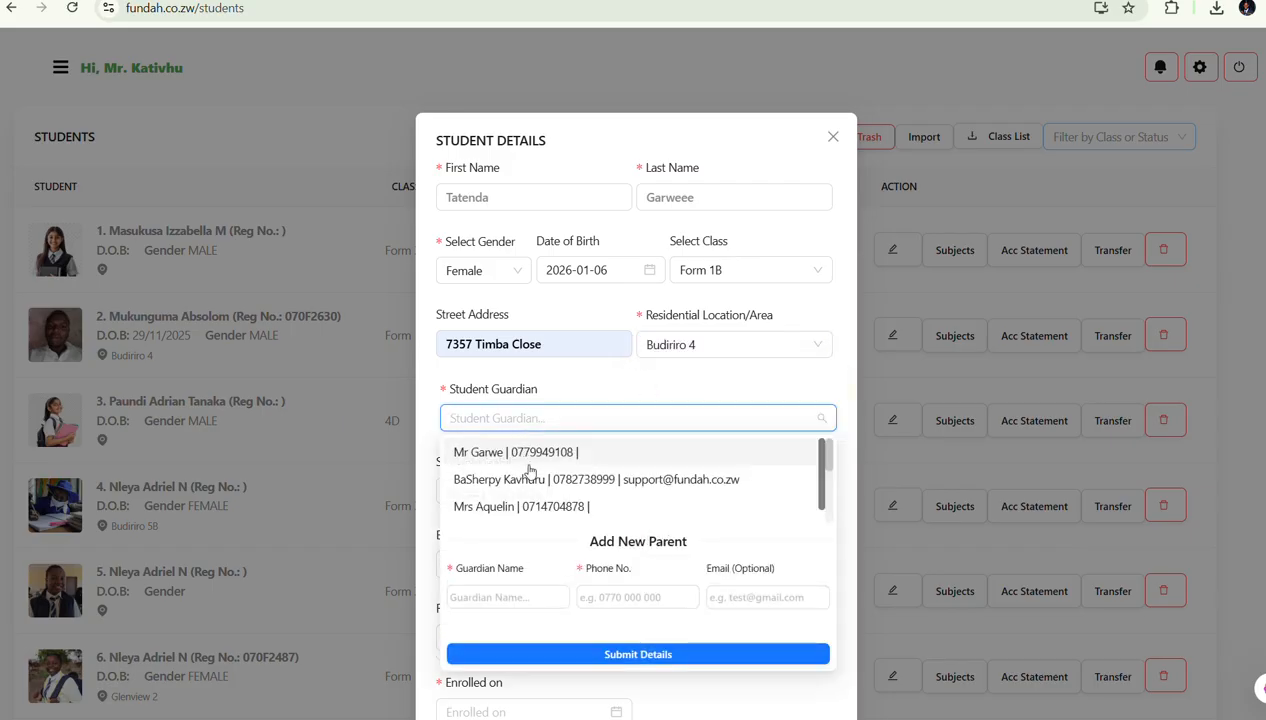
{"action": "left_click", "coordinate": [533, 604]}
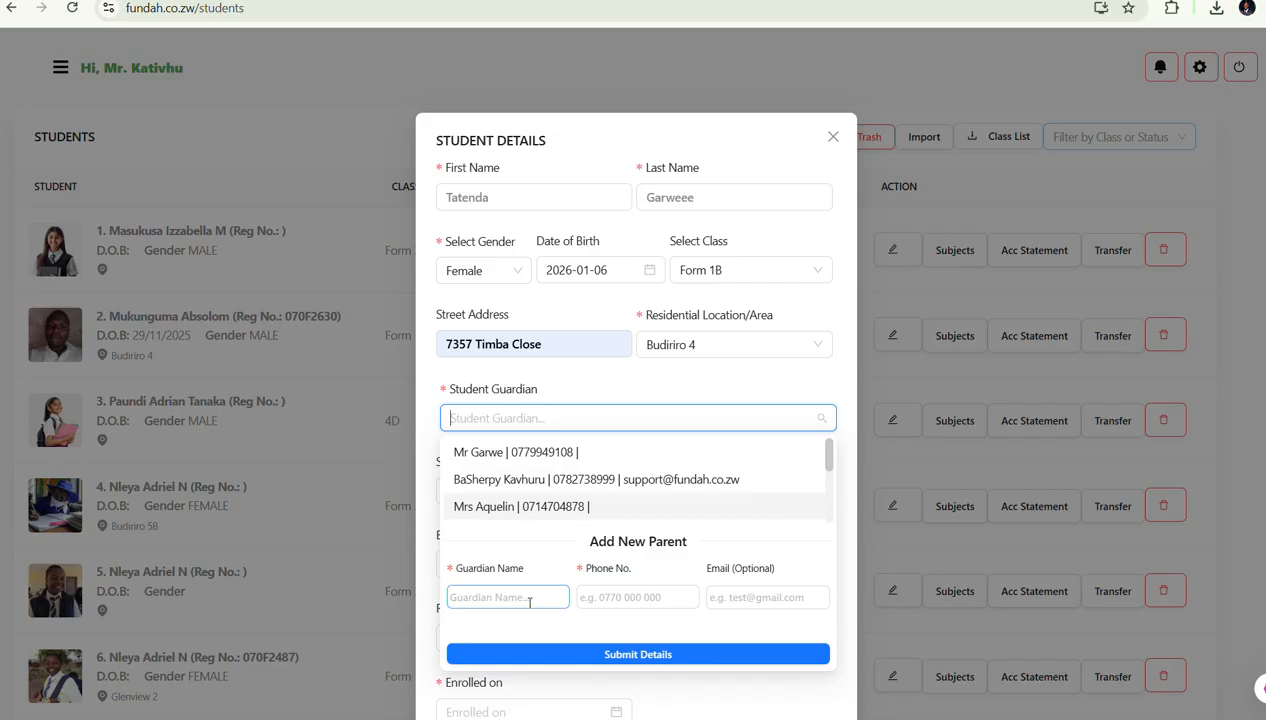
Enter the new guardian's name, phone number and e-mail, and submit the parent details
{"action": "left_click", "coordinate": [530, 602]}
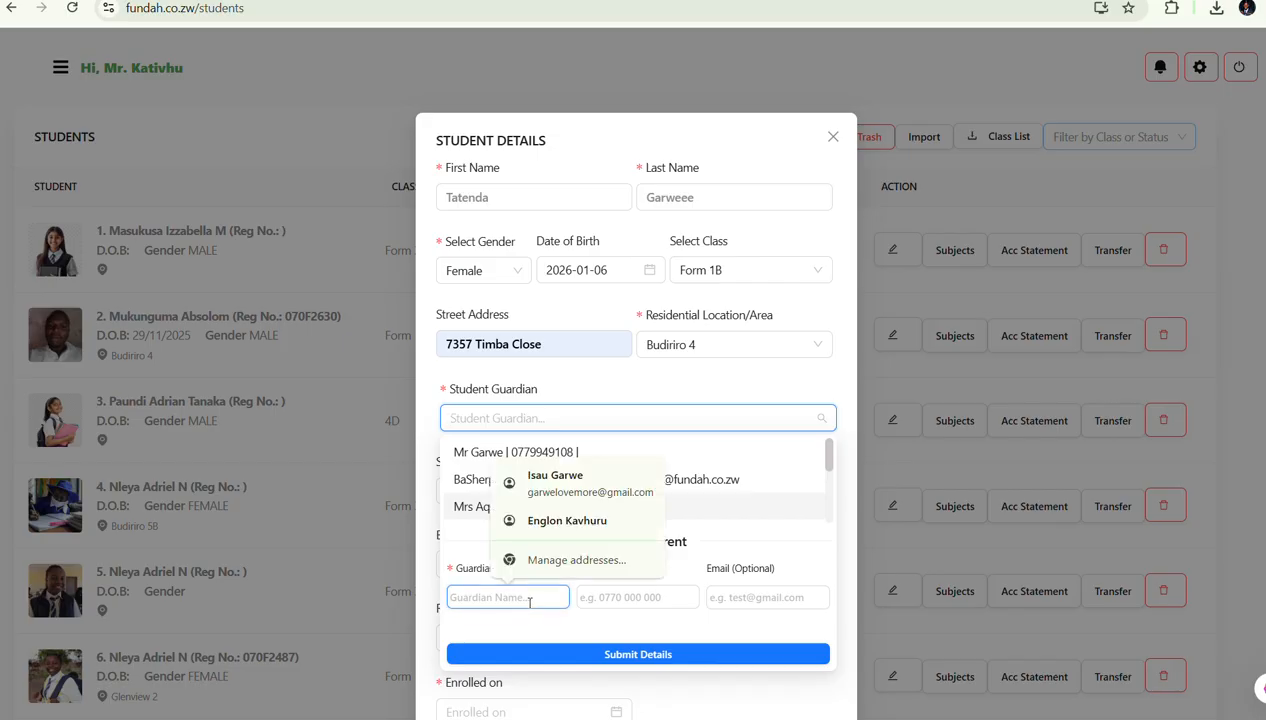
{"action": "type", "text": "M"}
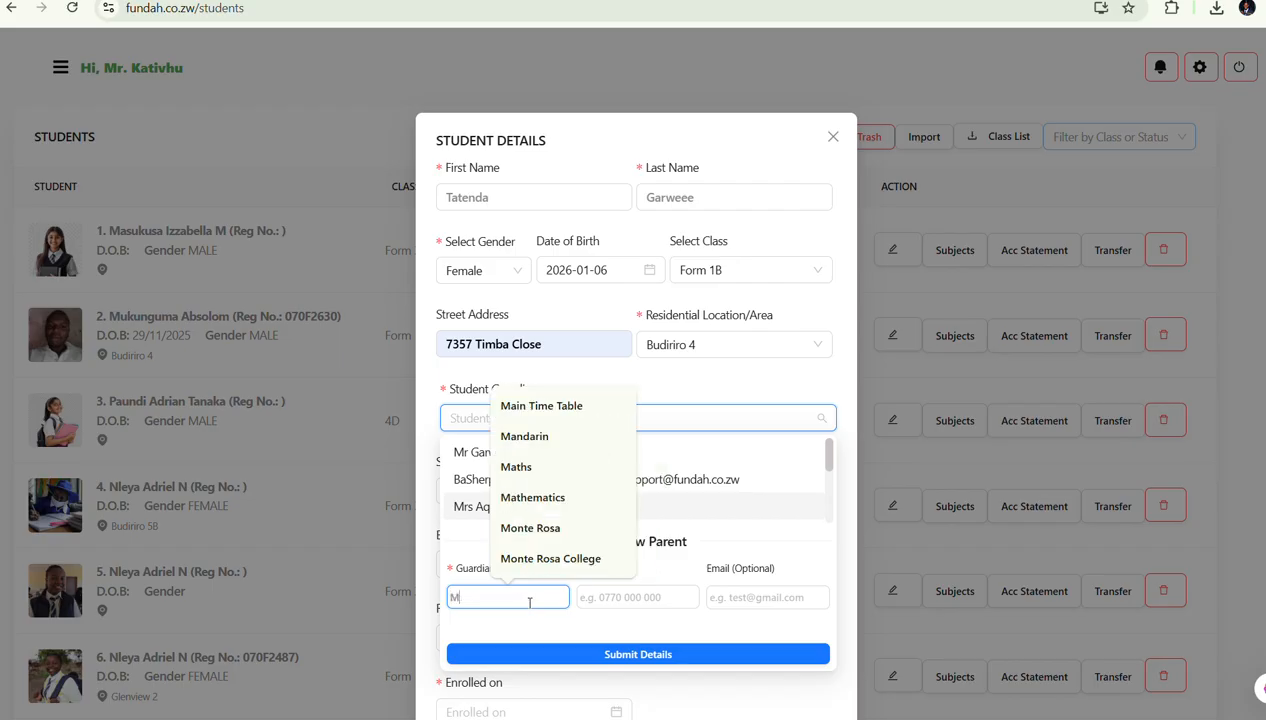
{"action": "type", "text": "rs"}
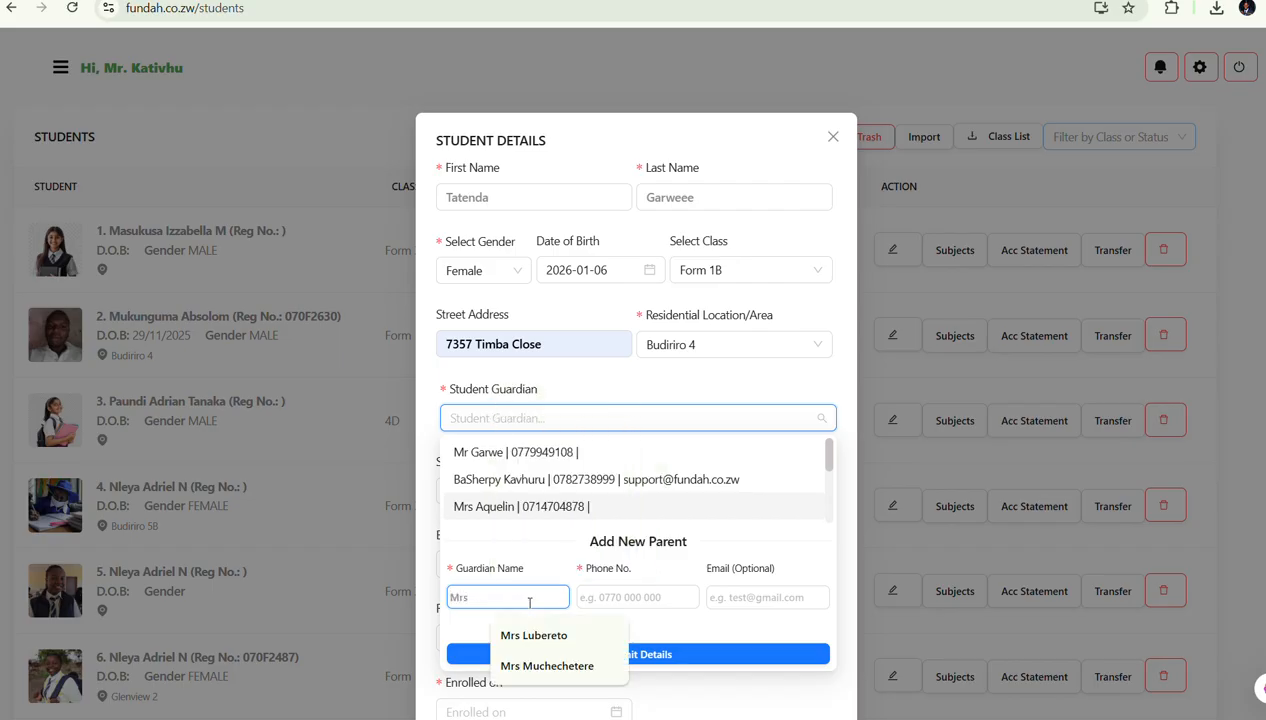
{"action": "type", "text": " Garweee"}
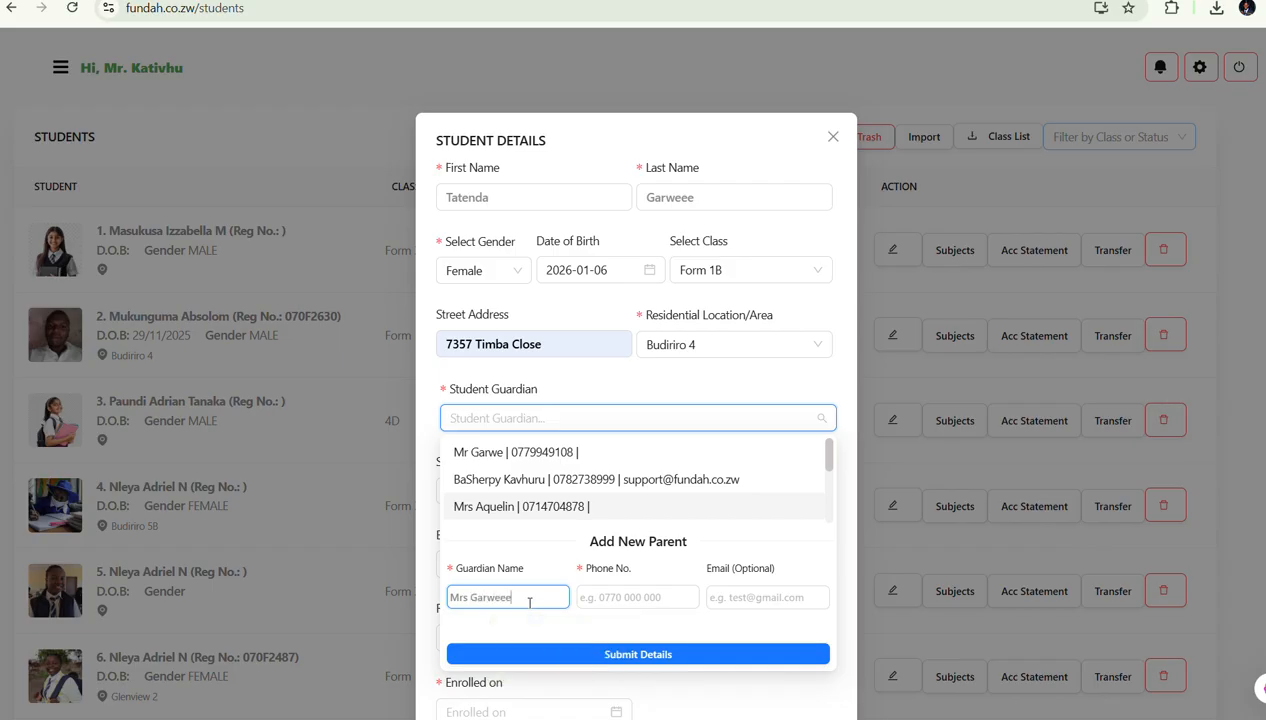
{"action": "left_click", "coordinate": [643, 596]}
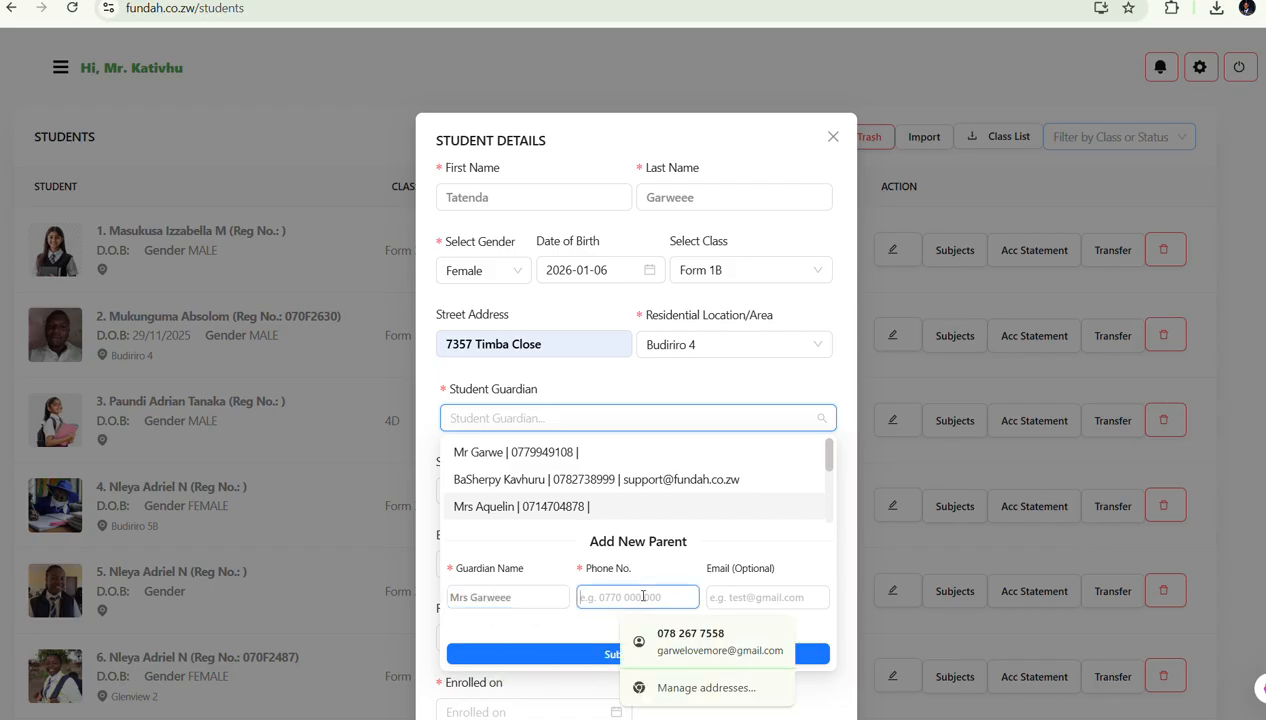
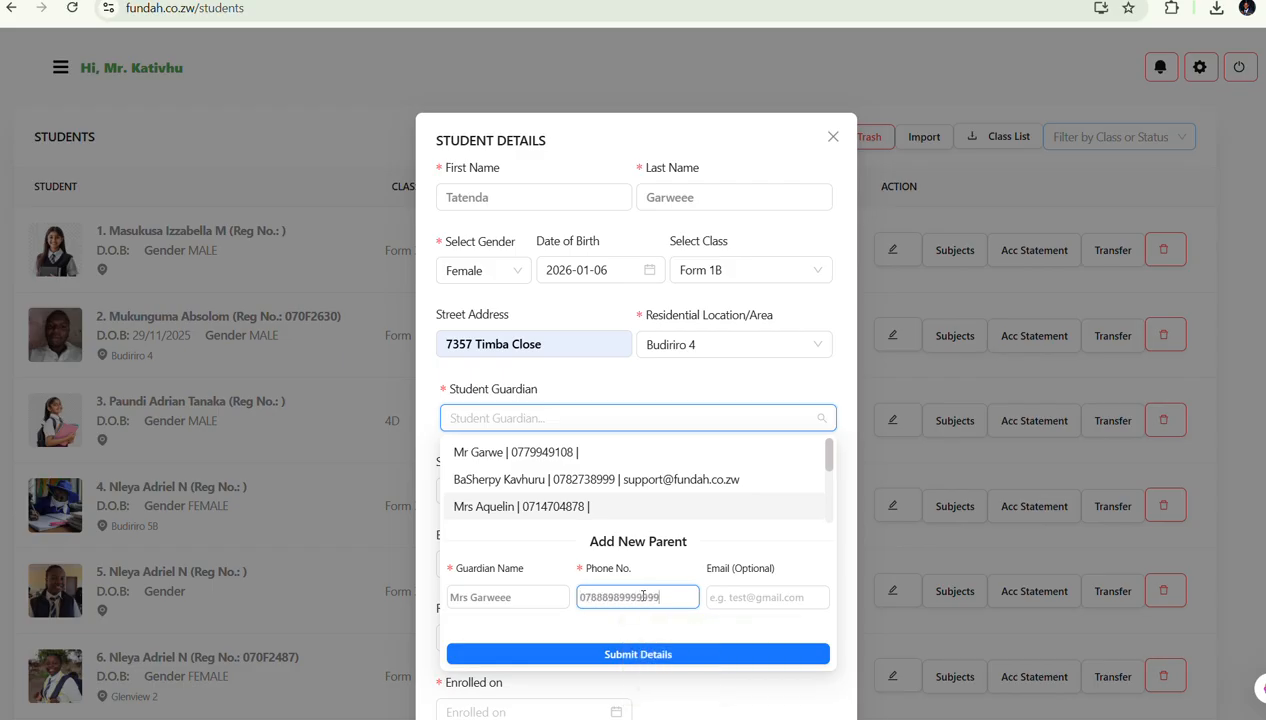
{"action": "left_click", "coordinate": [756, 588]}
{"action": "left_click", "coordinate": [756, 588]}
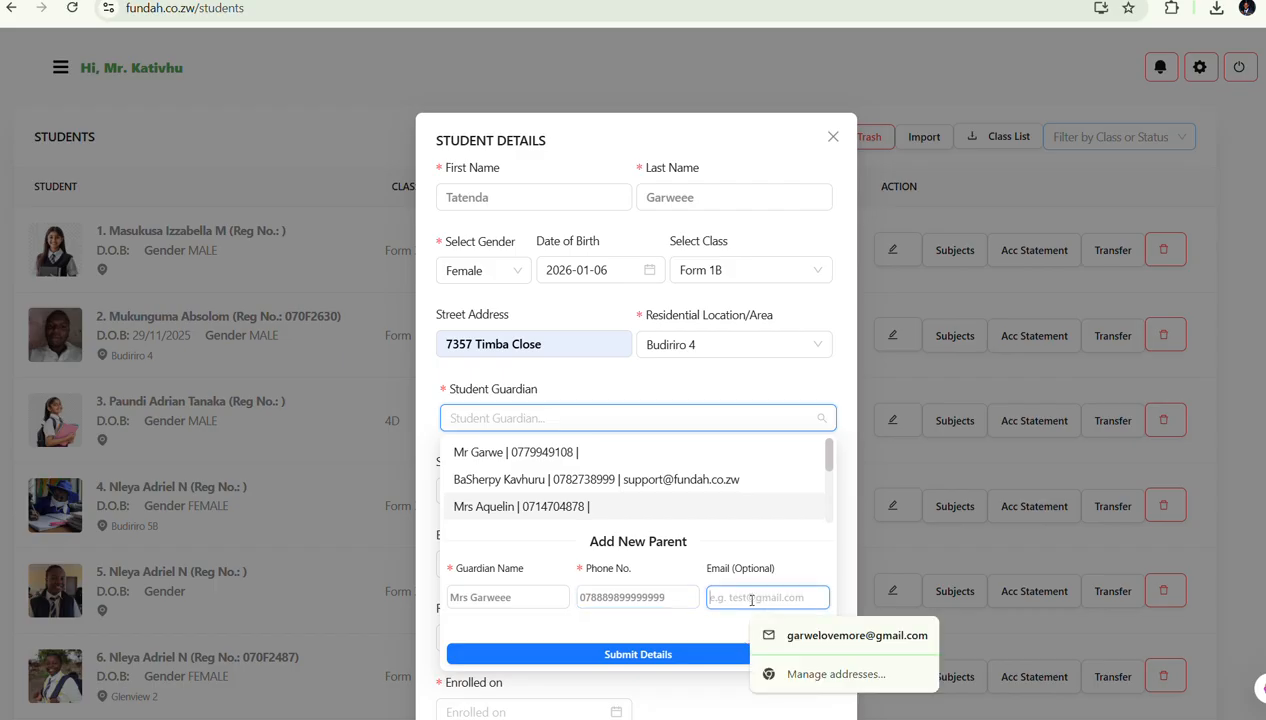
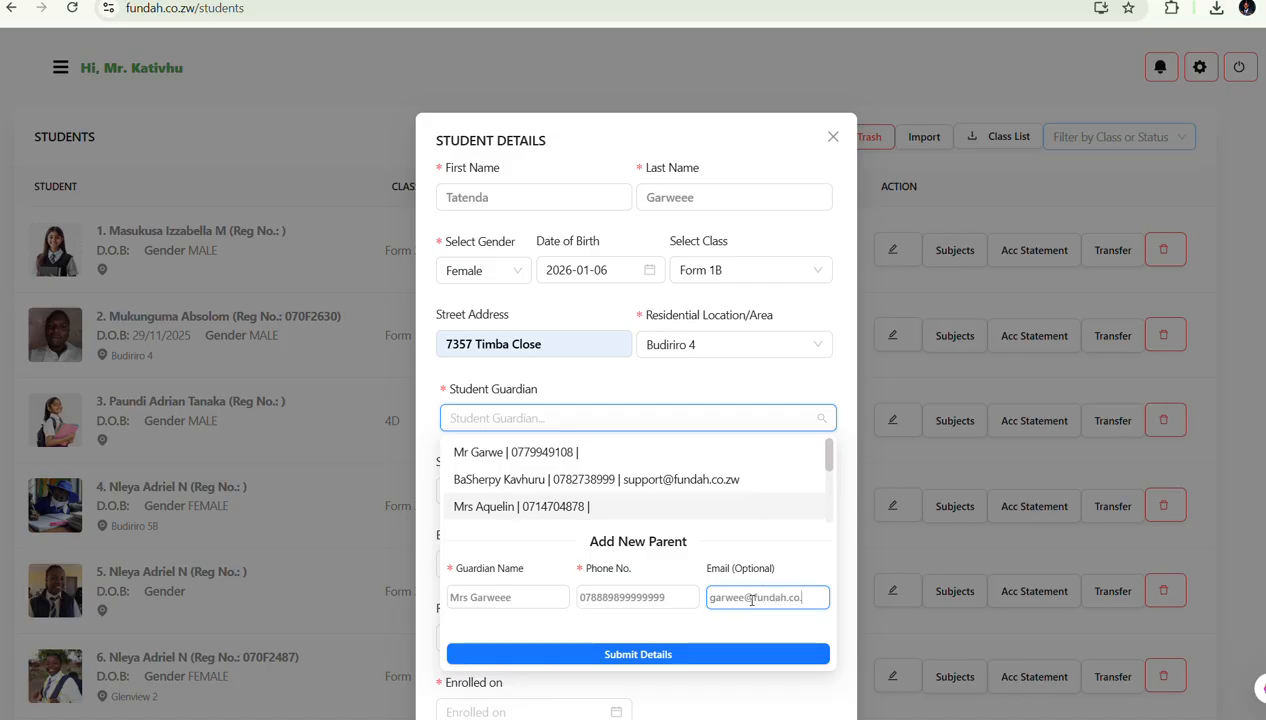
{"action": "left_click", "coordinate": [621, 656]}
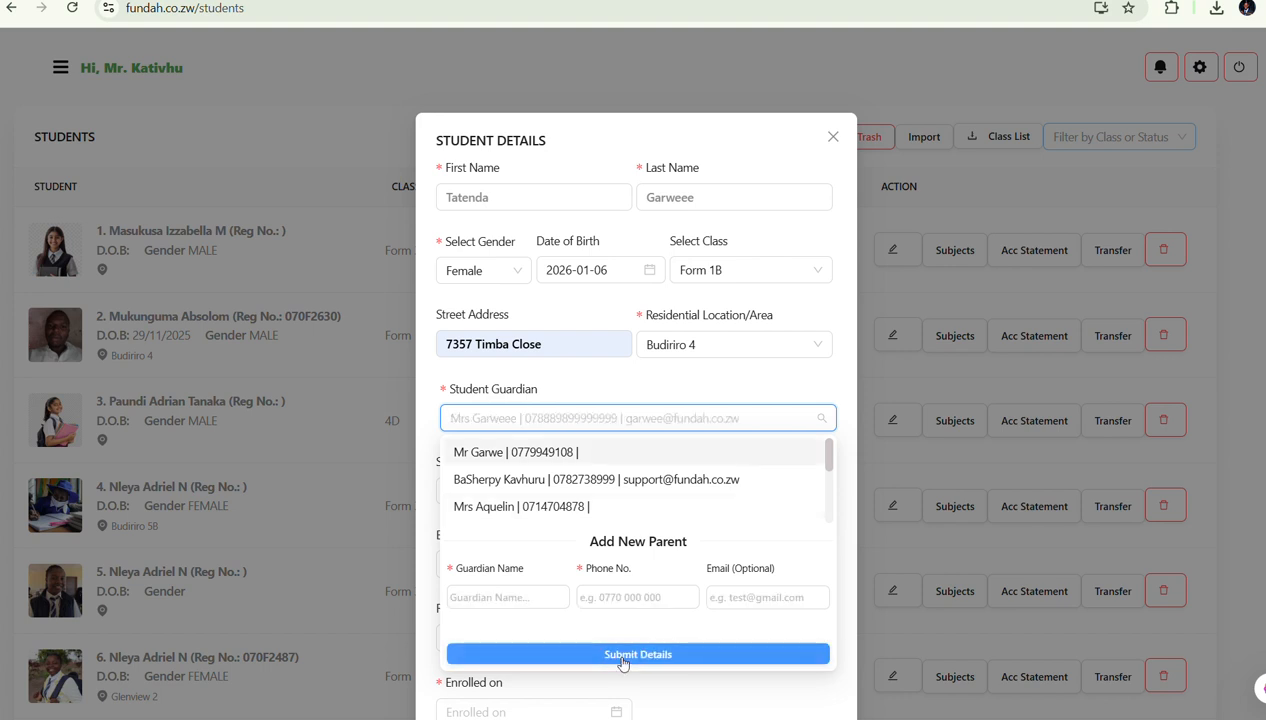
Confirm the new guardian, record Difficulty in walking as a disability, and set relationship to Biological Mother
{"action": "left_click", "coordinate": [642, 422]}
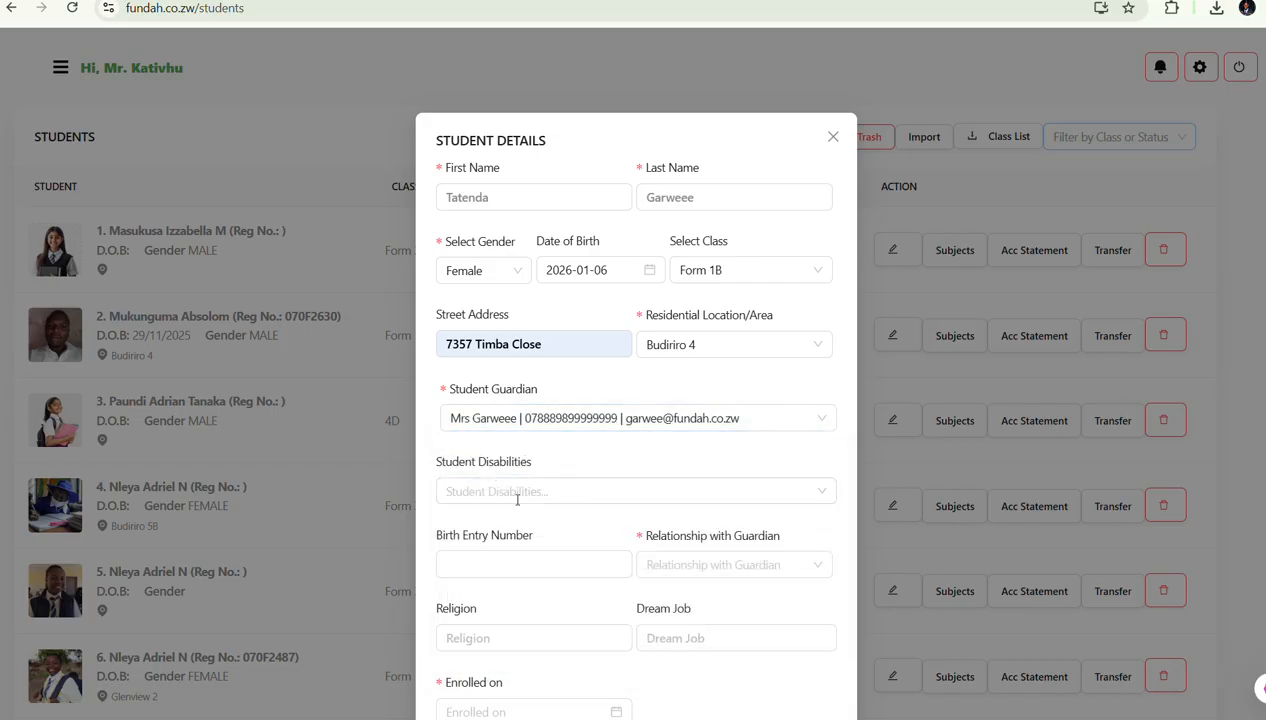
{"action": "left_click", "coordinate": [517, 493]}
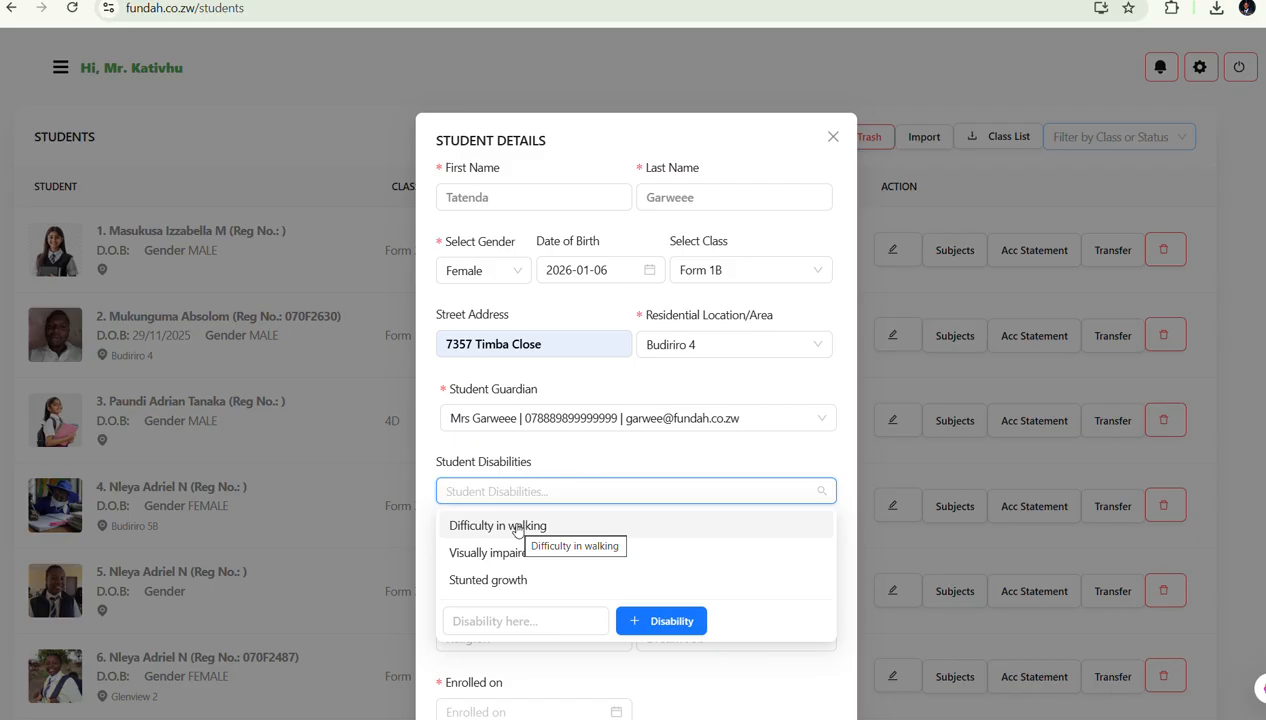
{"action": "left_click", "coordinate": [517, 530]}
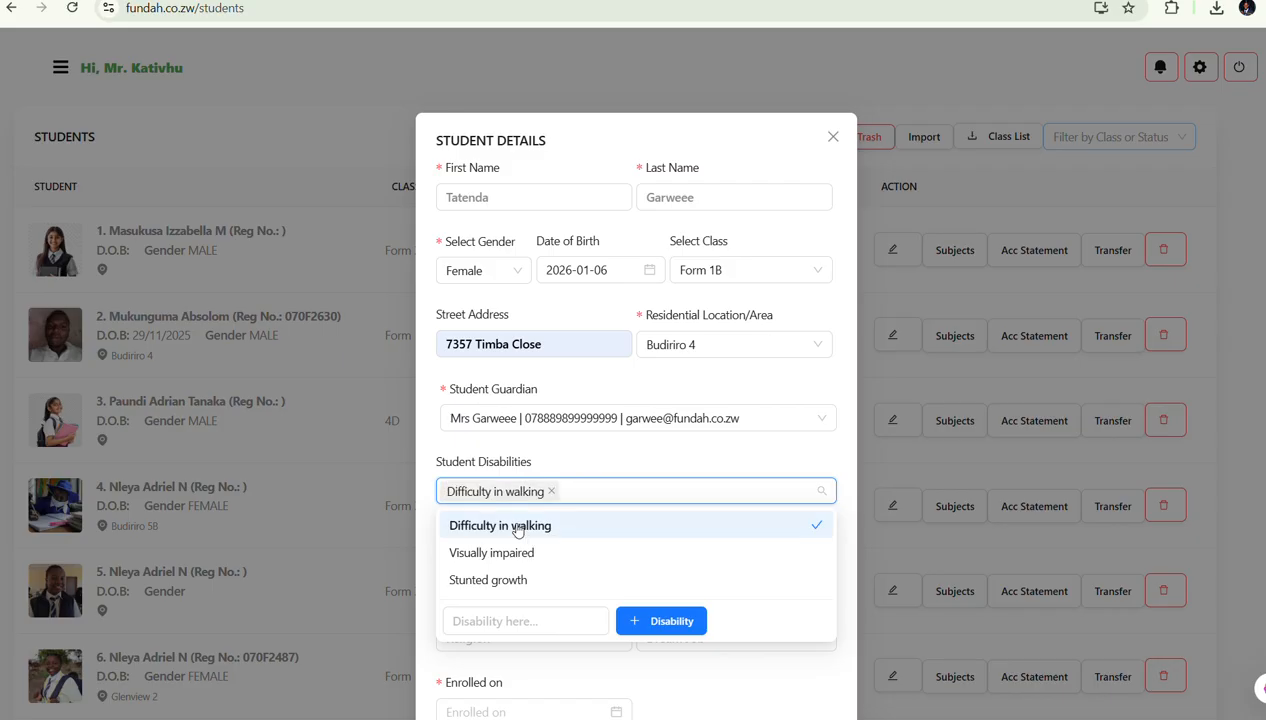
{"action": "left_click", "coordinate": [643, 461]}
{"action": "scroll", "coordinate": [551, 562], "scroll_direction": "down", "scroll_amount": 1}
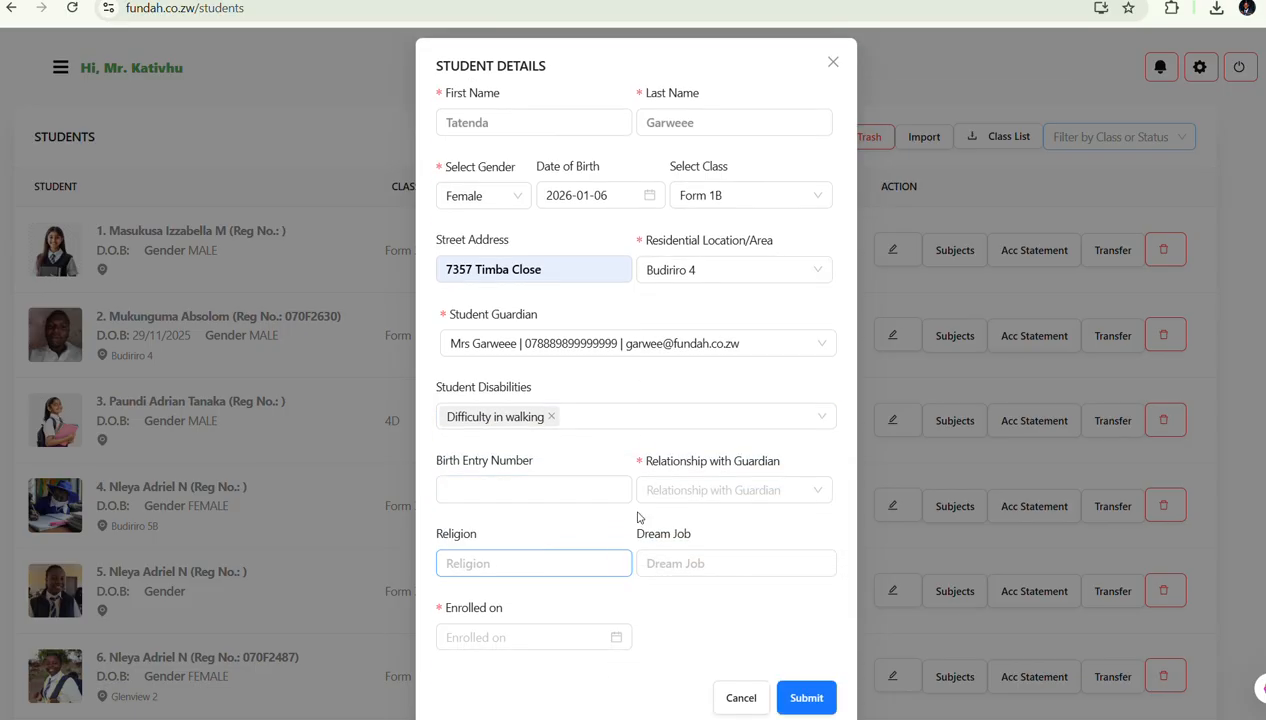
{"action": "left_click", "coordinate": [706, 492]}
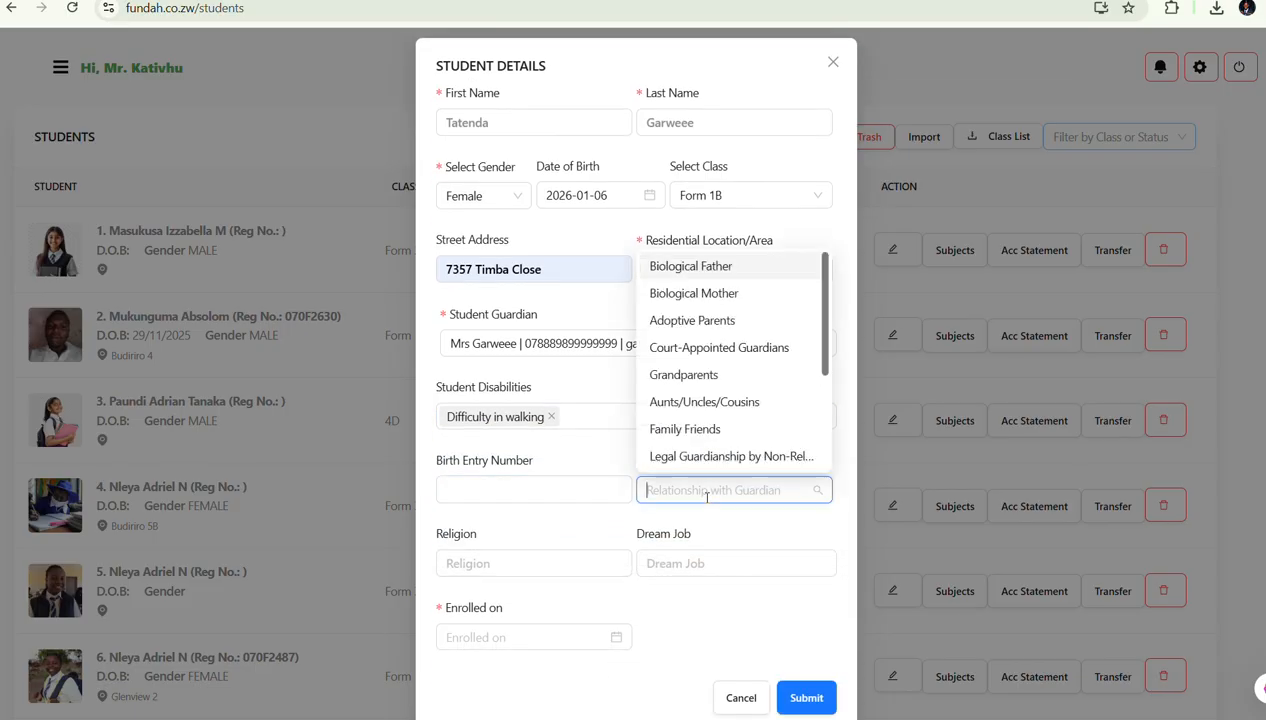
{"action": "left_click", "coordinate": [676, 299]}
Set religion to Christian and enter the dream job as 'Sysytem En'
{"action": "scroll", "coordinate": [537, 466], "scroll_direction": "down", "scroll_amount": 1}
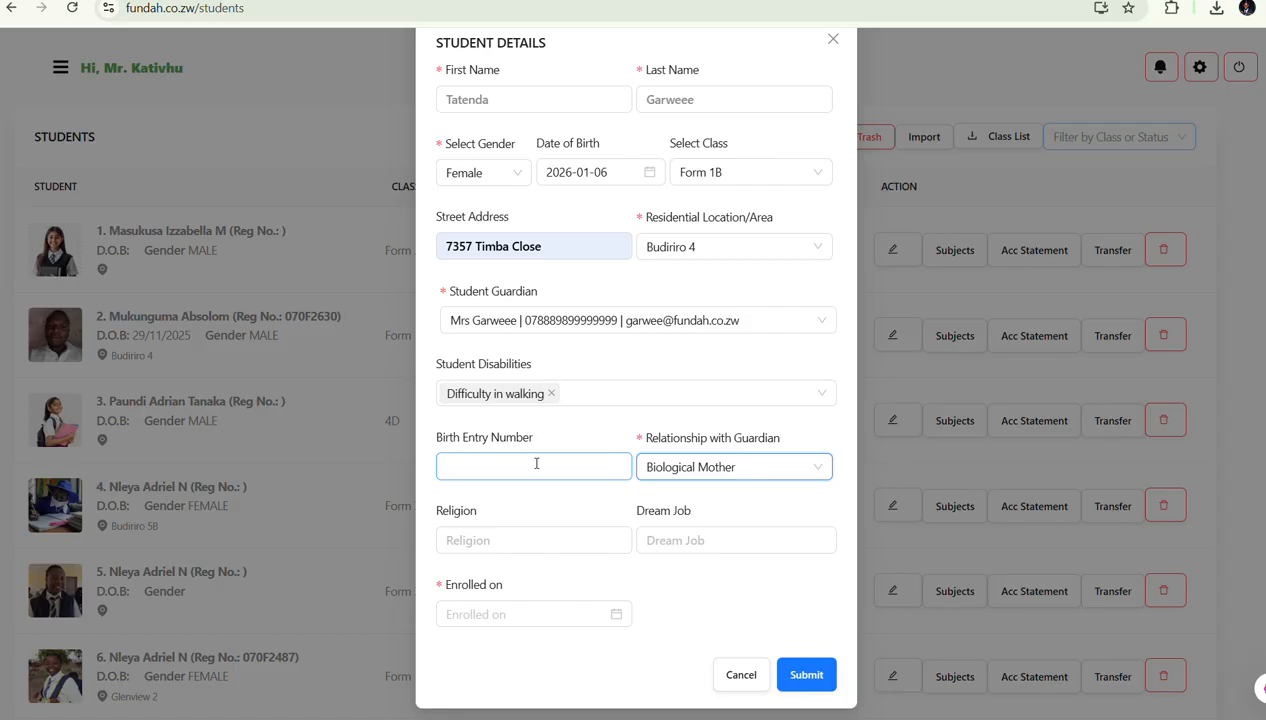
{"action": "left_click", "coordinate": [568, 538]}
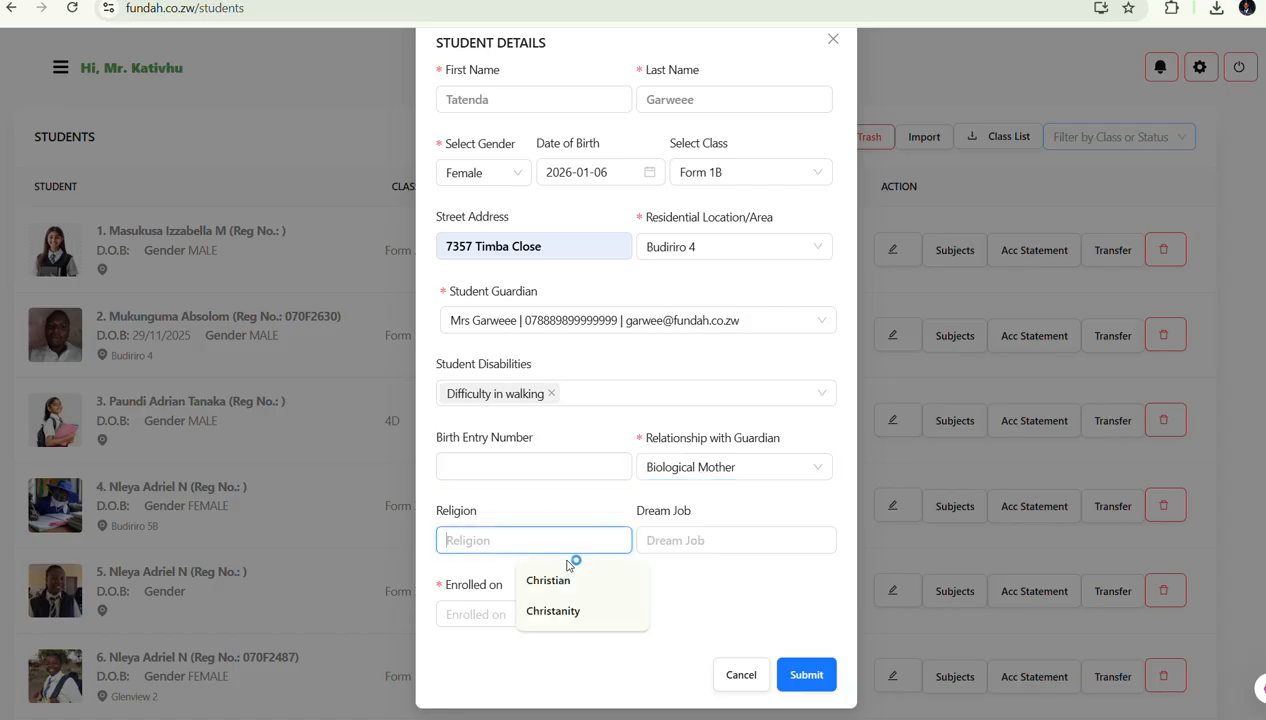
{"action": "left_click", "coordinate": [561, 582]}
{"action": "left_click", "coordinate": [701, 542]}
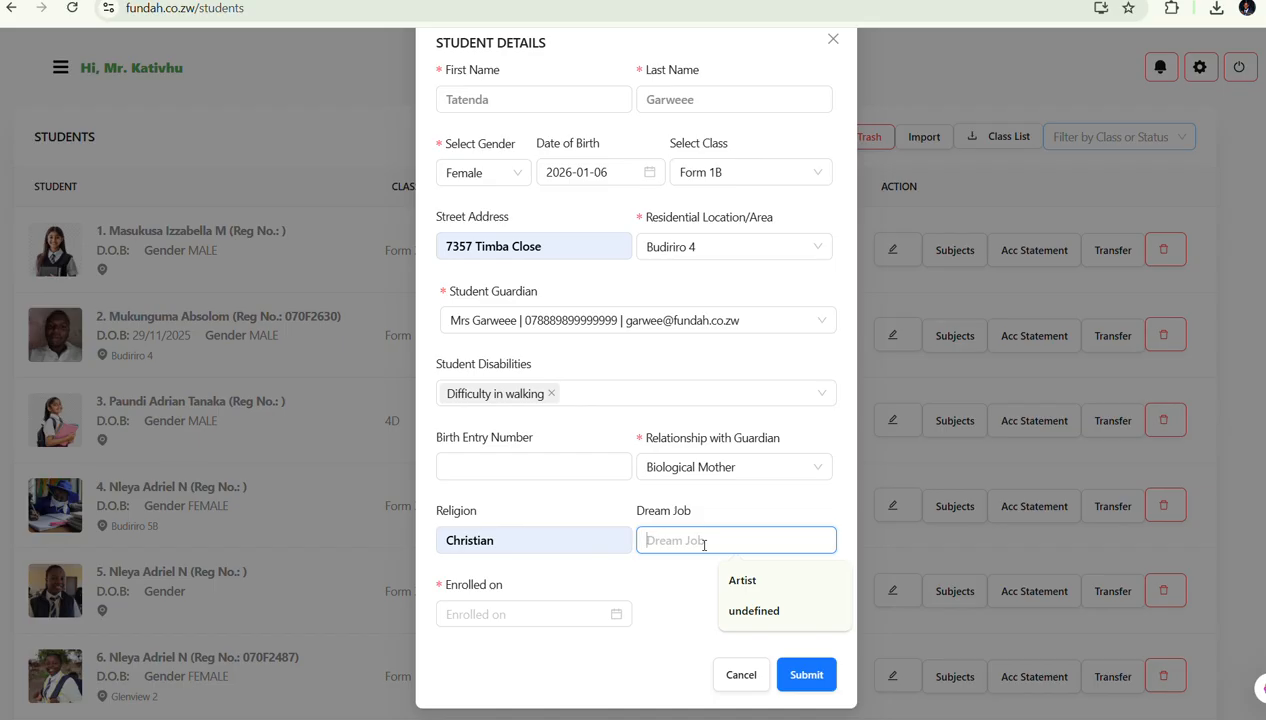
{"action": "type", "text": "Sysytem"}
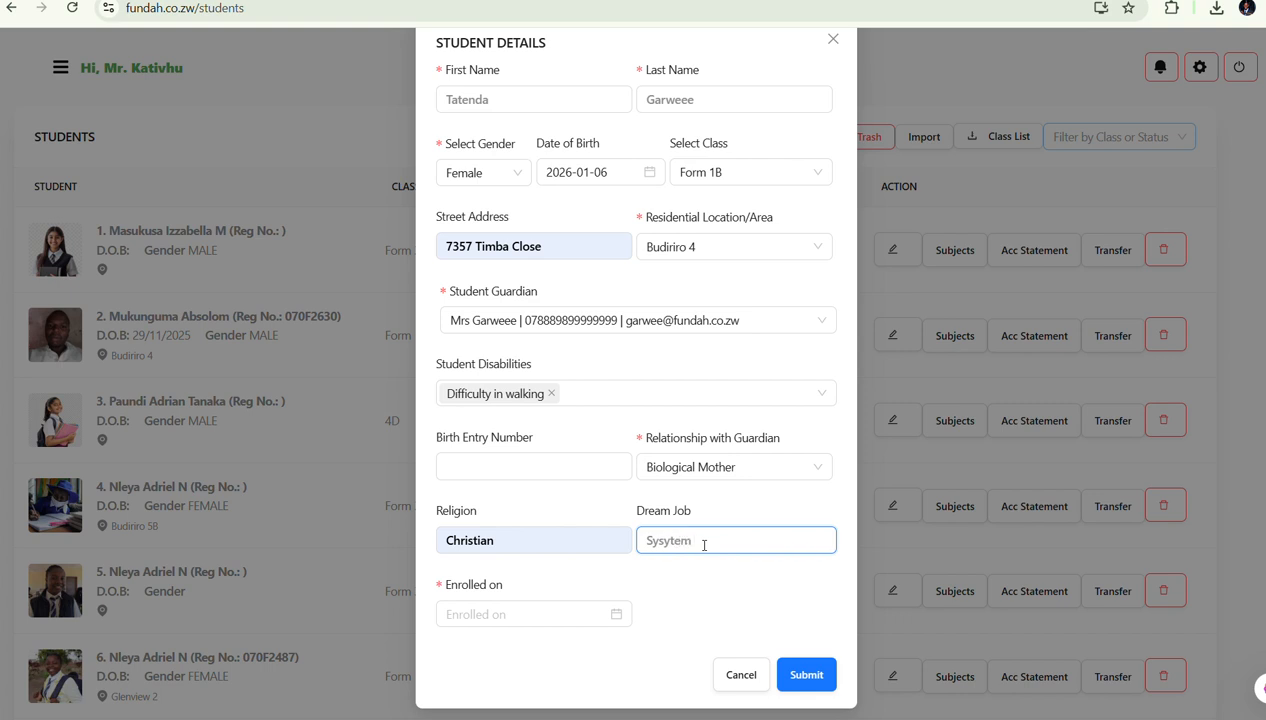
{"action": "type", "text": " Engineer"}
Set the enrolment date to 1 January 2026 and submit the student's details
{"action": "left_click", "coordinate": [502, 614]}
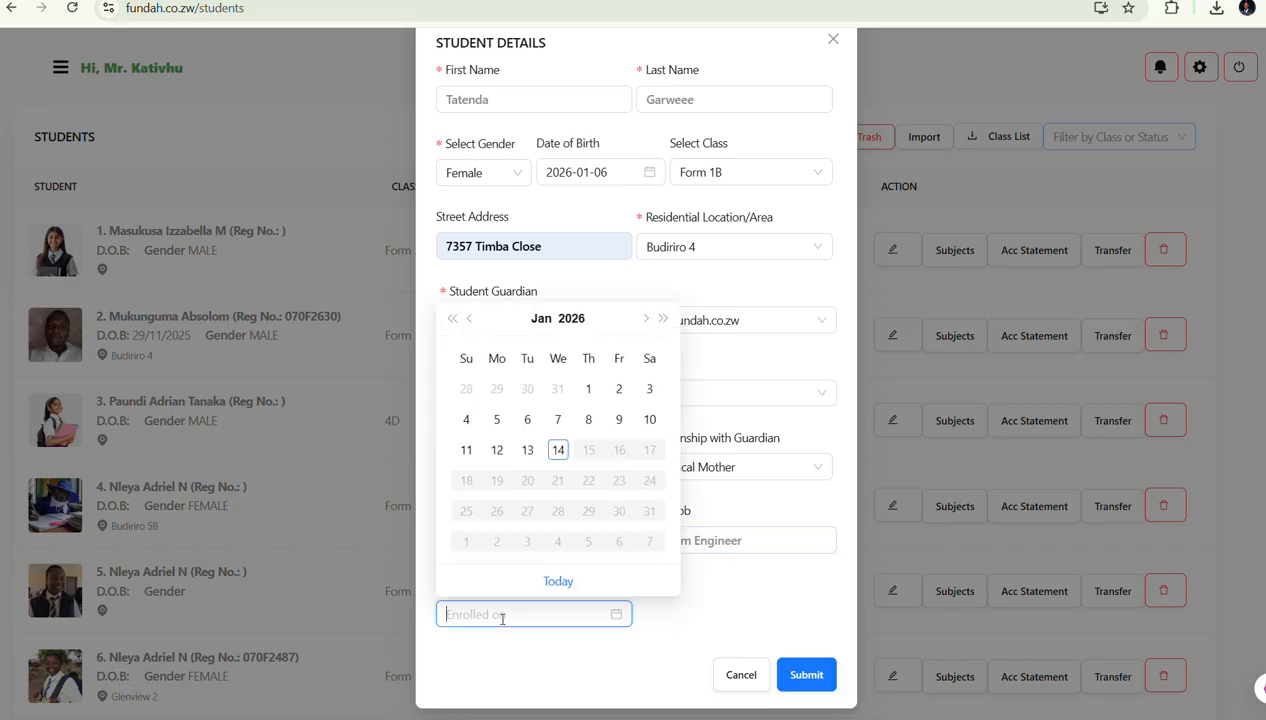
{"action": "left_click", "coordinate": [586, 392]}
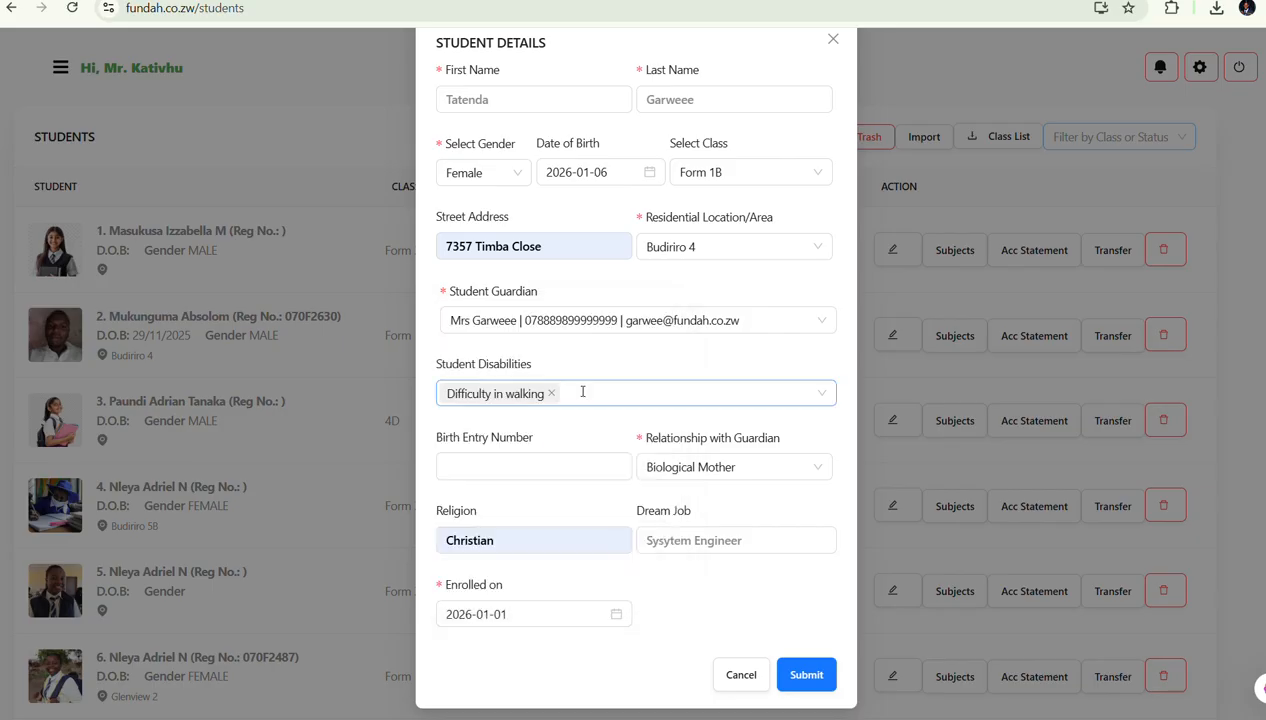
{"action": "left_click", "coordinate": [806, 675]}
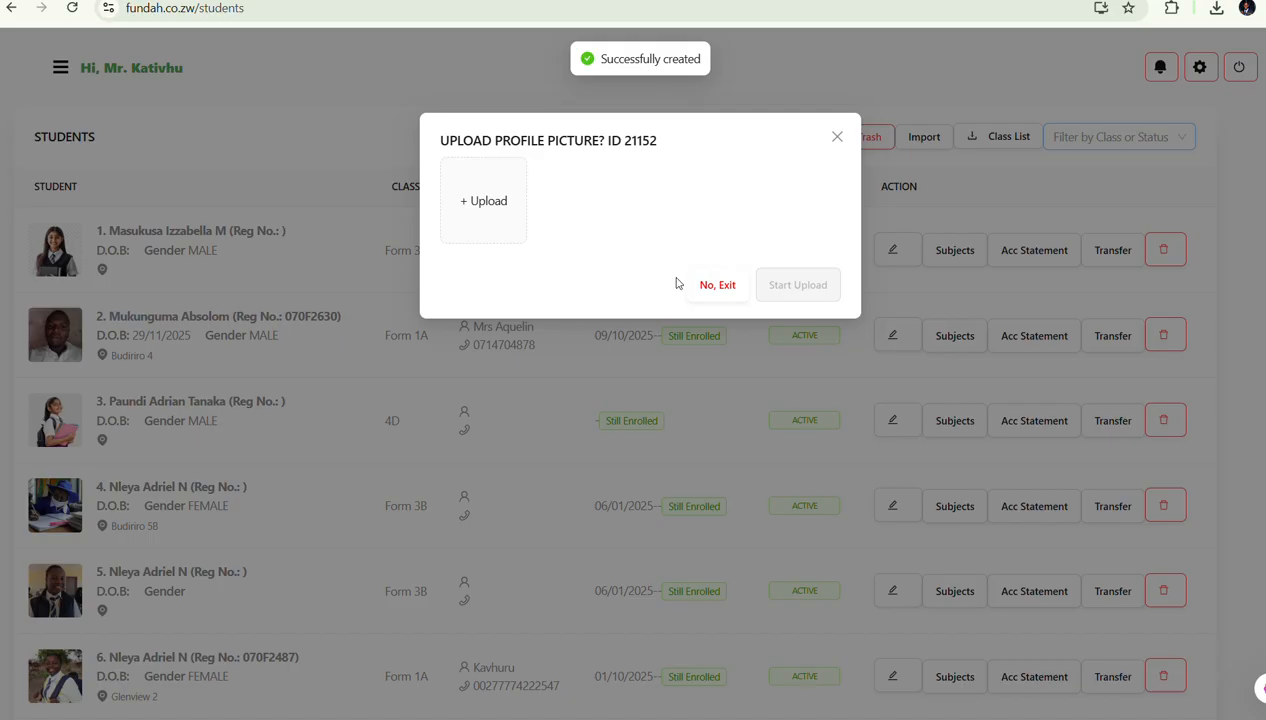
Upload form 1-3.png from Pictures > Screenshots, cropped, as the student's profile picture
{"action": "left_click", "coordinate": [485, 213]}
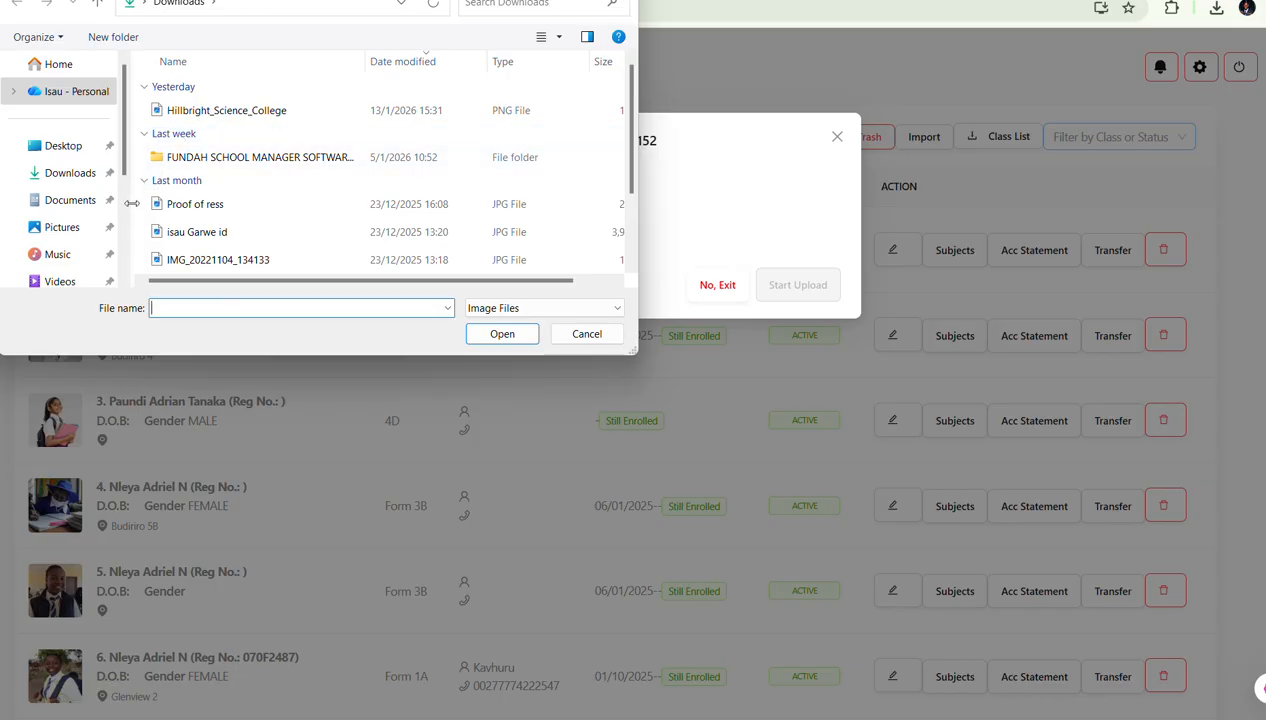
{"action": "left_click", "coordinate": [60, 229]}
{"action": "left_click", "coordinate": [365, 116]}
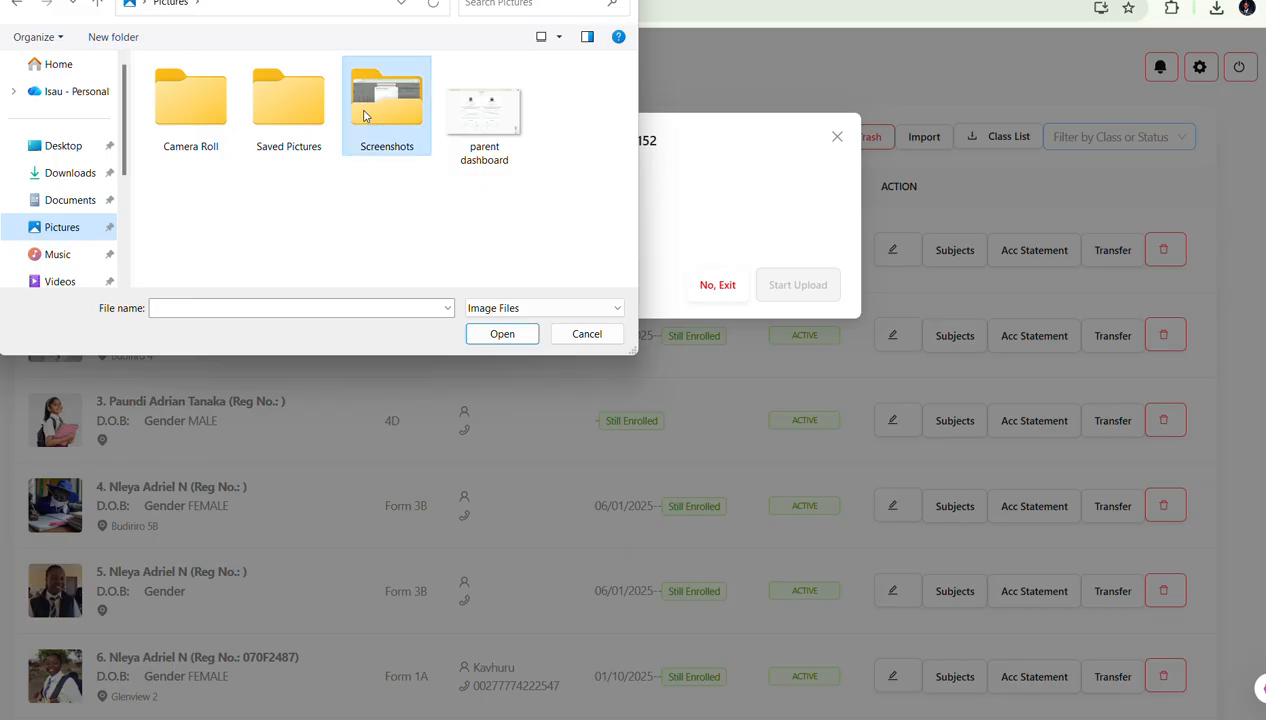
{"action": "double_click", "coordinate": [380, 112]}
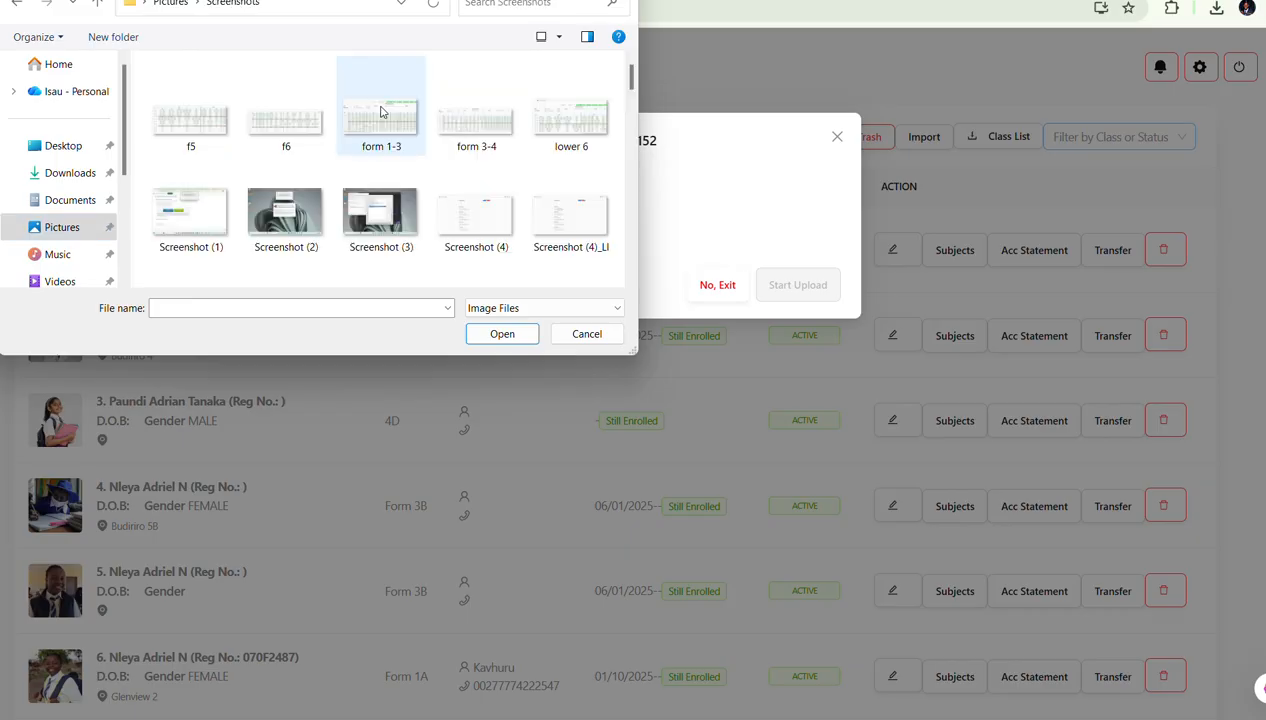
{"action": "left_click", "coordinate": [403, 130]}
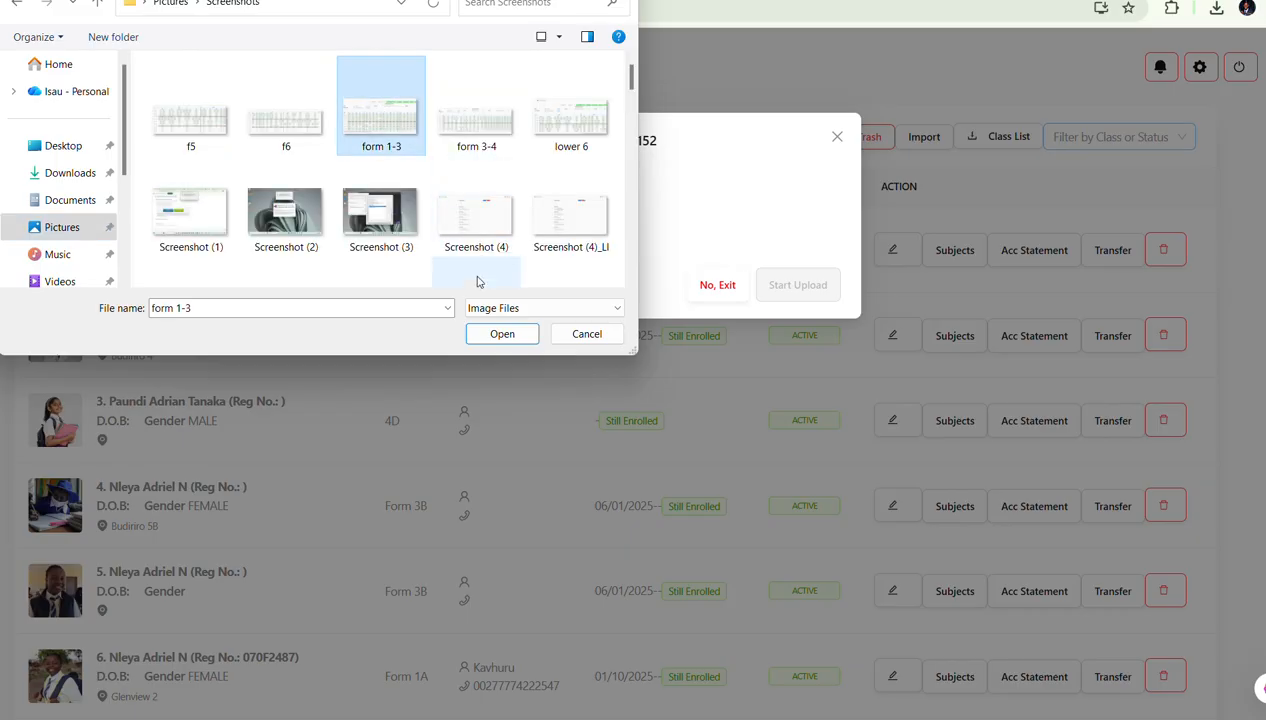
{"action": "left_click", "coordinate": [497, 338]}
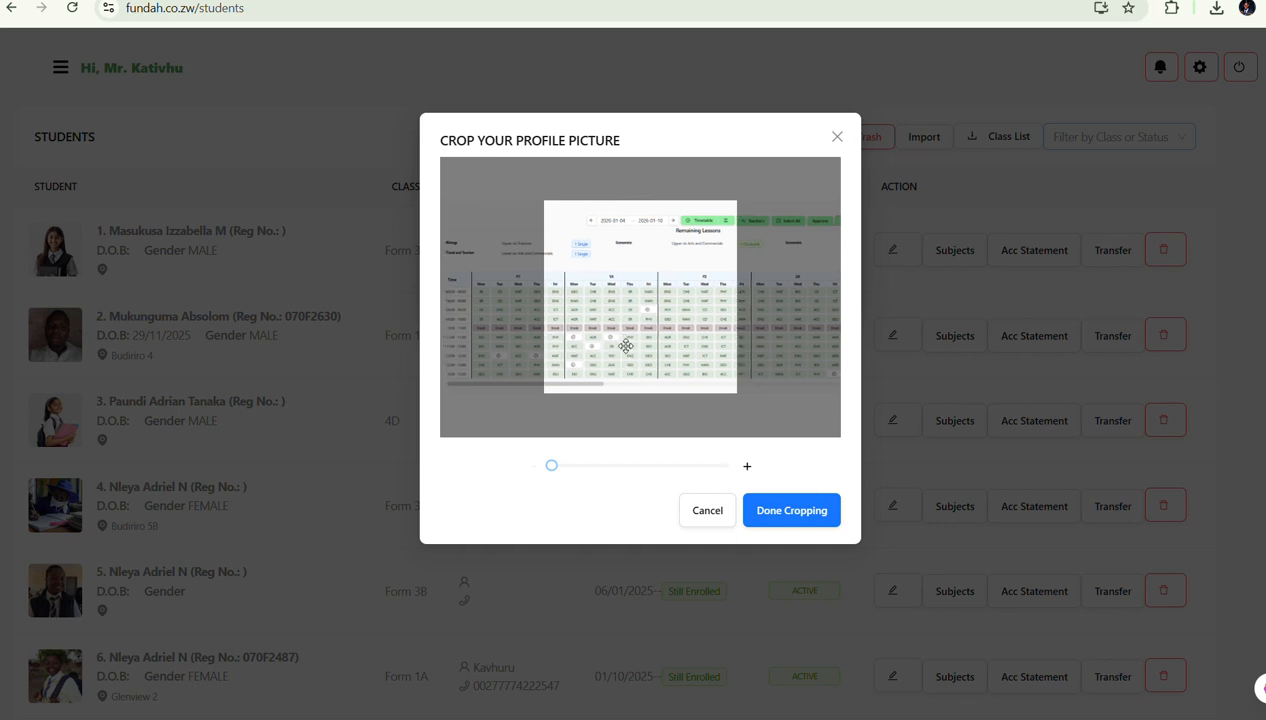
{"action": "left_click_drag", "start_coordinate": [626, 345], "coordinate": [460, 322]}
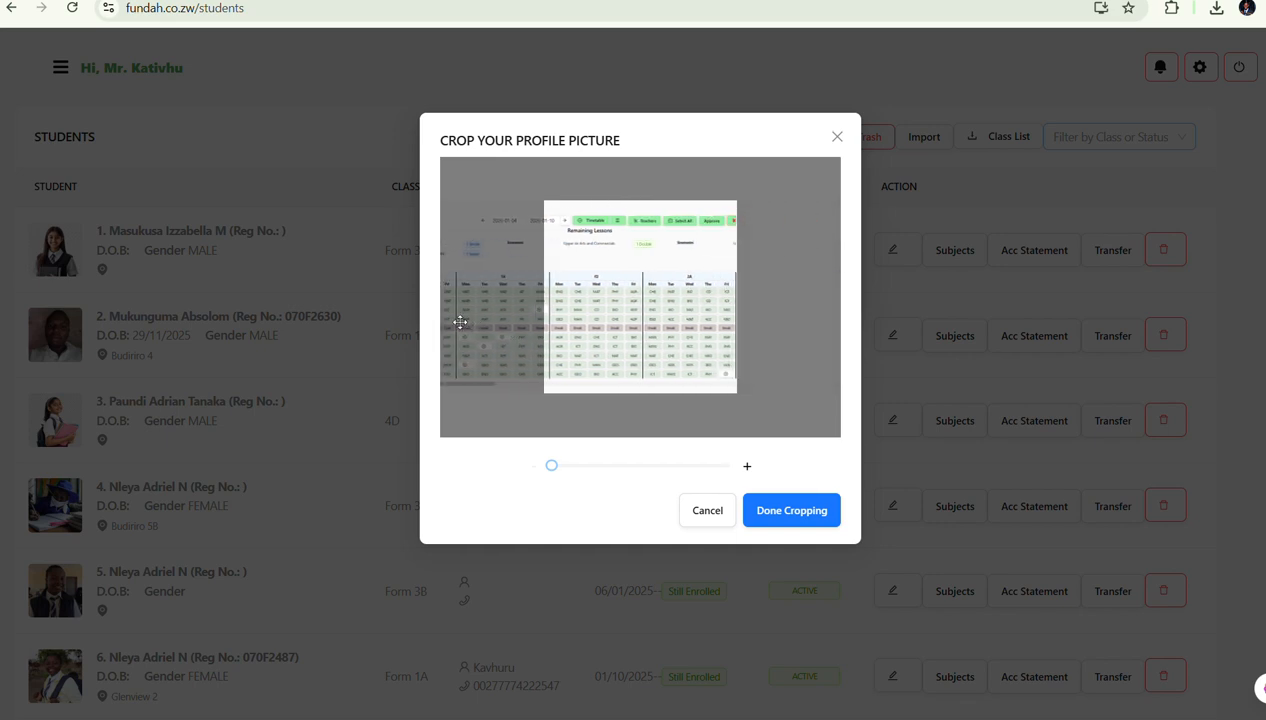
{"action": "left_click", "coordinate": [779, 512]}
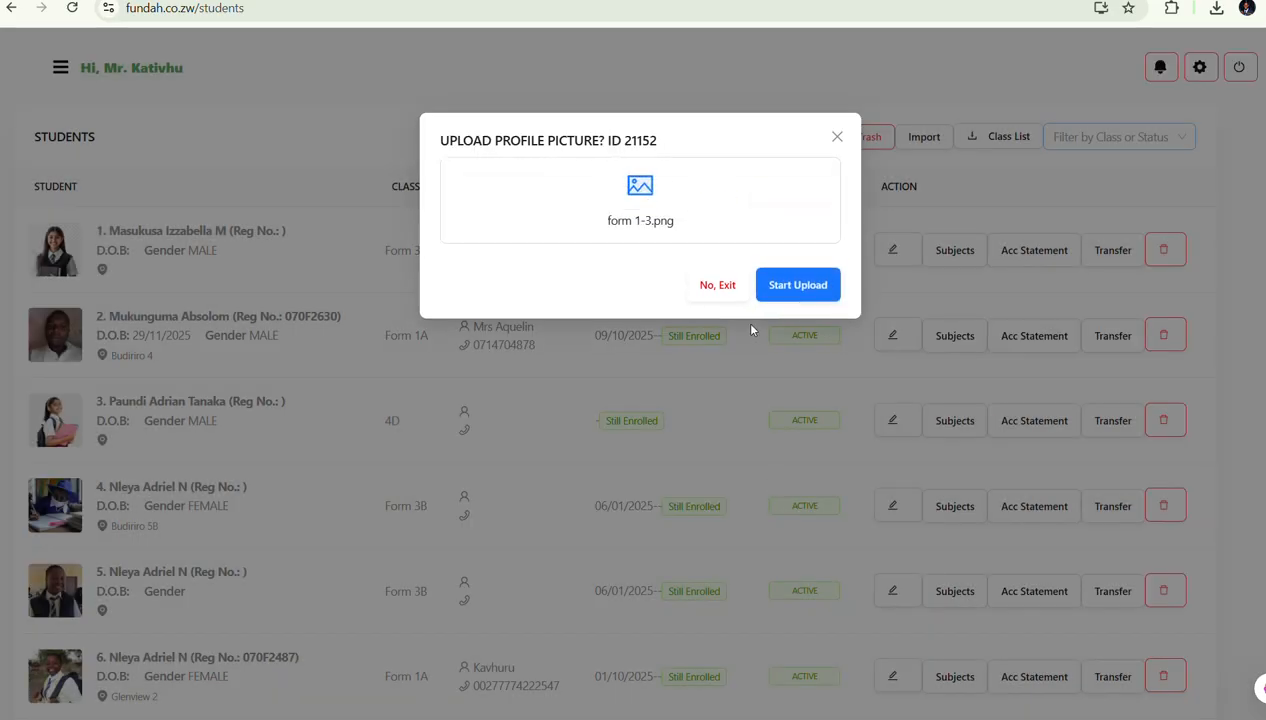
{"action": "left_click", "coordinate": [794, 289]}
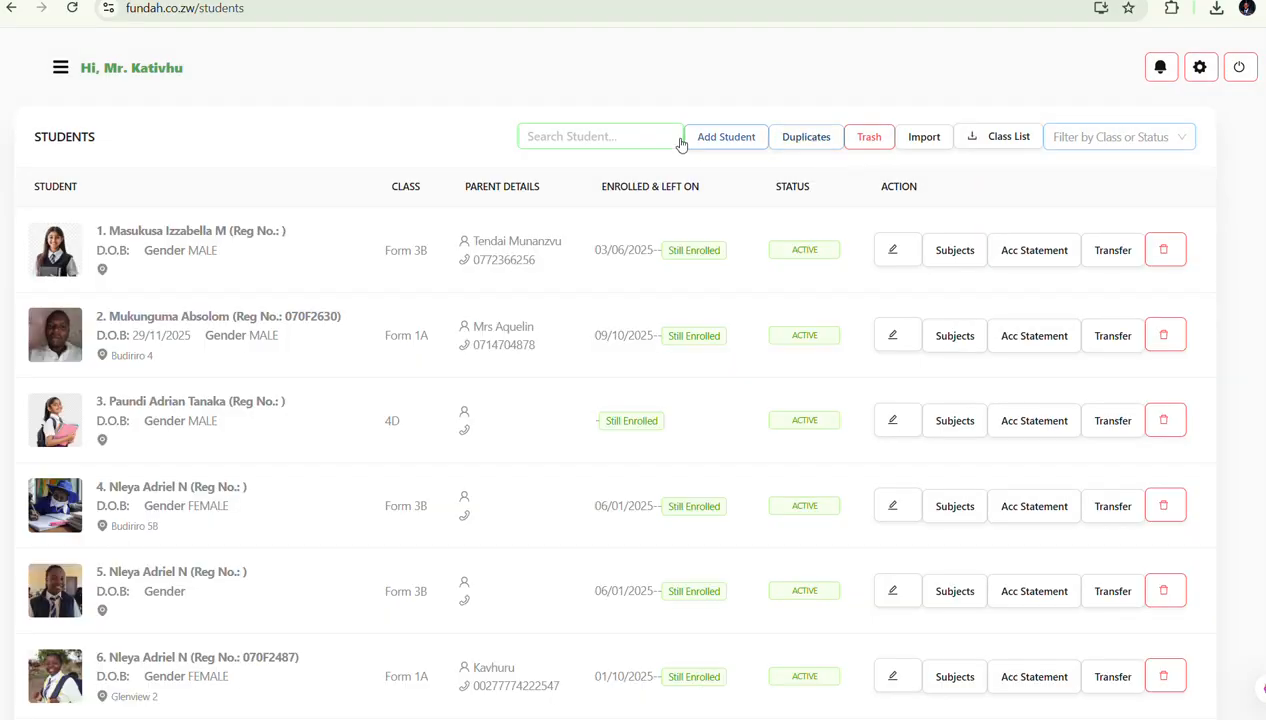
{"action": "left_click", "coordinate": [589, 139]}
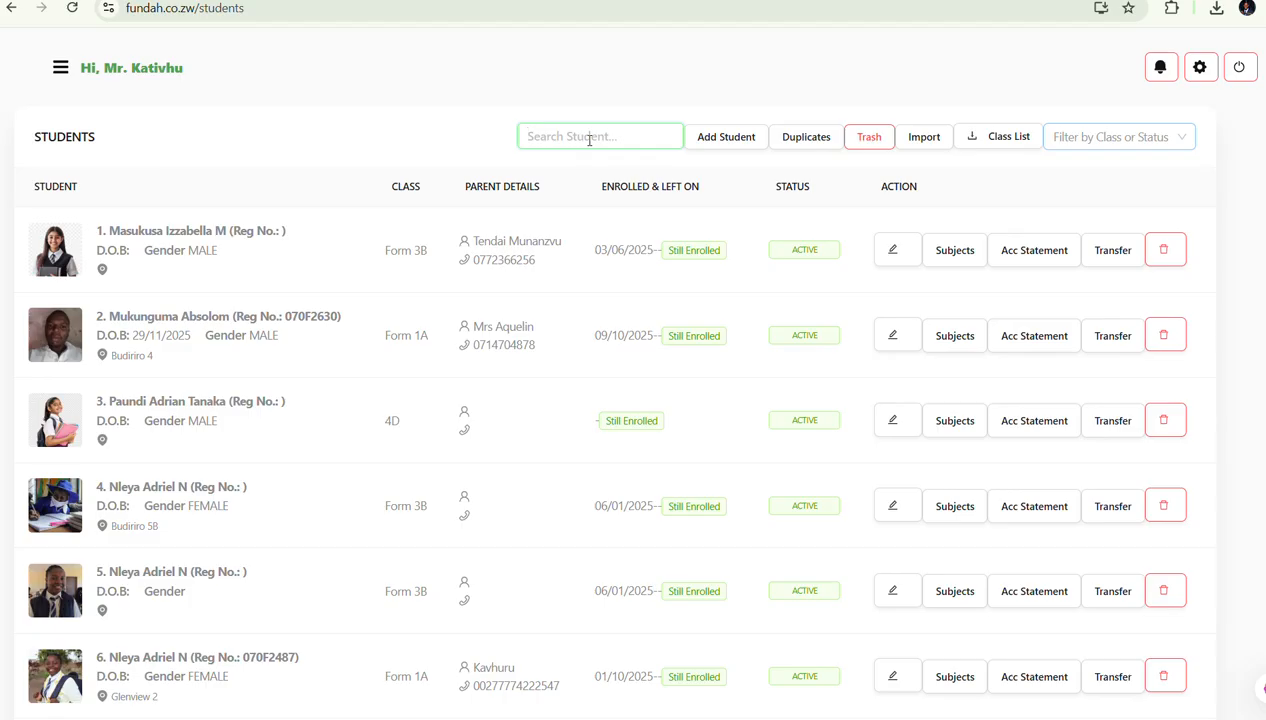
Find the new student and drop Shona and Accounts from their subjects, then submit
{"action": "type", "text": "garwee"}
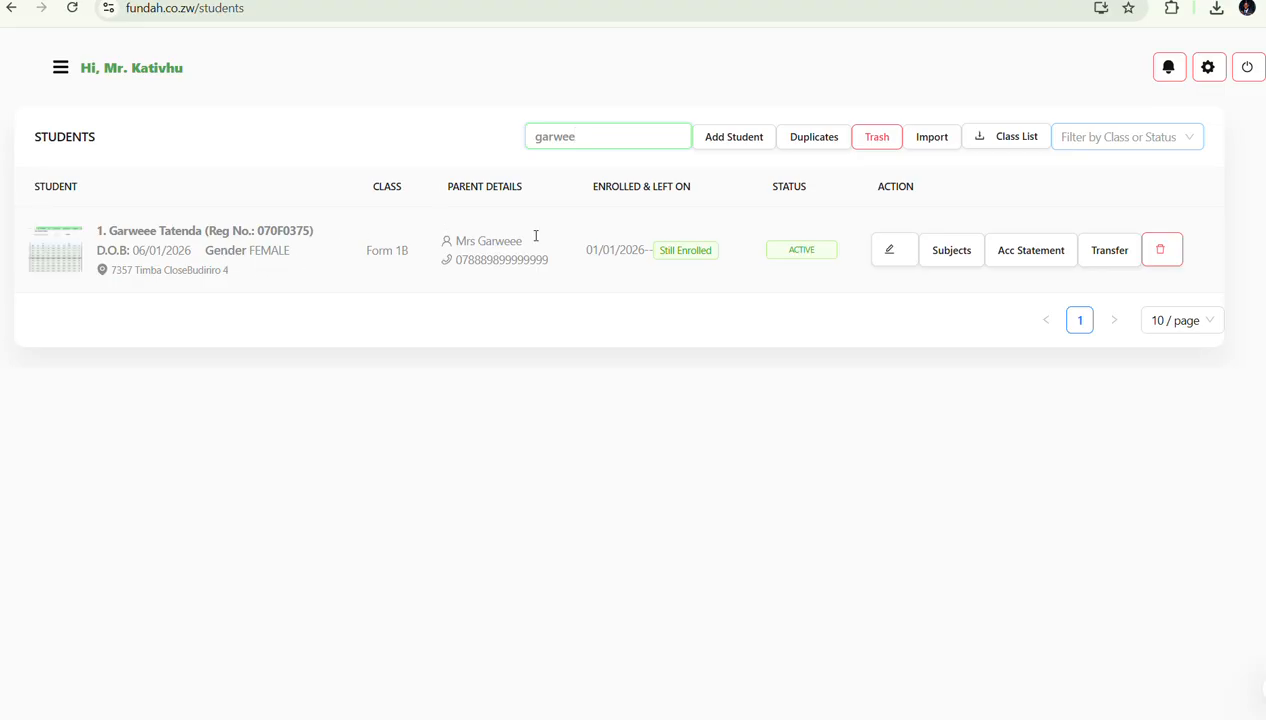
{"action": "left_click", "coordinate": [955, 258]}
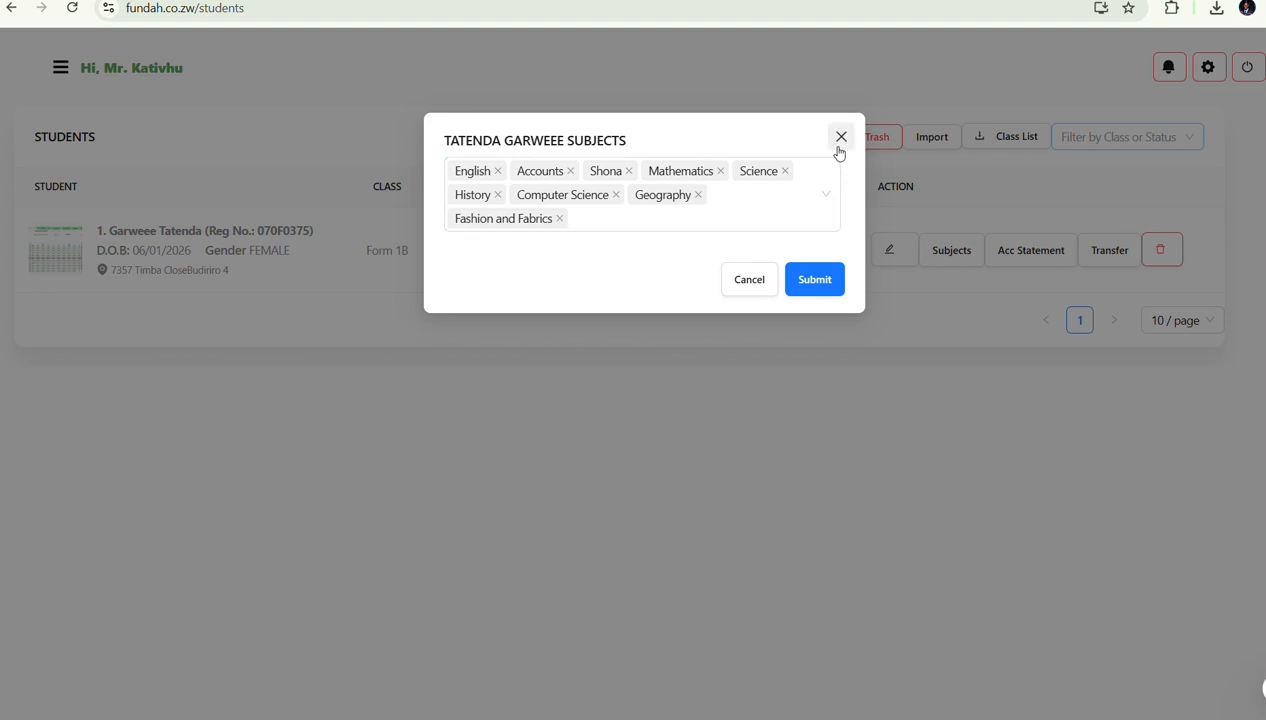
{"action": "left_click", "coordinate": [629, 172]}
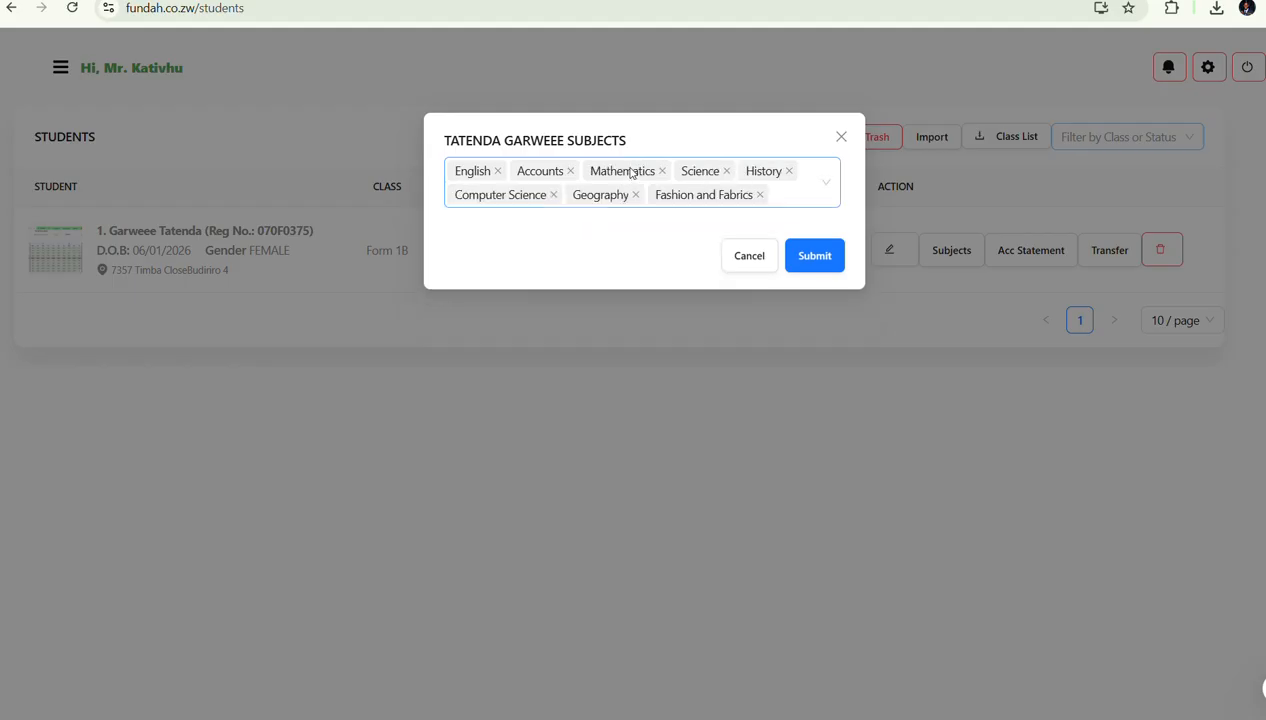
{"action": "left_click", "coordinate": [570, 171]}
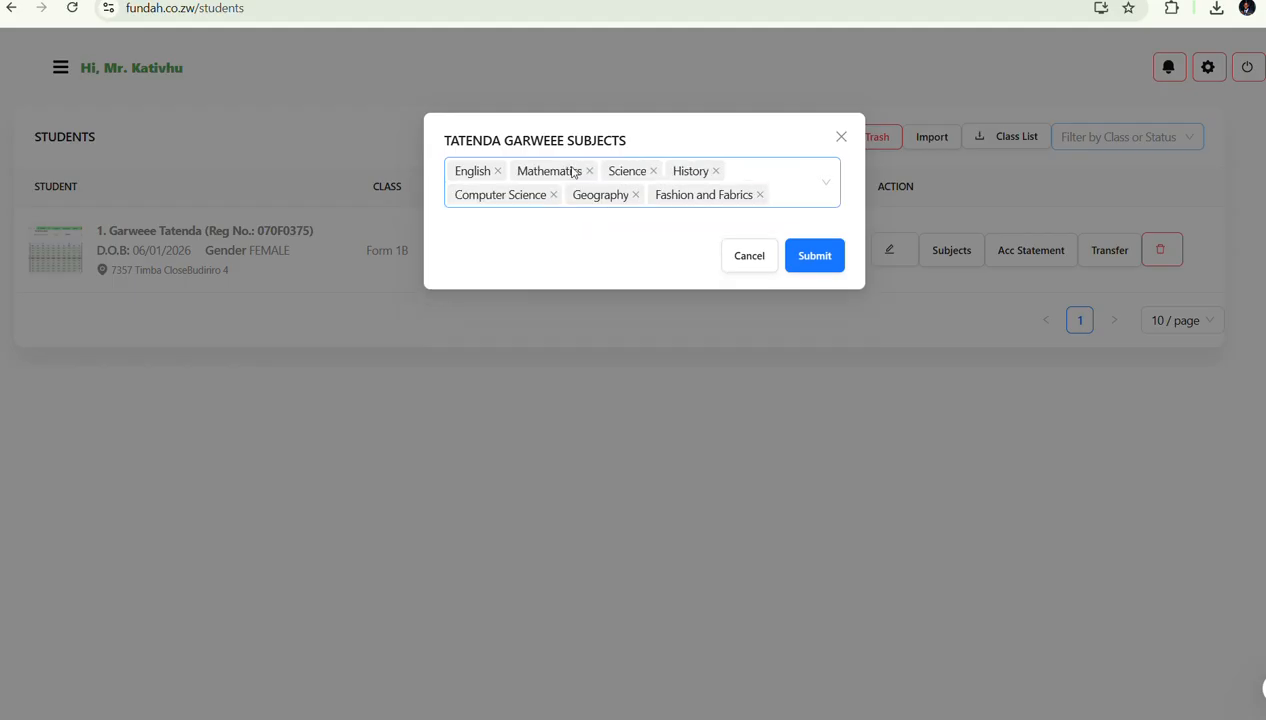
{"action": "left_click", "coordinate": [816, 256]}
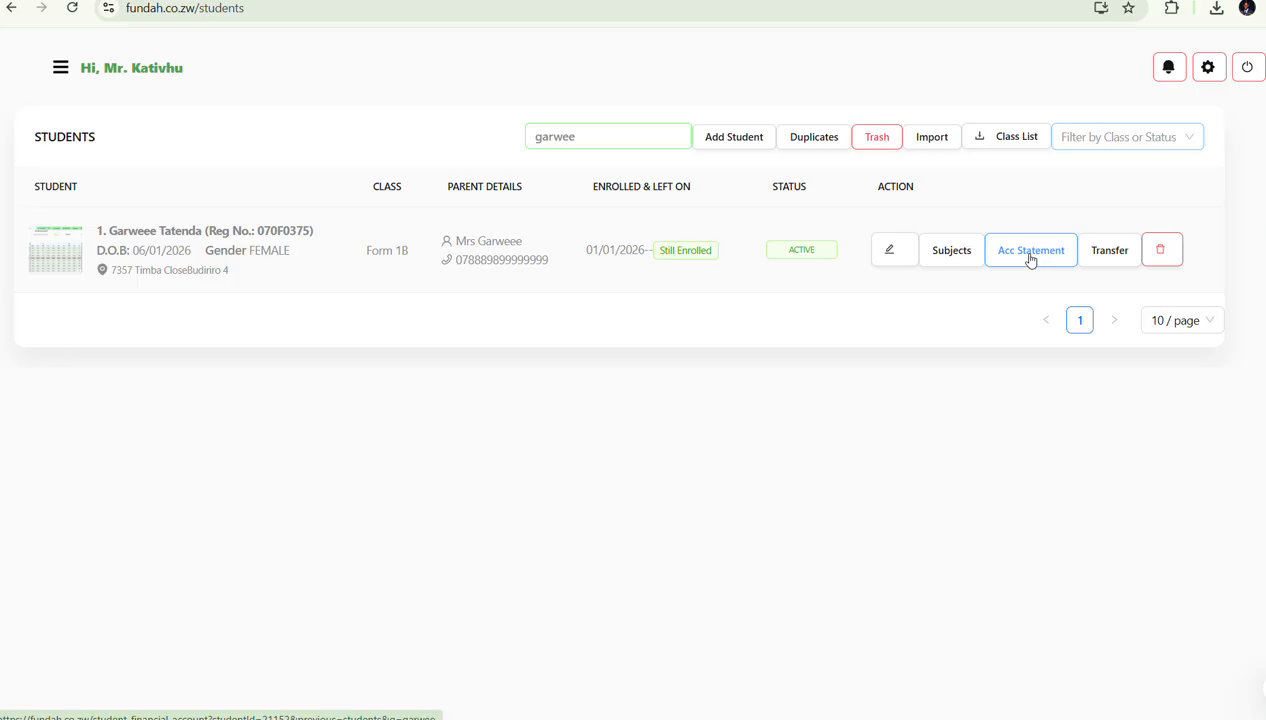
Check the new student's account statement showing USD 100.00 owing for Term One, then go back
{"action": "left_click", "coordinate": [1030, 258]}
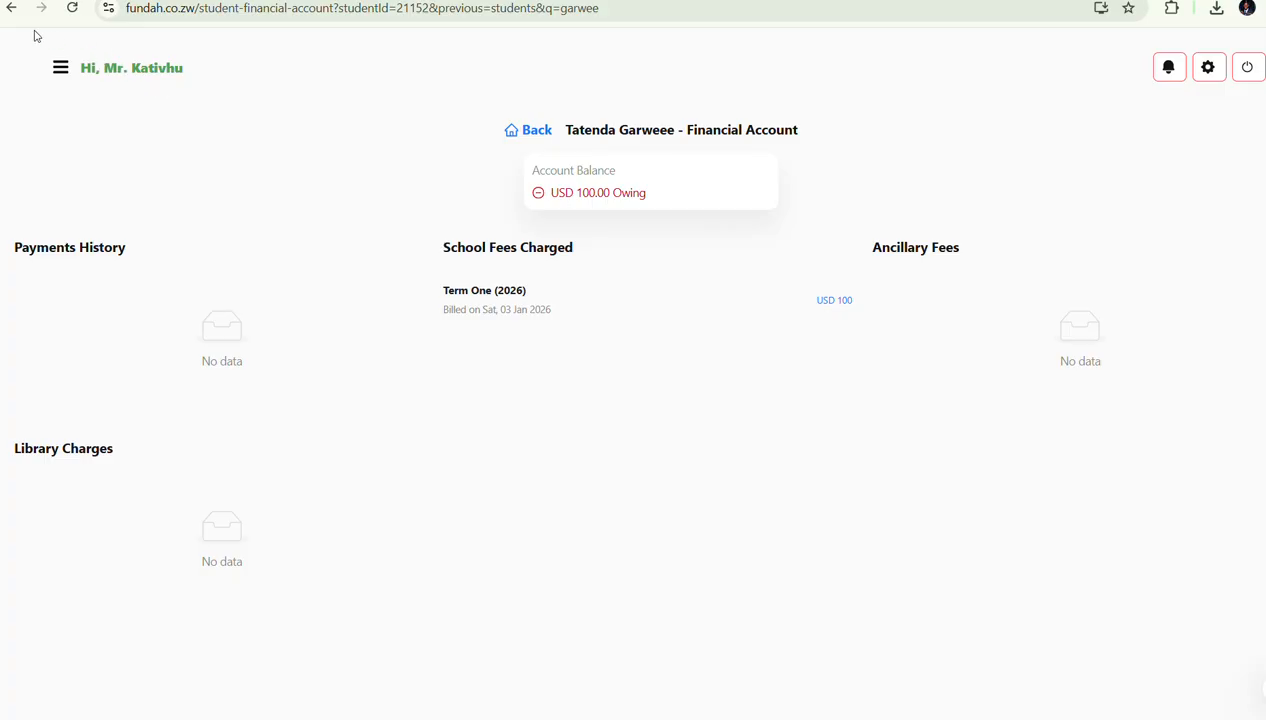
{"action": "left_click", "coordinate": [11, 8]}
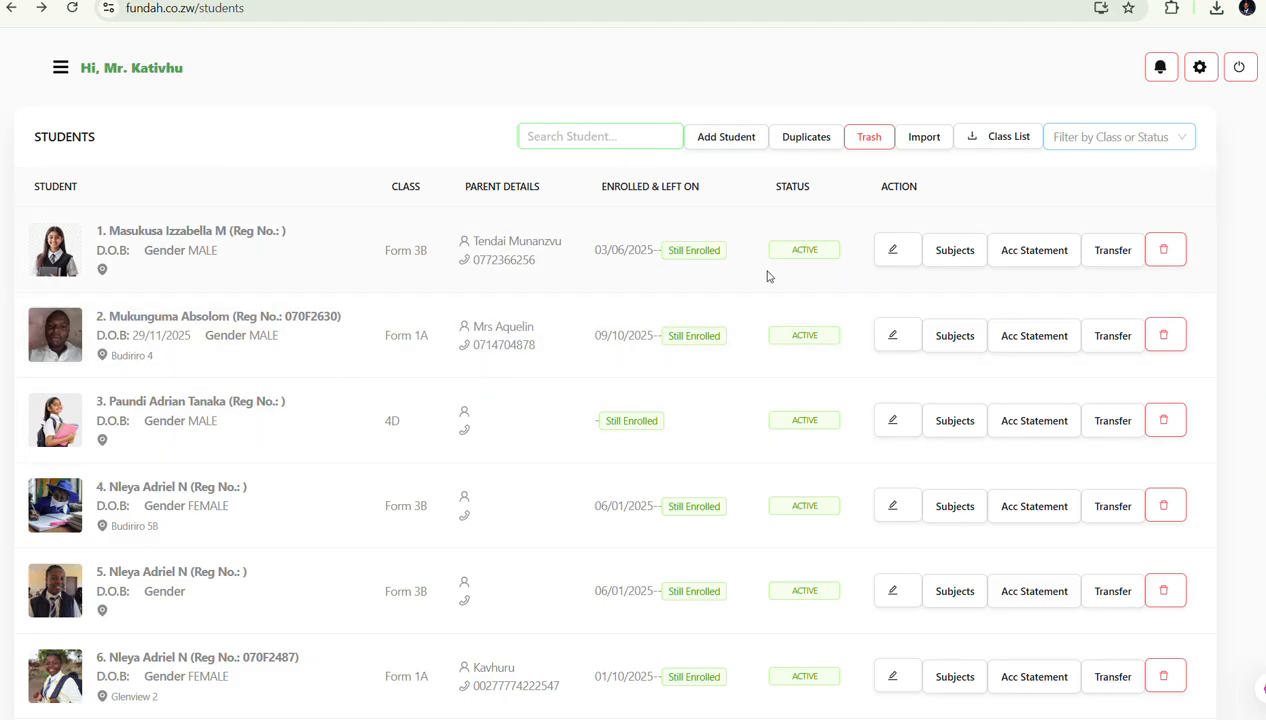
{"action": "left_click", "coordinate": [806, 140]}
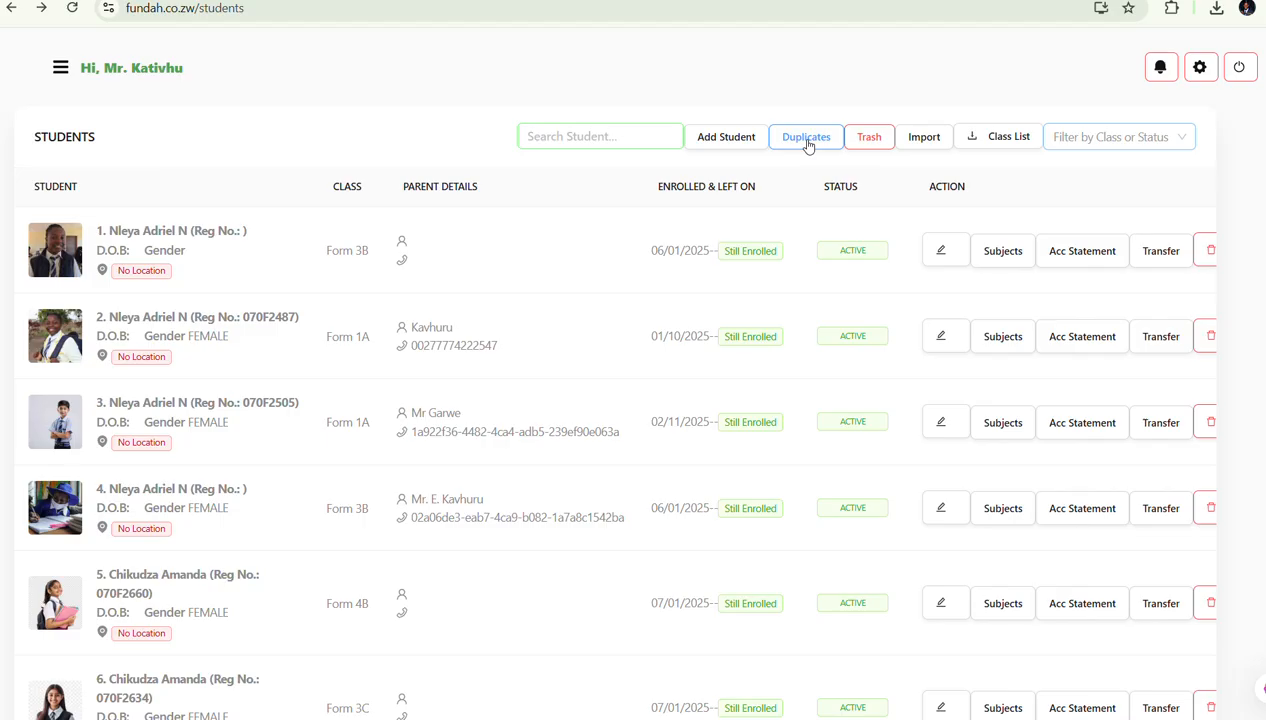
{"action": "scroll", "coordinate": [865, 447], "scroll_direction": "down", "scroll_amount": 1}
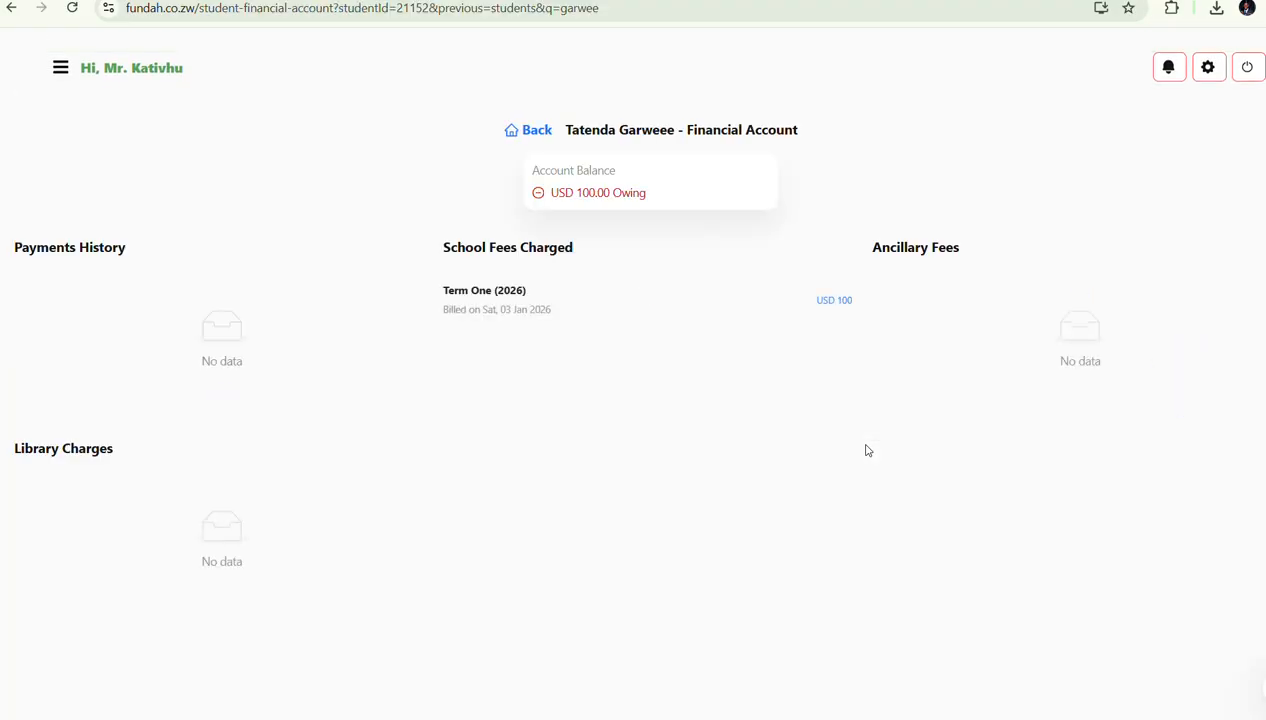
{"action": "scroll", "coordinate": [867, 450], "scroll_direction": "left", "scroll_amount": 5}
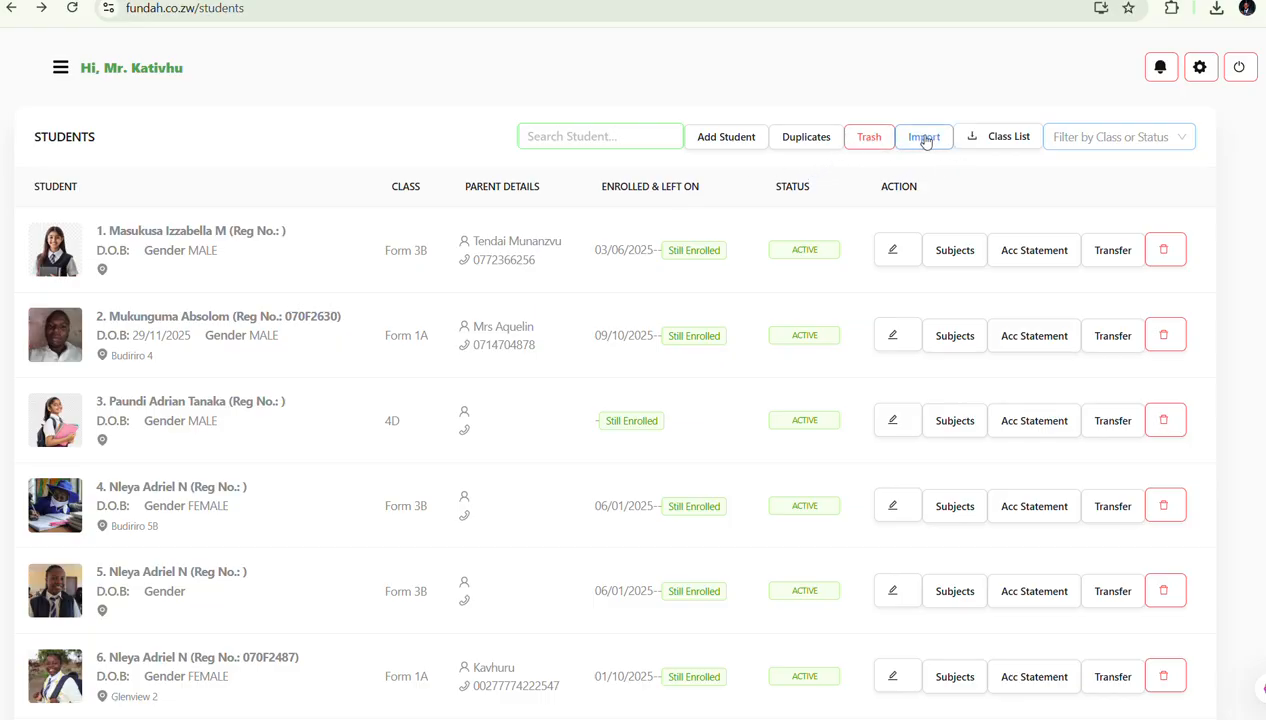
Set the class-or-status filter to No Class Assigned and scroll through the results
{"action": "left_click", "coordinate": [1099, 134]}
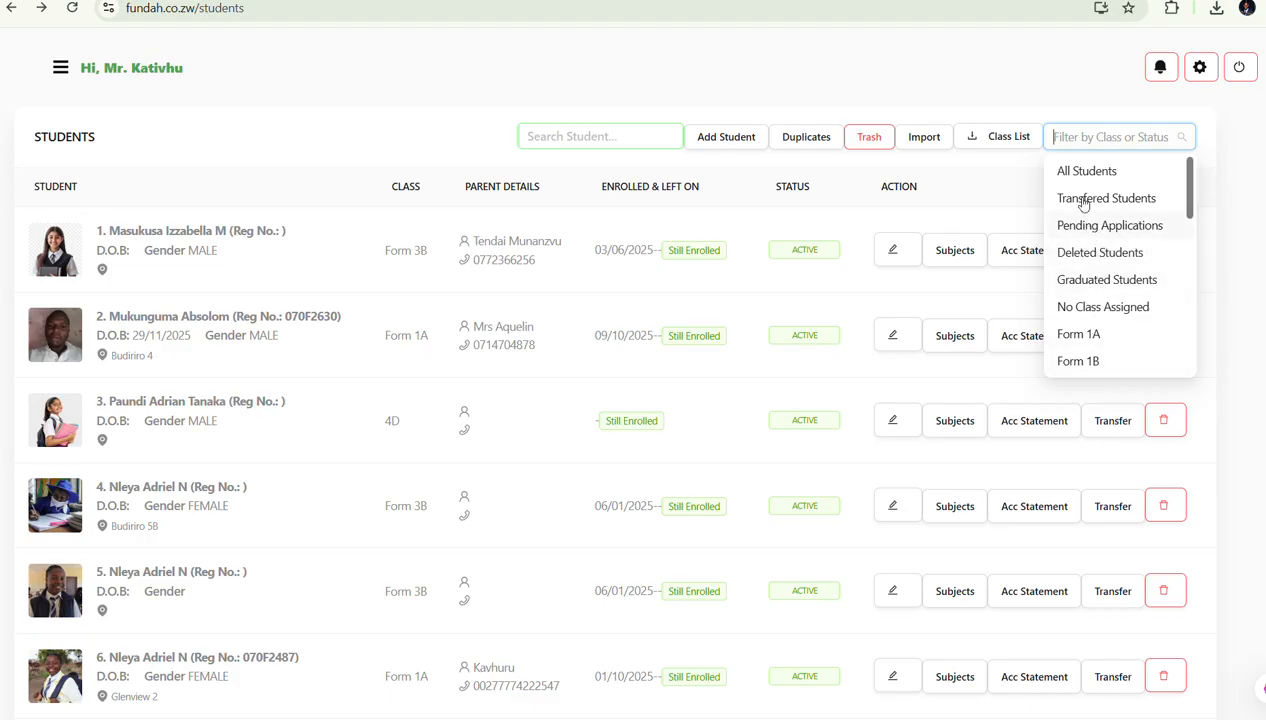
{"action": "left_click", "coordinate": [1080, 312]}
{"action": "left_click", "coordinate": [1080, 316]}
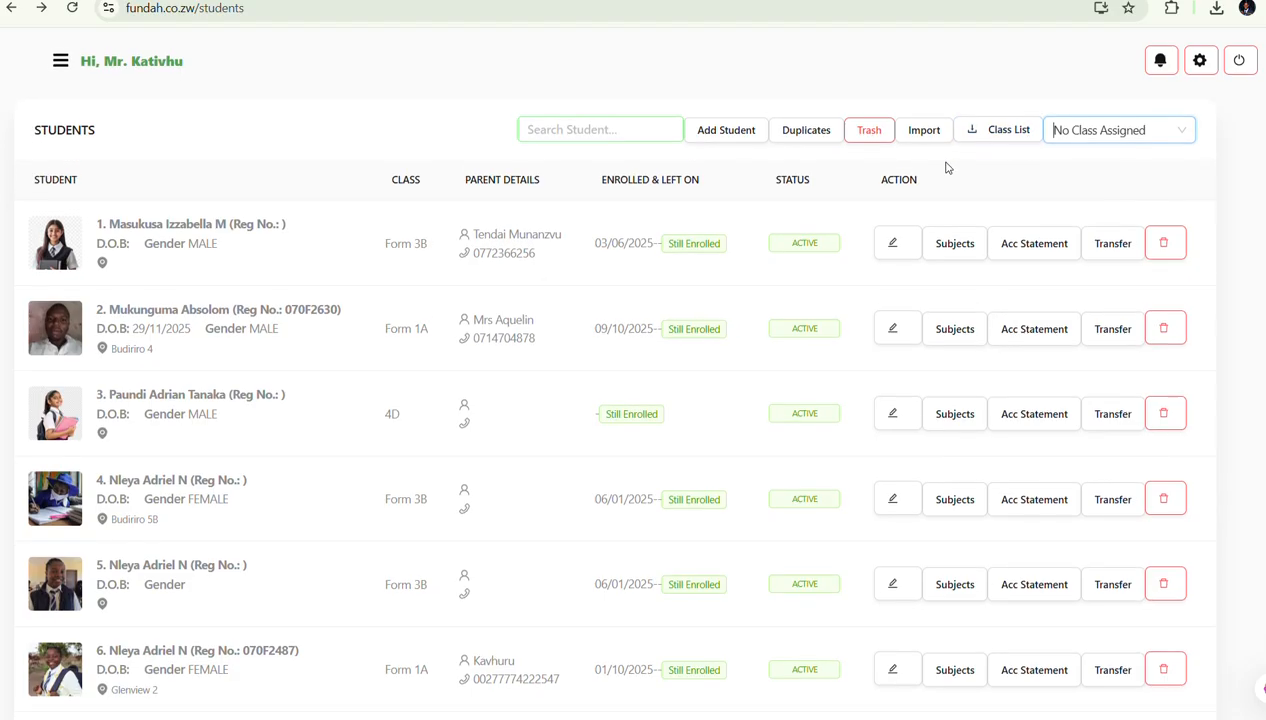
{"action": "scroll", "coordinate": [944, 167], "scroll_direction": "down", "scroll_amount": 1}
{"action": "scroll", "coordinate": [947, 167], "scroll_direction": "up", "scroll_amount": 1}
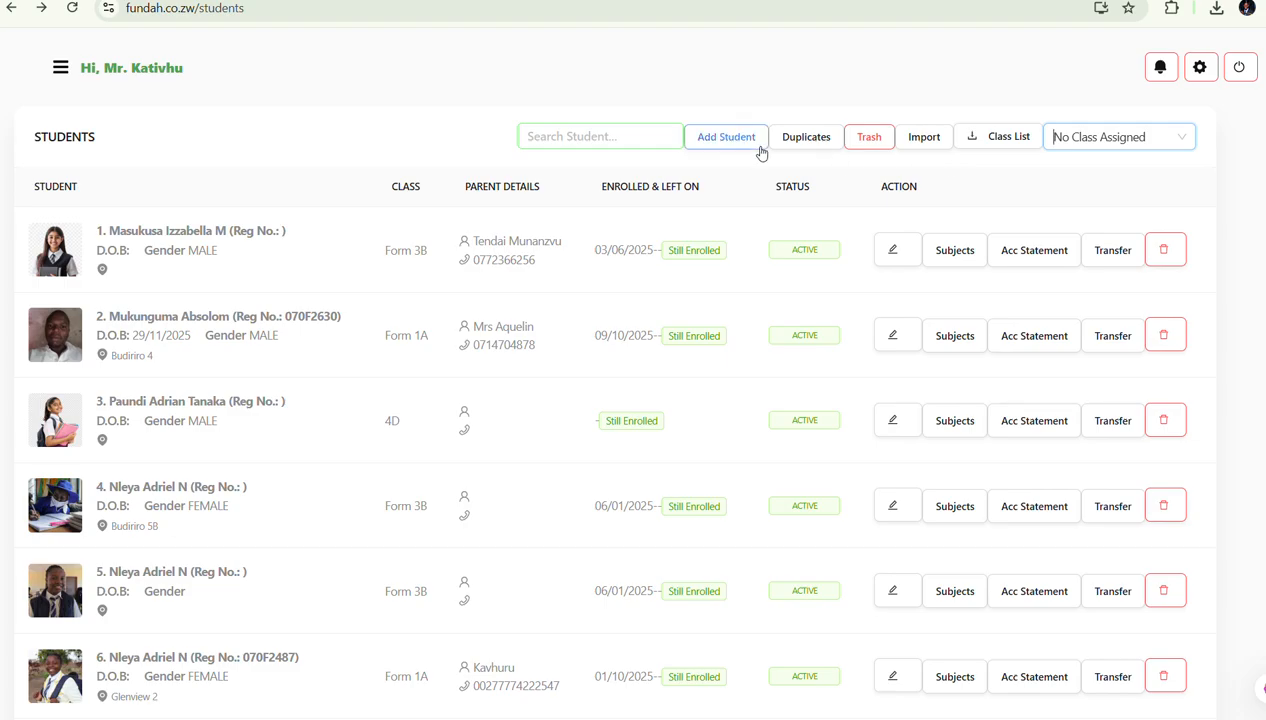